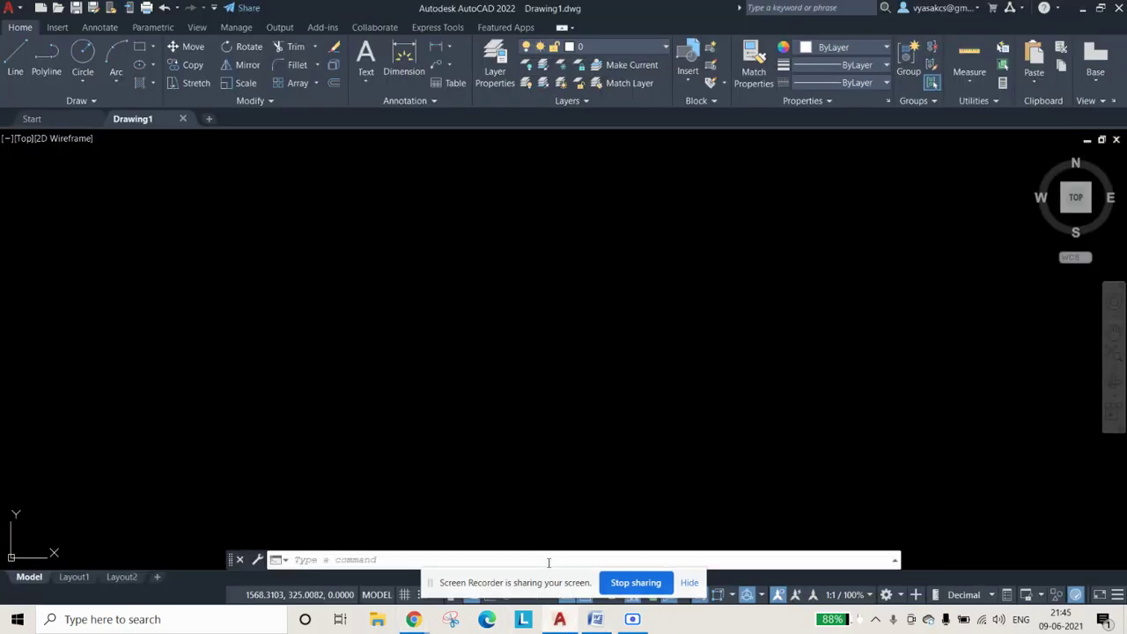
Step: Review the ellipse task statement in Word before returning to AutoCAD
{"action": "left_click", "coordinate": [596, 621]}
{"action": "left_click_drag", "start_coordinate": [347, 207], "coordinate": [719, 367]}
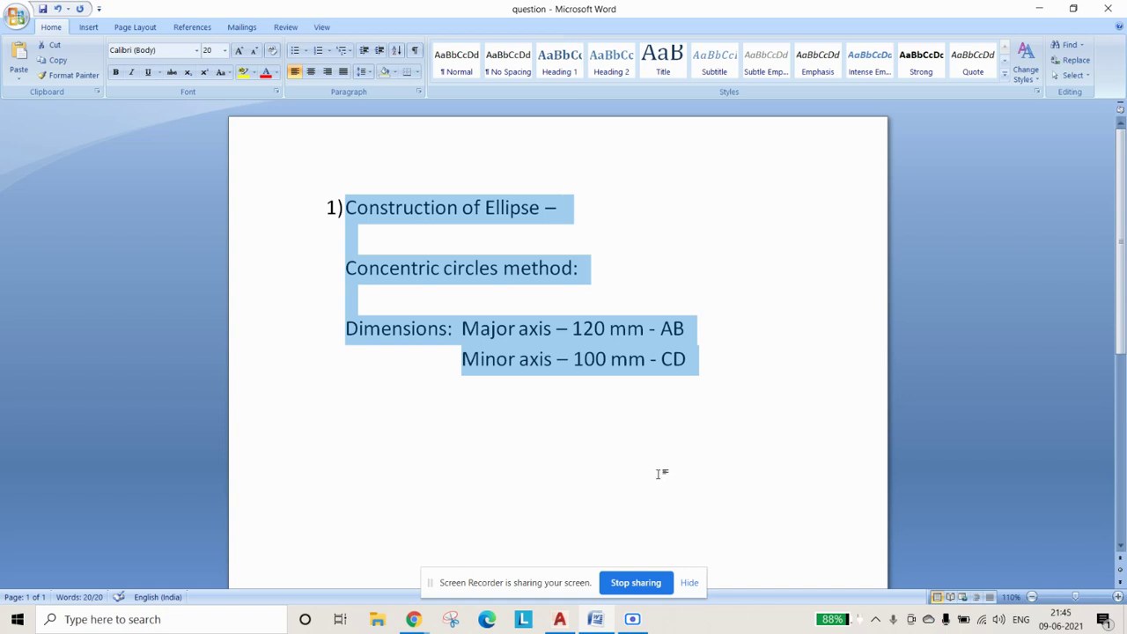
{"action": "left_click", "coordinate": [545, 211]}
{"action": "left_click_drag", "start_coordinate": [339, 273], "coordinate": [682, 377]}
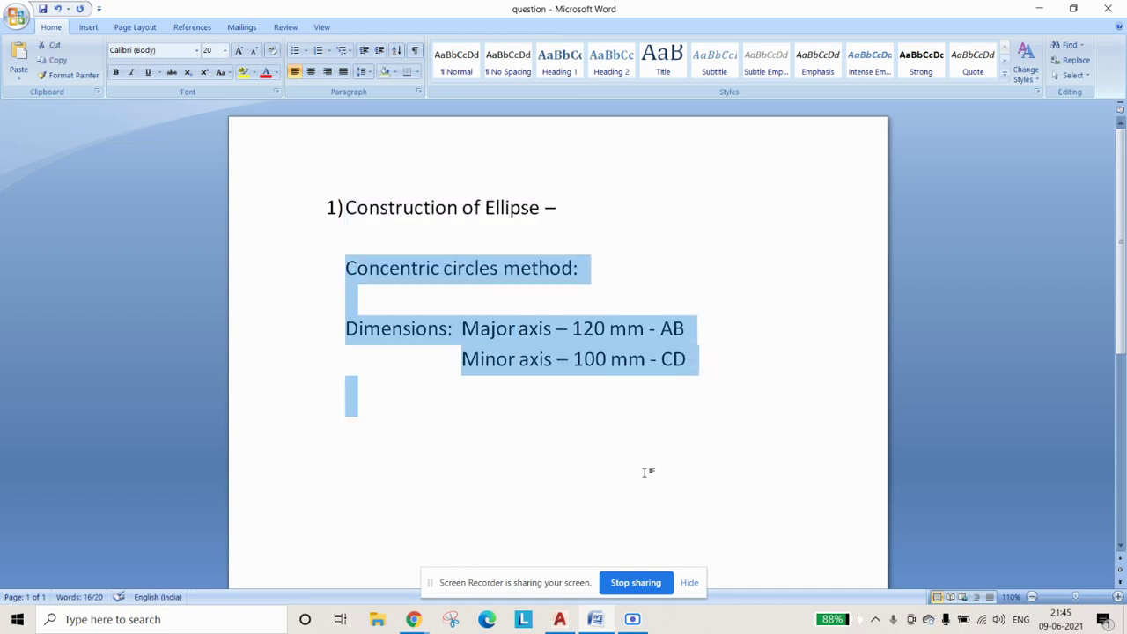
{"action": "left_click", "coordinate": [559, 619]}
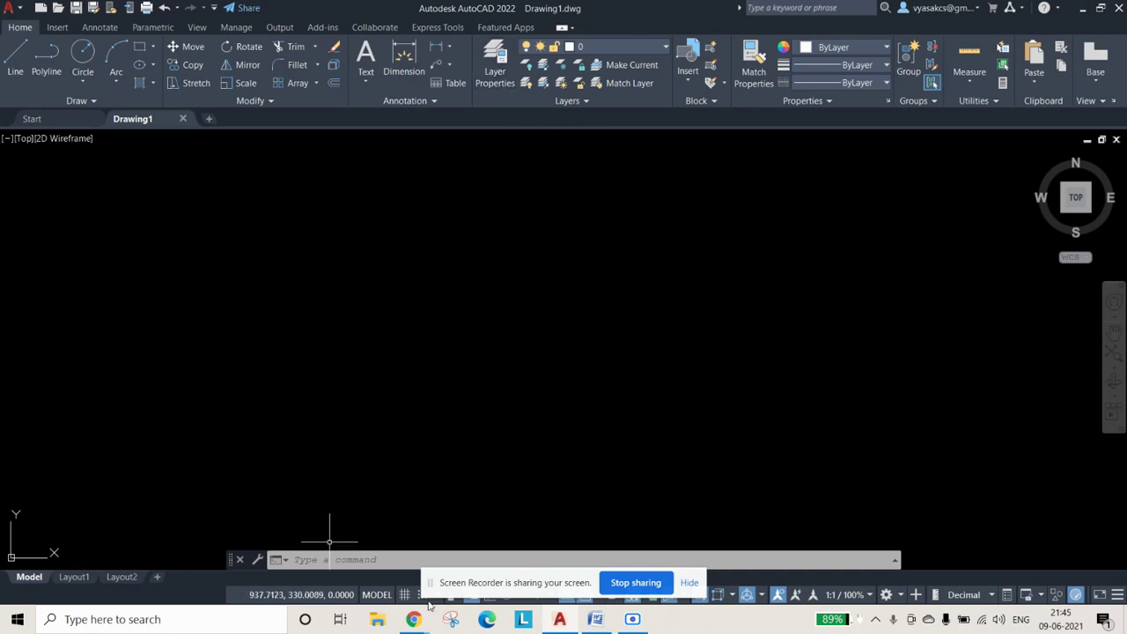
Step: Set the drawing limits from 0,0 to 500,500 with the LIMITS command
{"action": "left_click", "coordinate": [394, 559]}
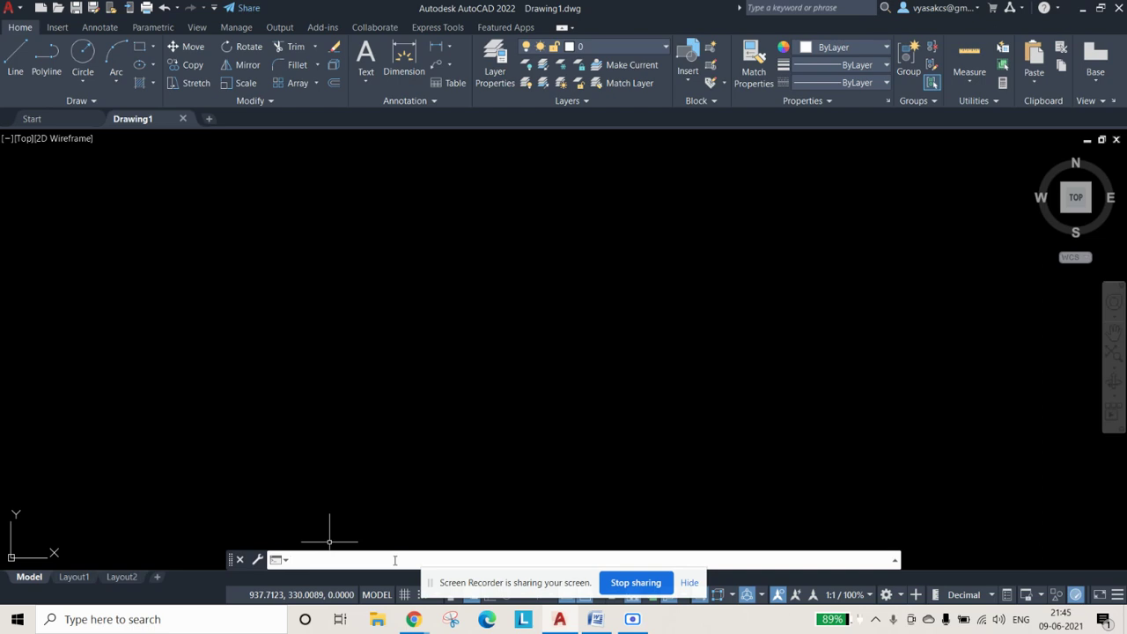
{"action": "type", "text": "l"}
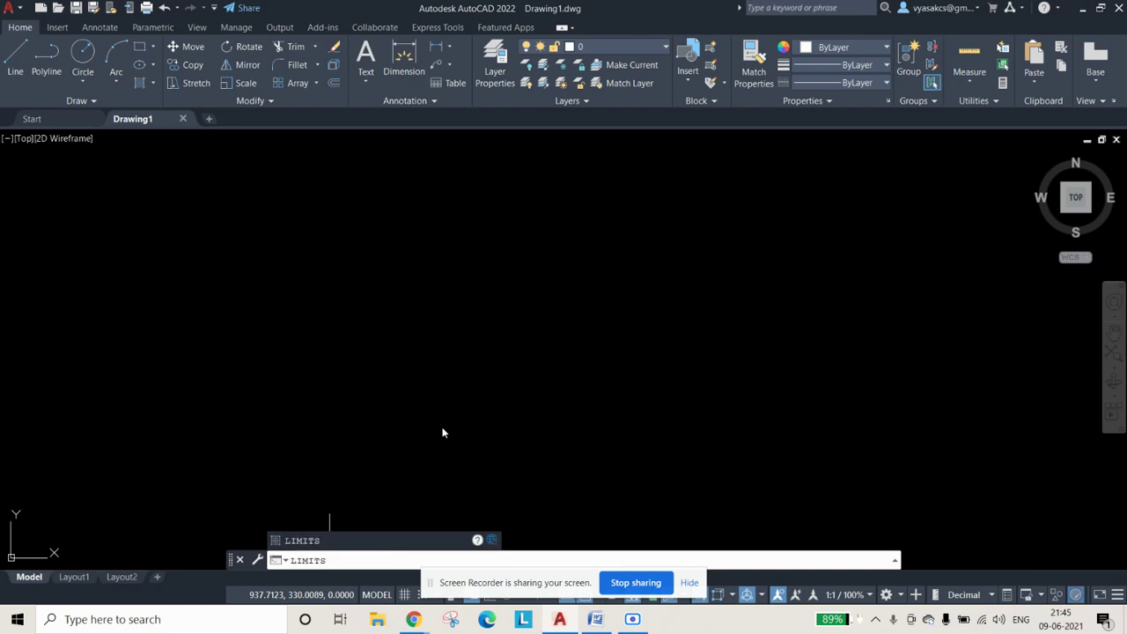
{"action": "key", "text": "Return"}
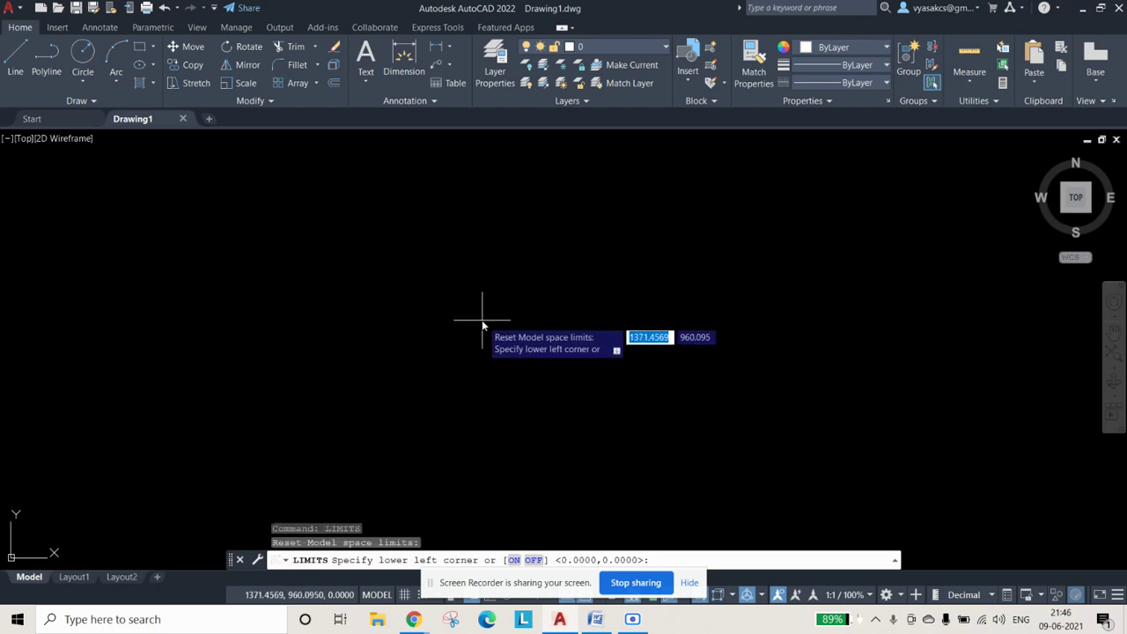
{"action": "type", "text": "0"}
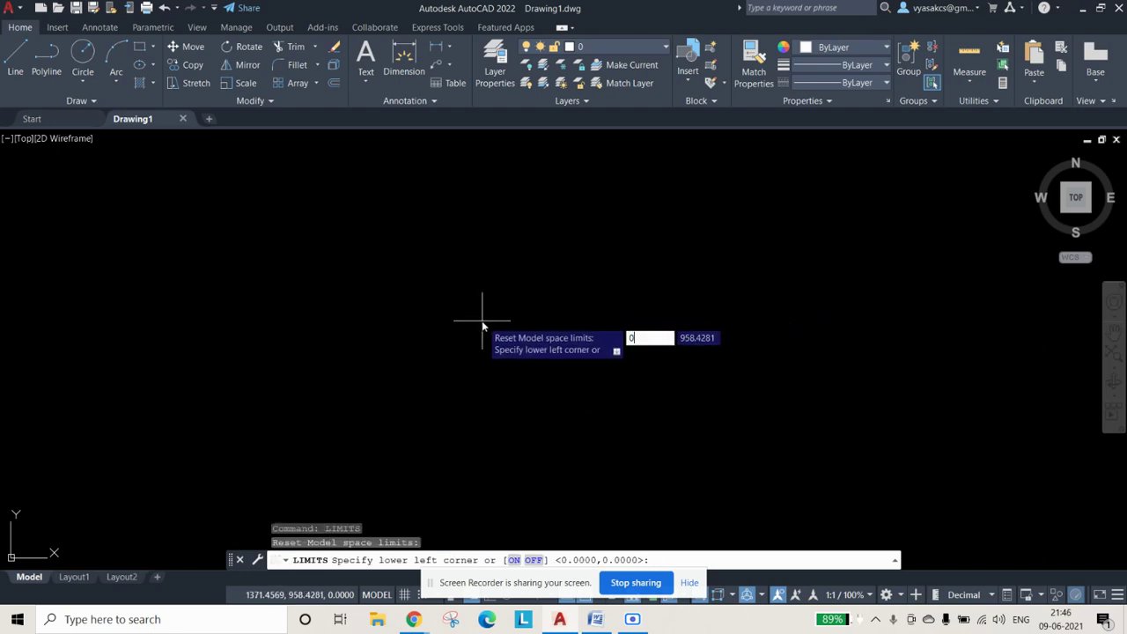
{"action": "type", "text": ",0"}
{"action": "key", "text": "Return"}
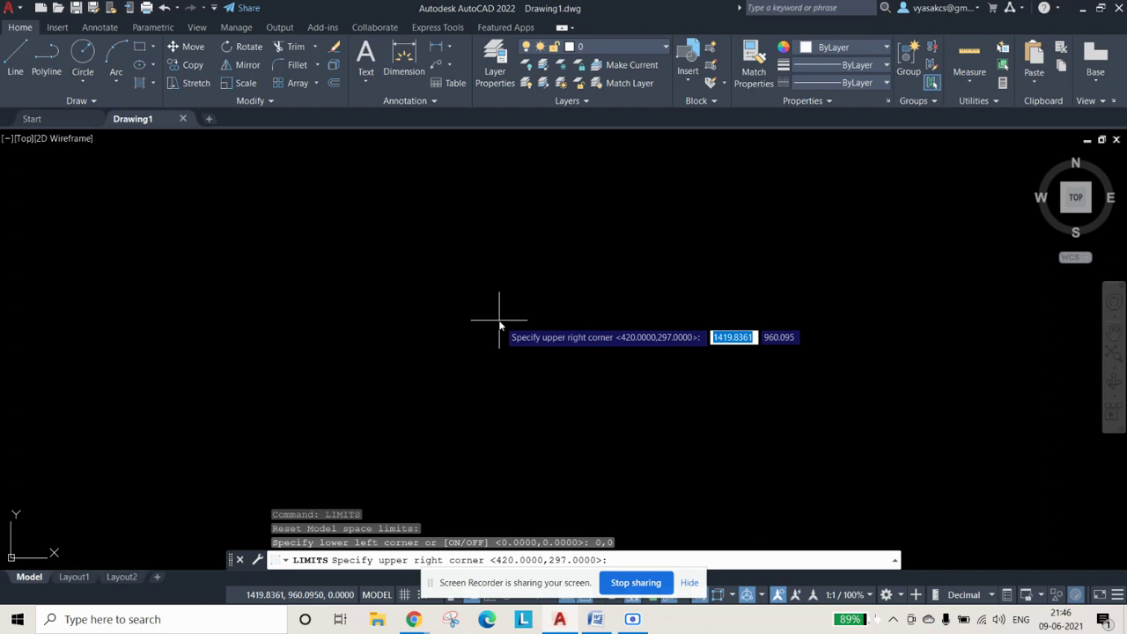
{"action": "type", "text": "500,50"}
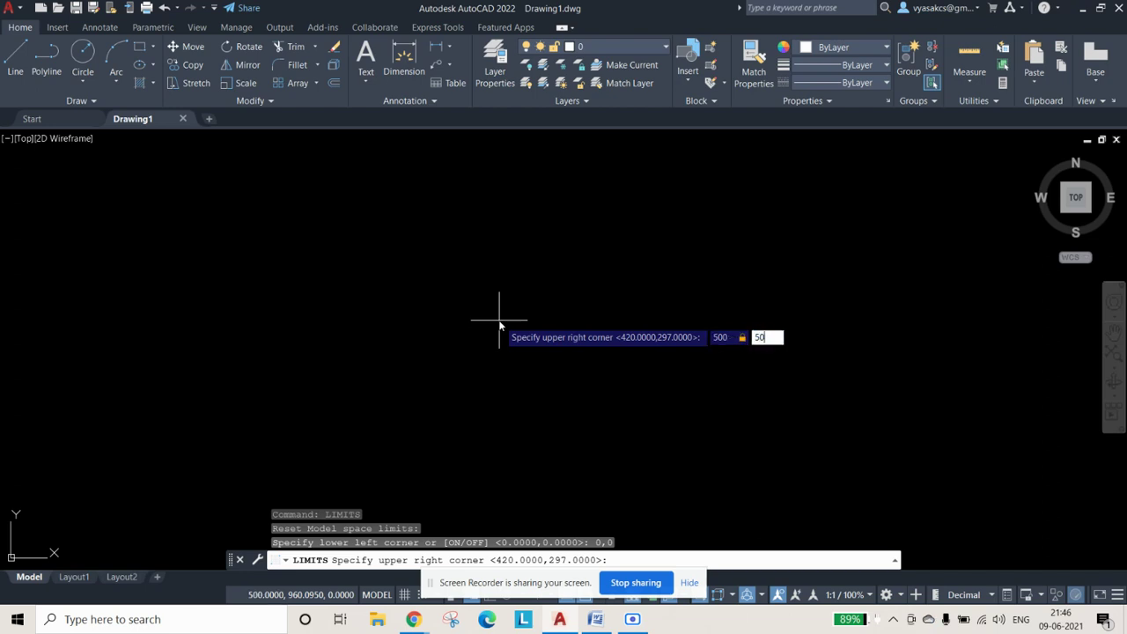
{"action": "key", "text": "Return"}
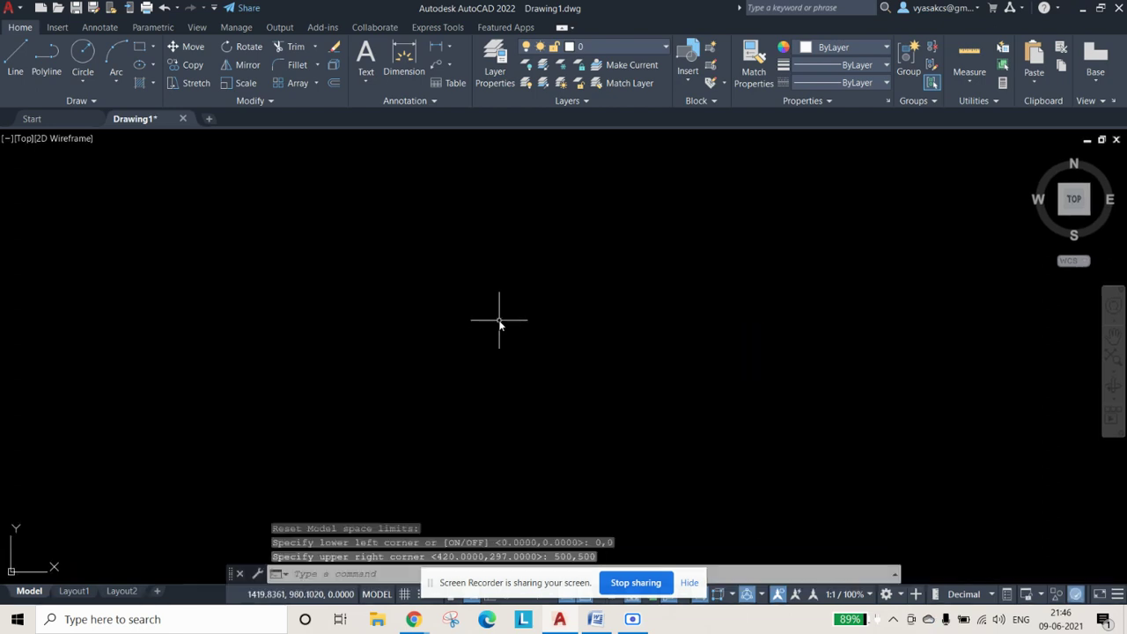
Step: Confirm the drawing units with Millimeters as the insertion scale
{"action": "type", "text": "UNI"}
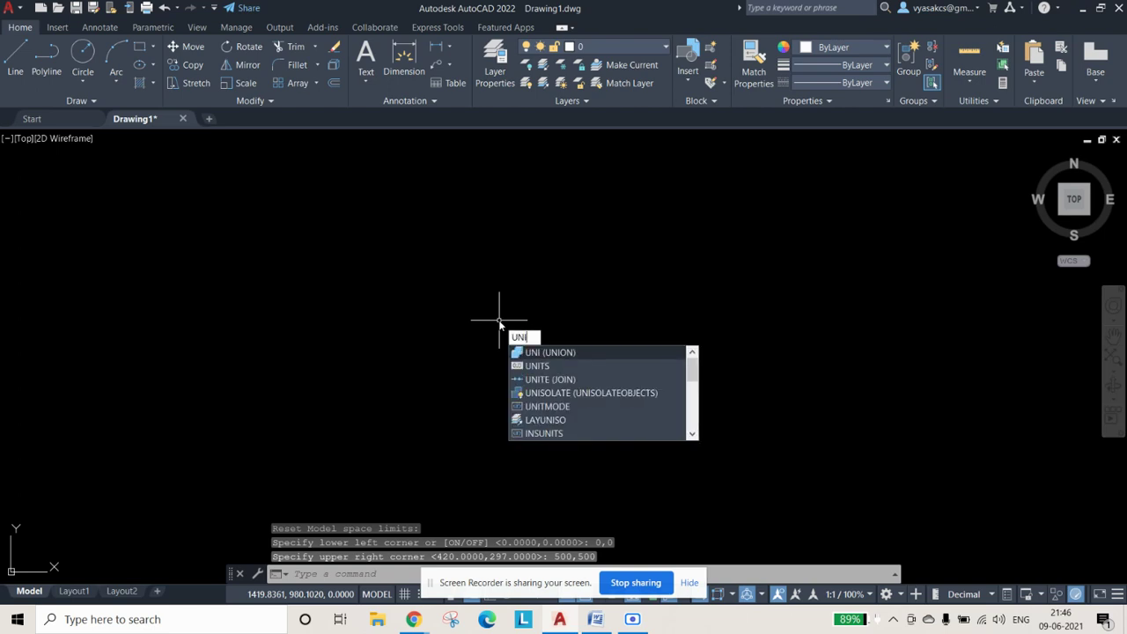
{"action": "type", "text": "TS"}
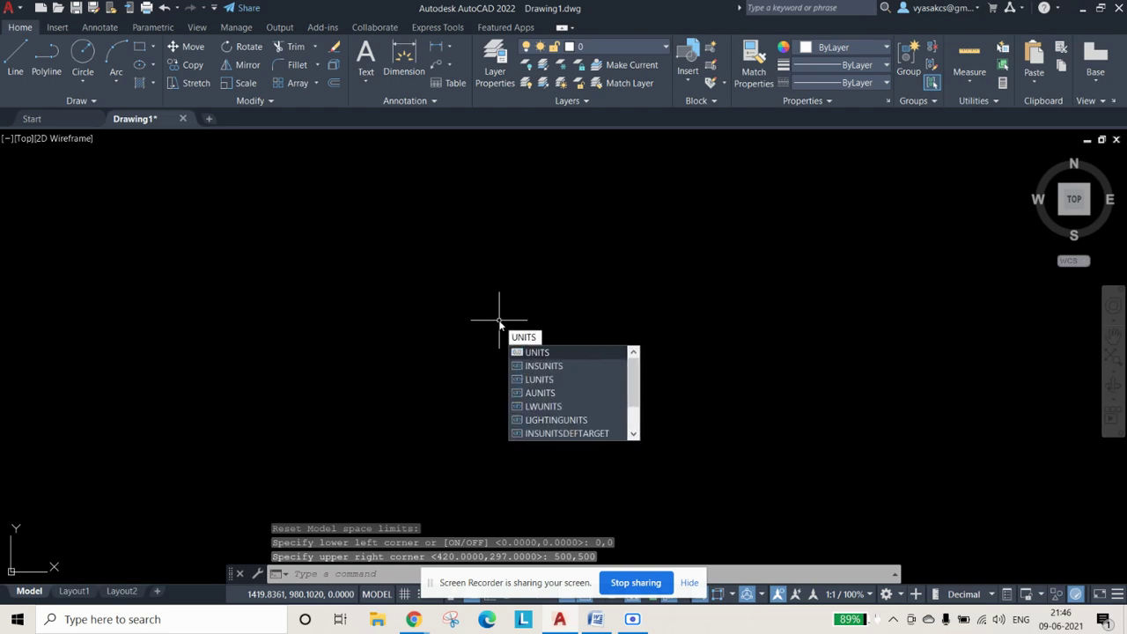
{"action": "key", "text": "Return"}
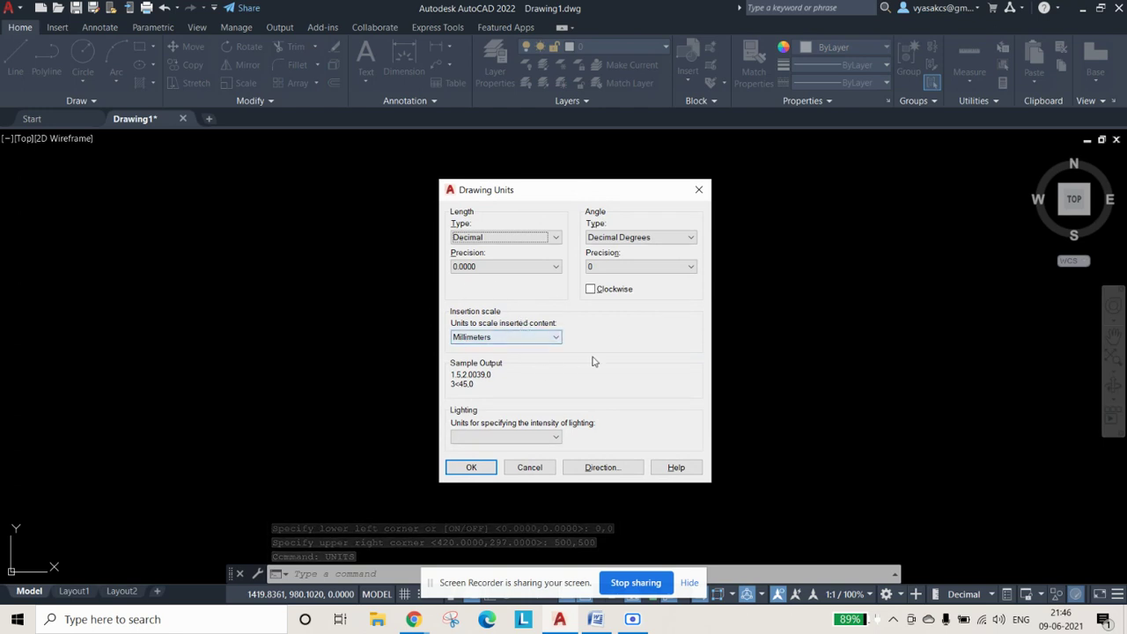
{"action": "left_click", "coordinate": [521, 336]}
{"action": "left_click", "coordinate": [516, 391]}
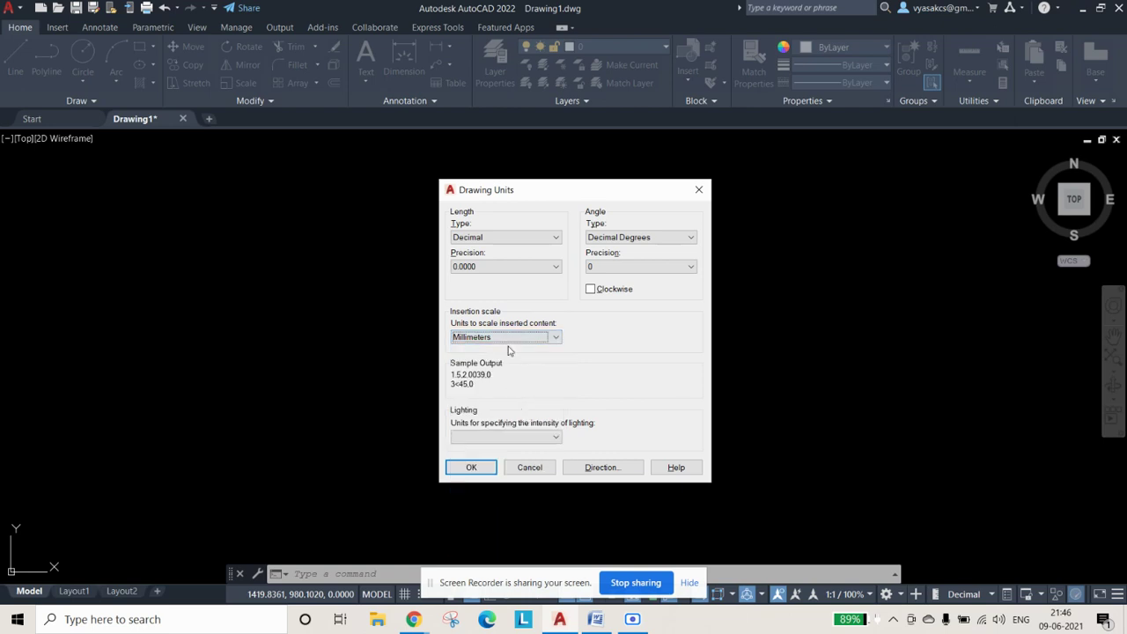
{"action": "left_click", "coordinate": [472, 468]}
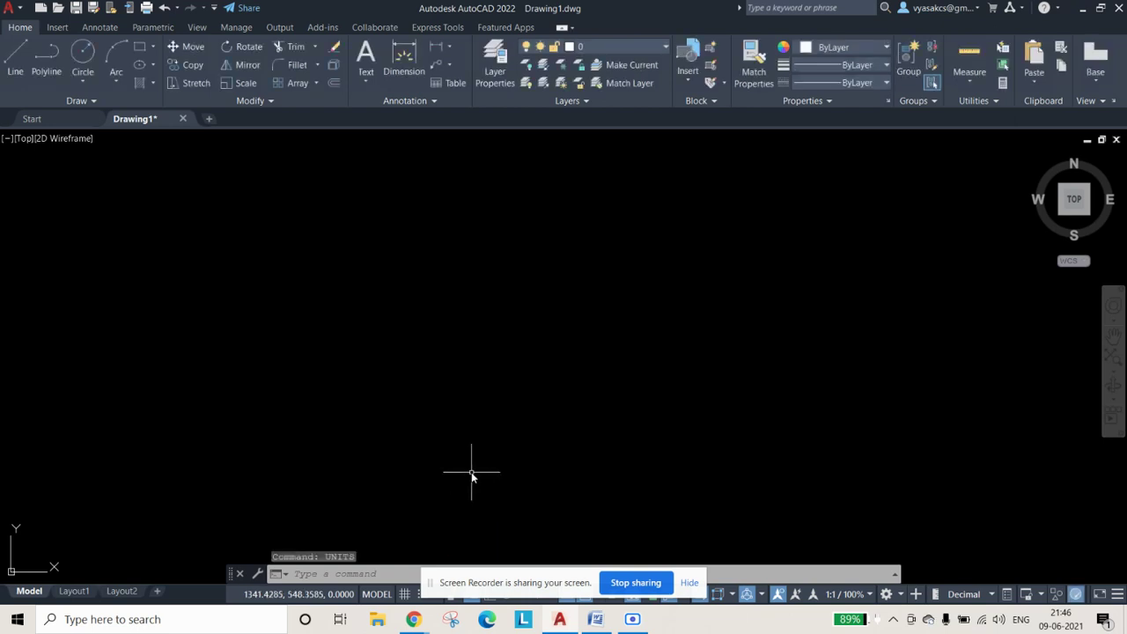
Step: Zoom All to fit the whole 500 x 500 drawing area in view
{"action": "type", "text": "z"}
{"action": "key", "text": "Return"}
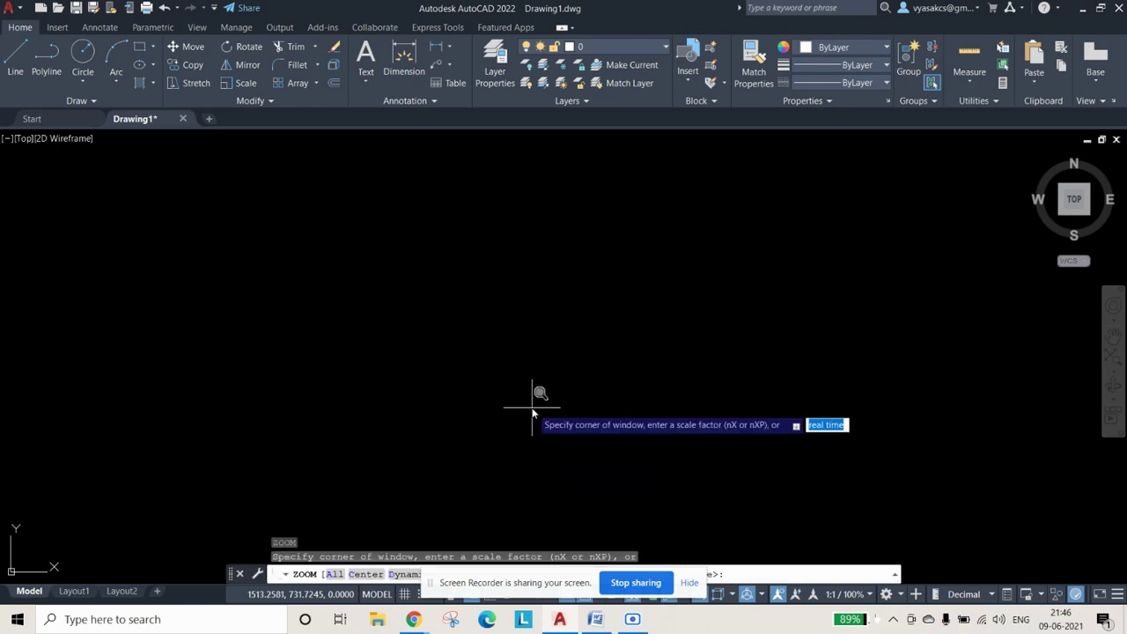
{"action": "type", "text": "a"}
{"action": "key", "text": "Return"}
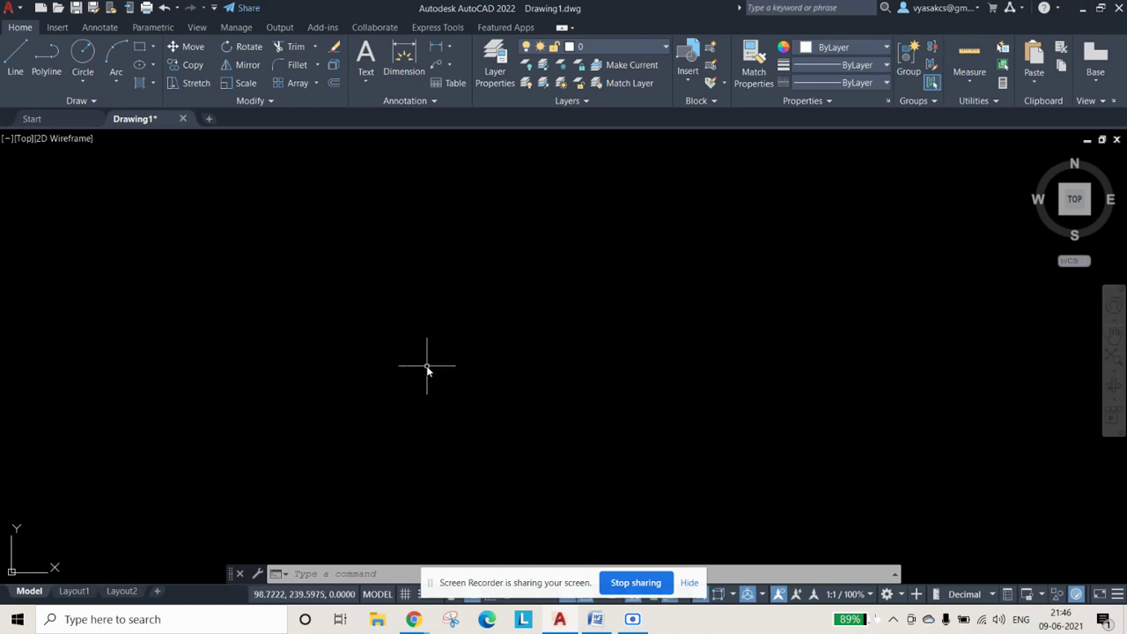
{"action": "left_click", "coordinate": [596, 621]}
{"action": "left_click", "coordinate": [387, 324]}
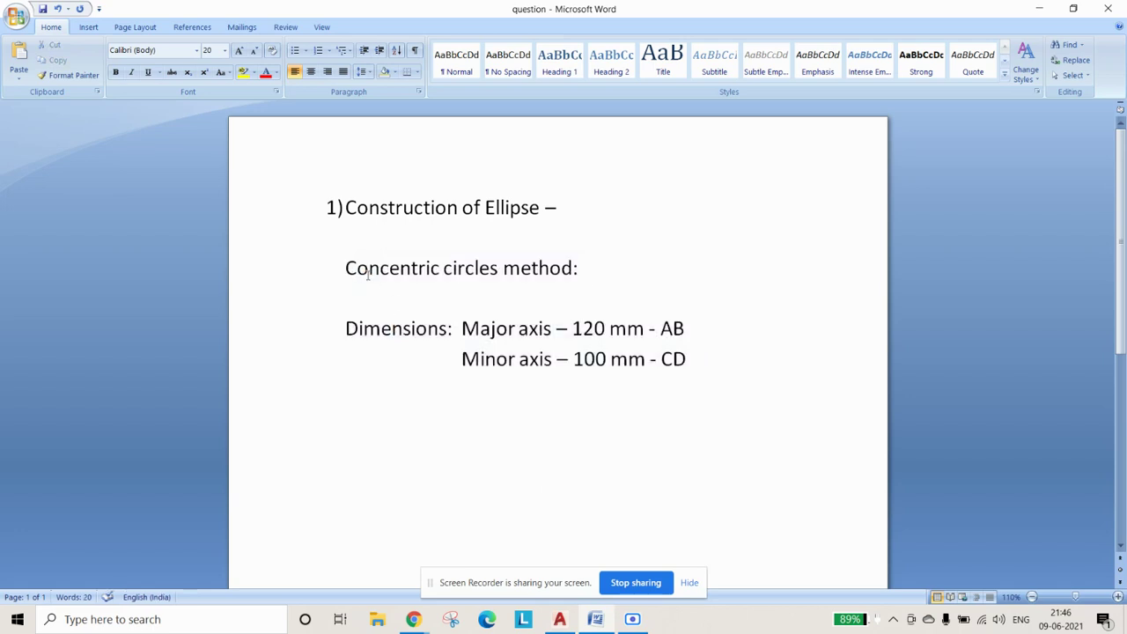
{"action": "left_click_drag", "start_coordinate": [348, 333], "coordinate": [697, 373]}
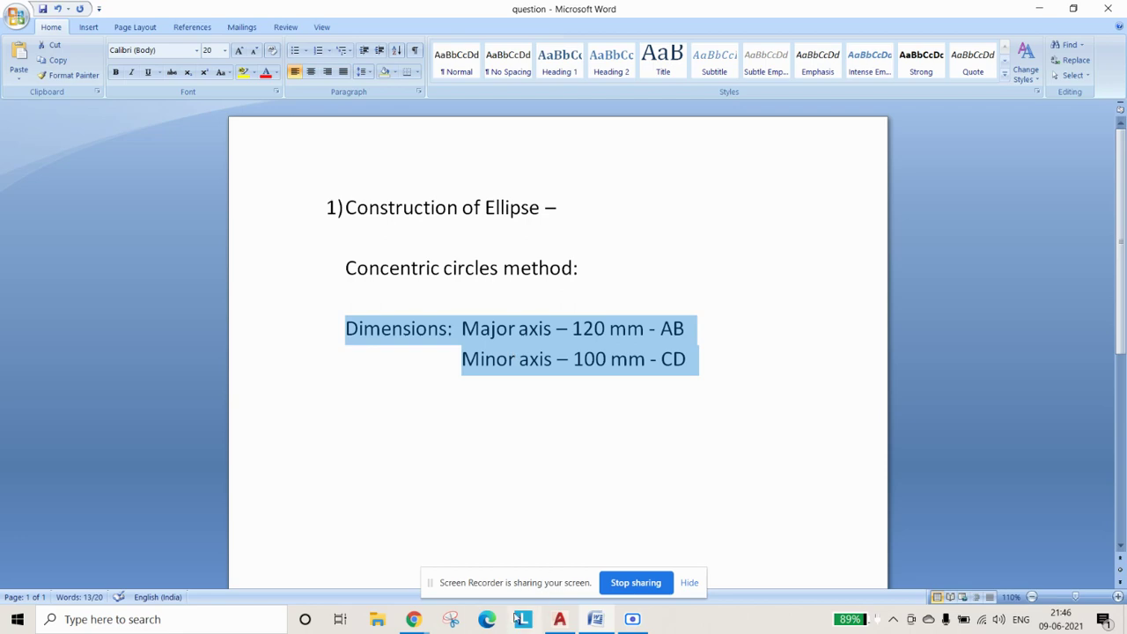
{"action": "left_click", "coordinate": [559, 619]}
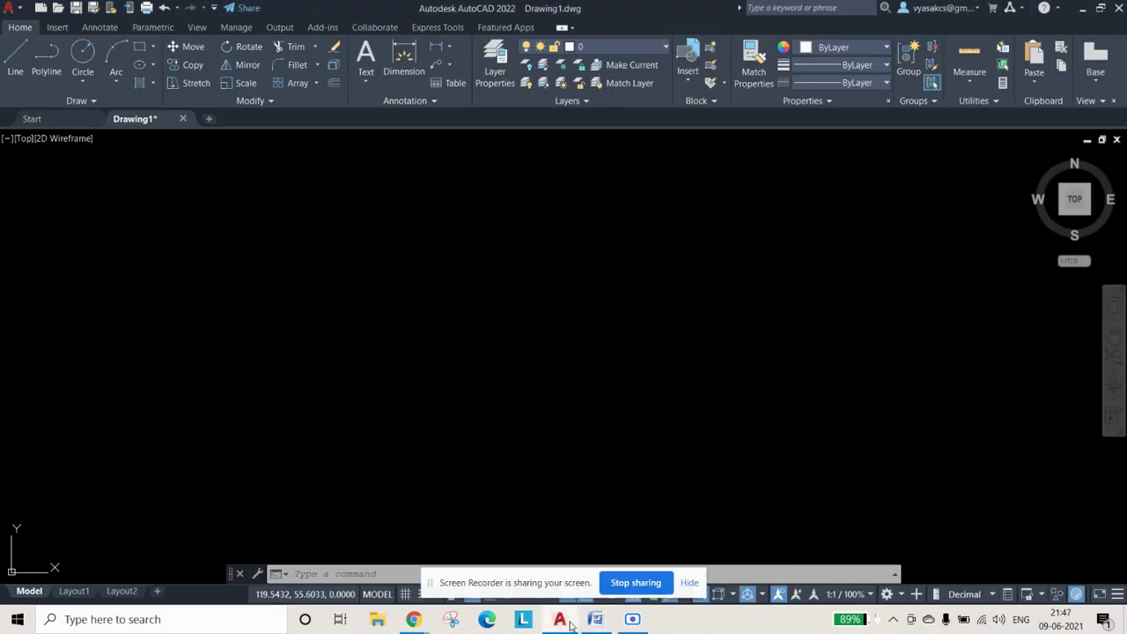
Step: With Ortho on, draw a 120 mm horizontal line as the major axis
{"action": "left_click", "coordinate": [15, 60]}
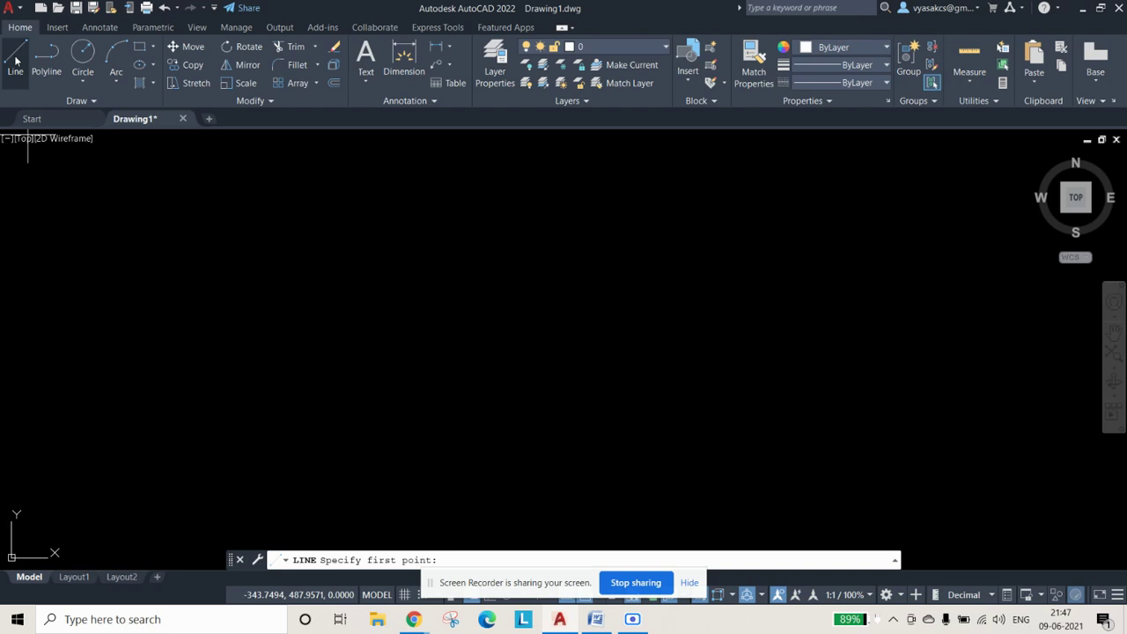
{"action": "key", "text": "Escape"}
{"action": "type", "text": "l"}
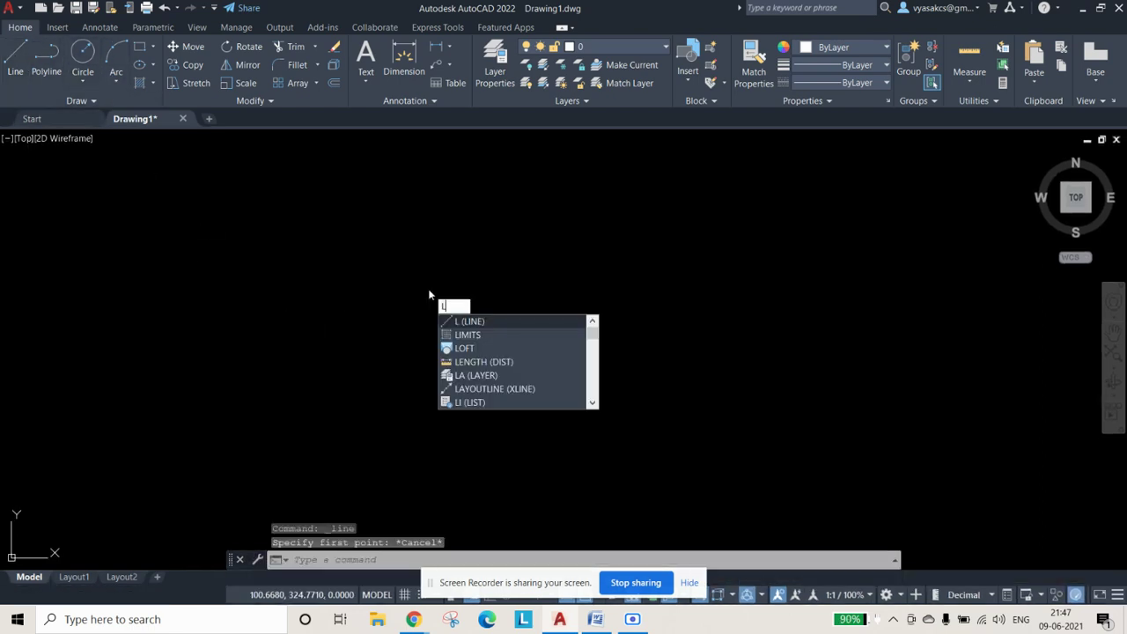
{"action": "key", "text": "Return"}
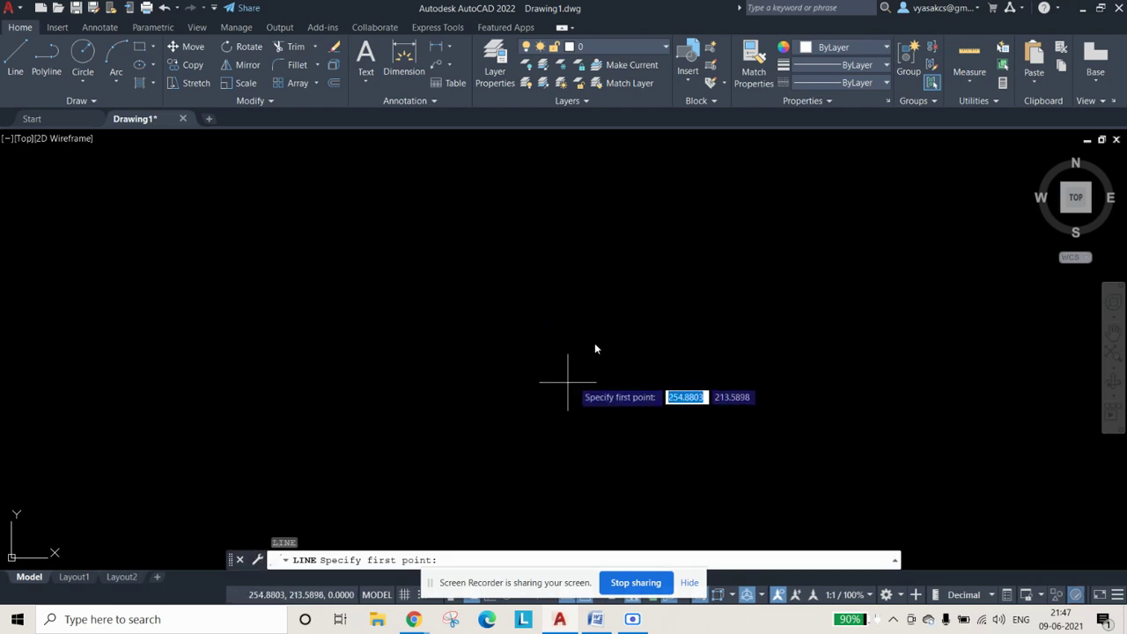
{"action": "left_click", "coordinate": [399, 336]}
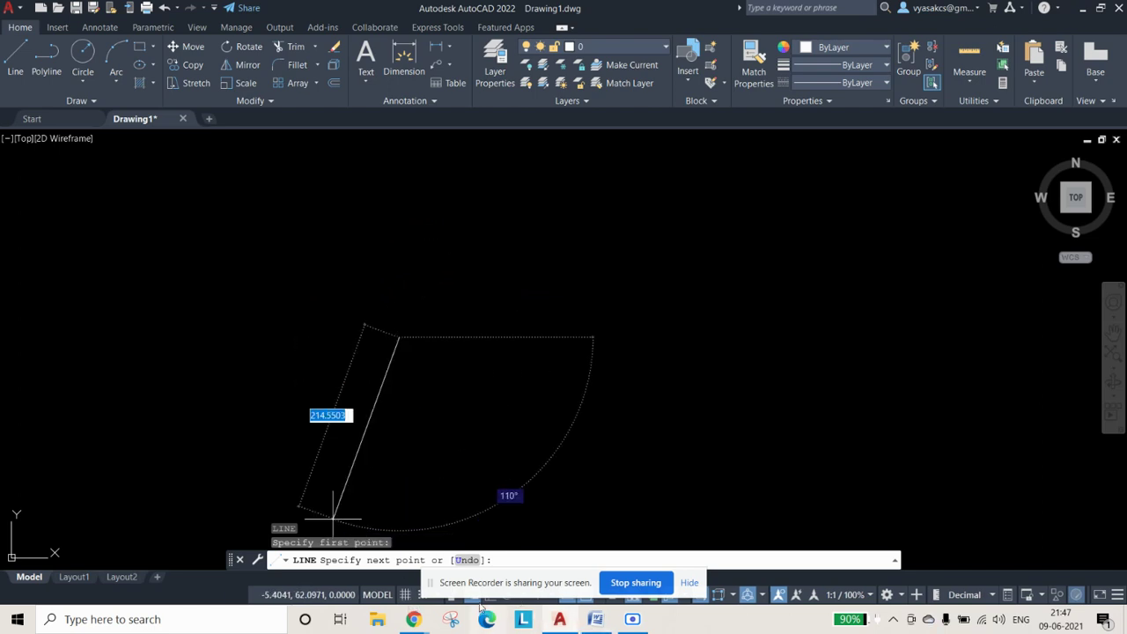
{"action": "left_click_drag", "start_coordinate": [542, 592], "coordinate": [554, 474]}
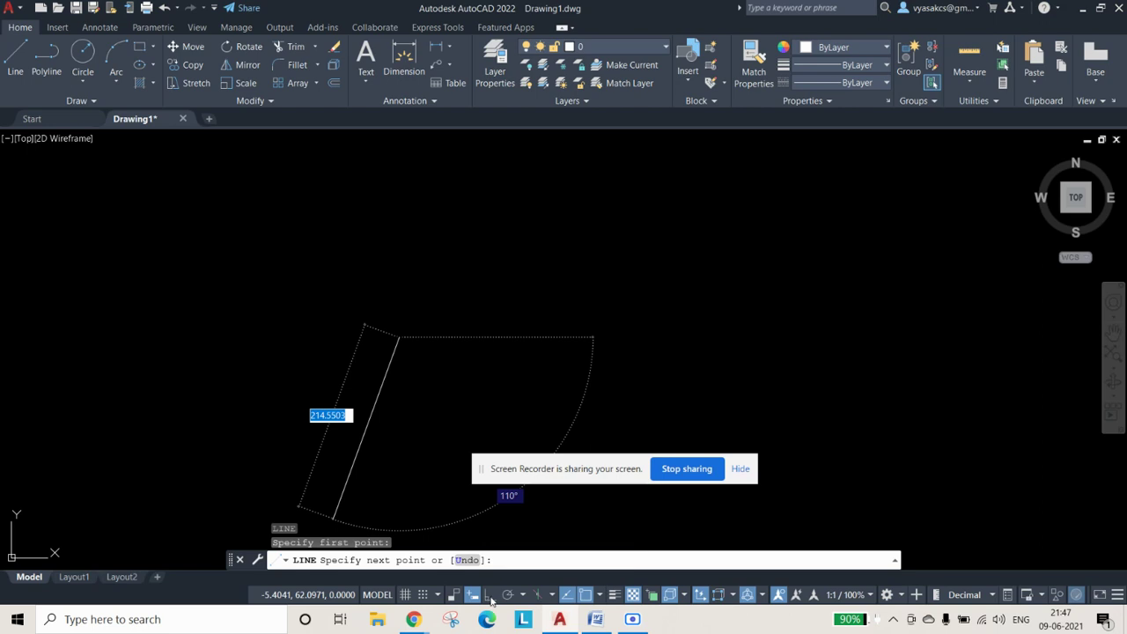
{"action": "left_click", "coordinate": [490, 595]}
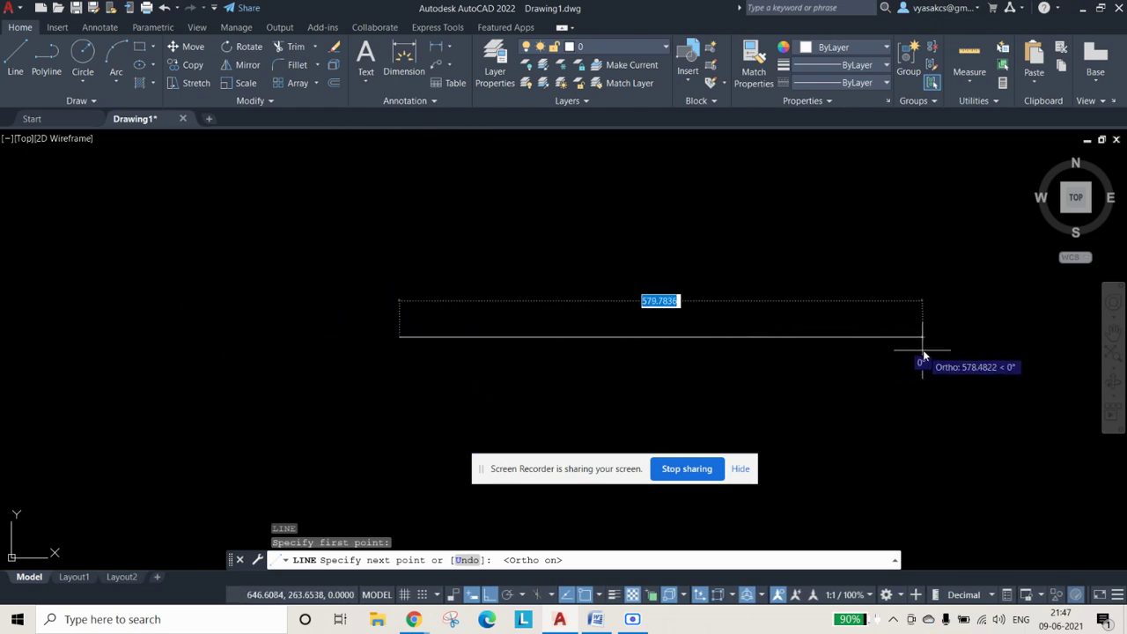
{"action": "type", "text": "12"}
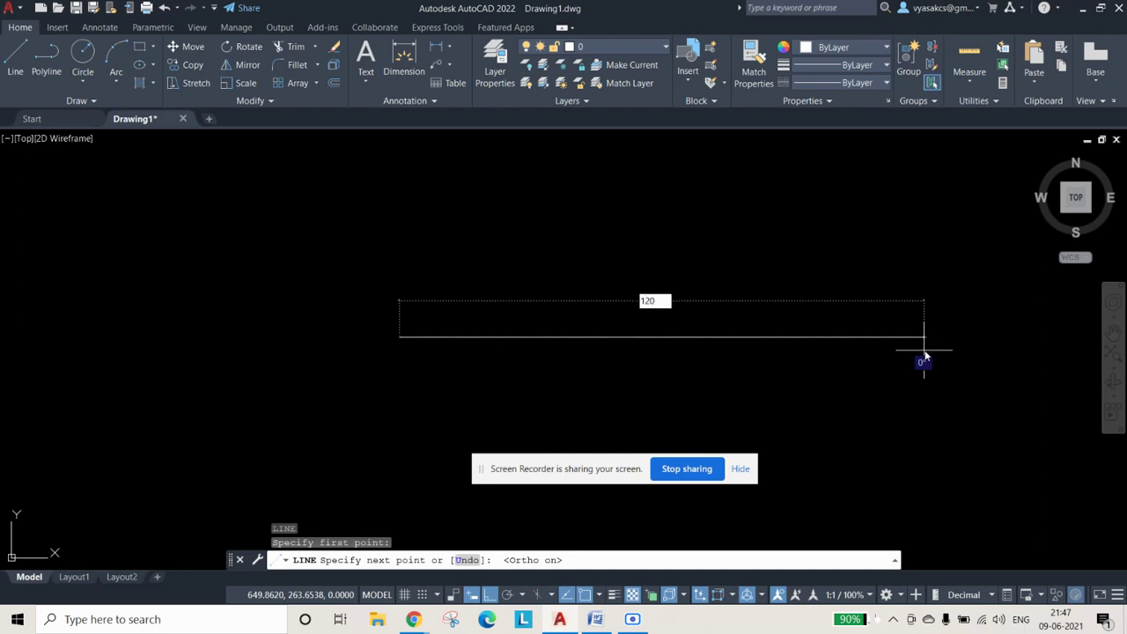
{"action": "type", "text": "0"}
{"action": "key", "text": "Return"}
{"action": "scroll", "coordinate": [514, 282], "scroll_direction": "down", "scroll_amount": 5}
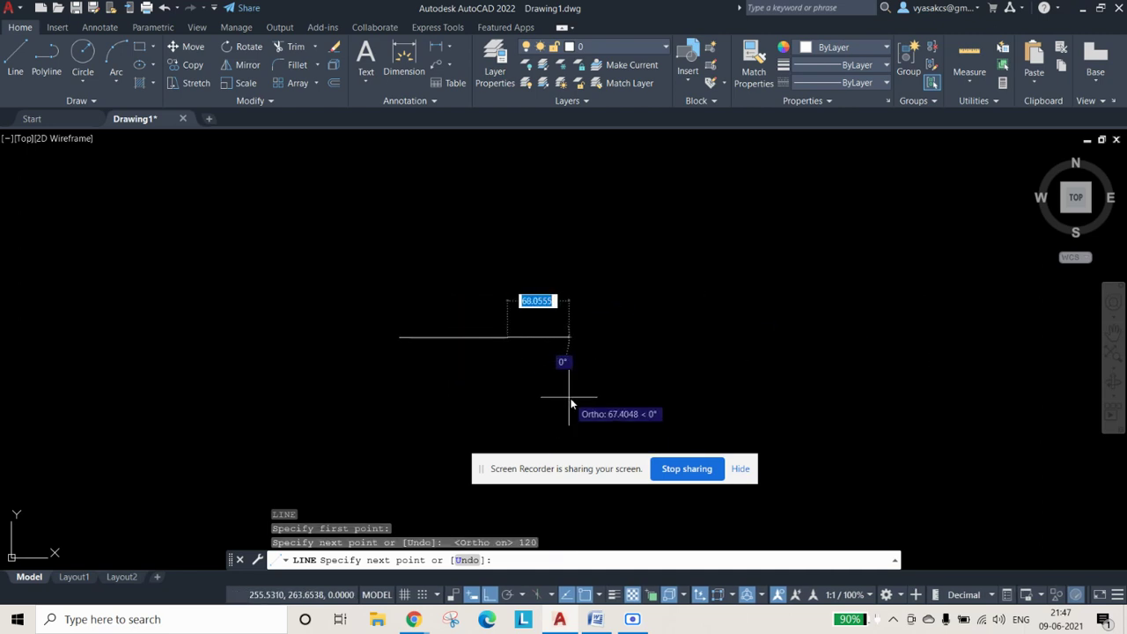
{"action": "key", "text": "Escape"}
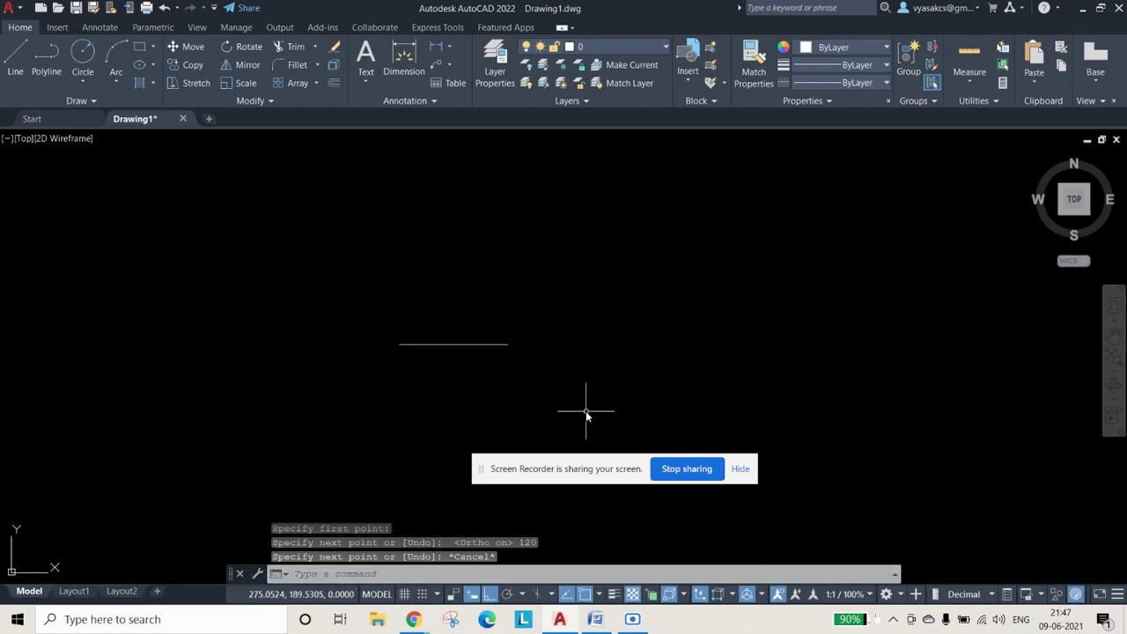
{"action": "scroll", "coordinate": [423, 414], "scroll_direction": "up", "scroll_amount": 2}
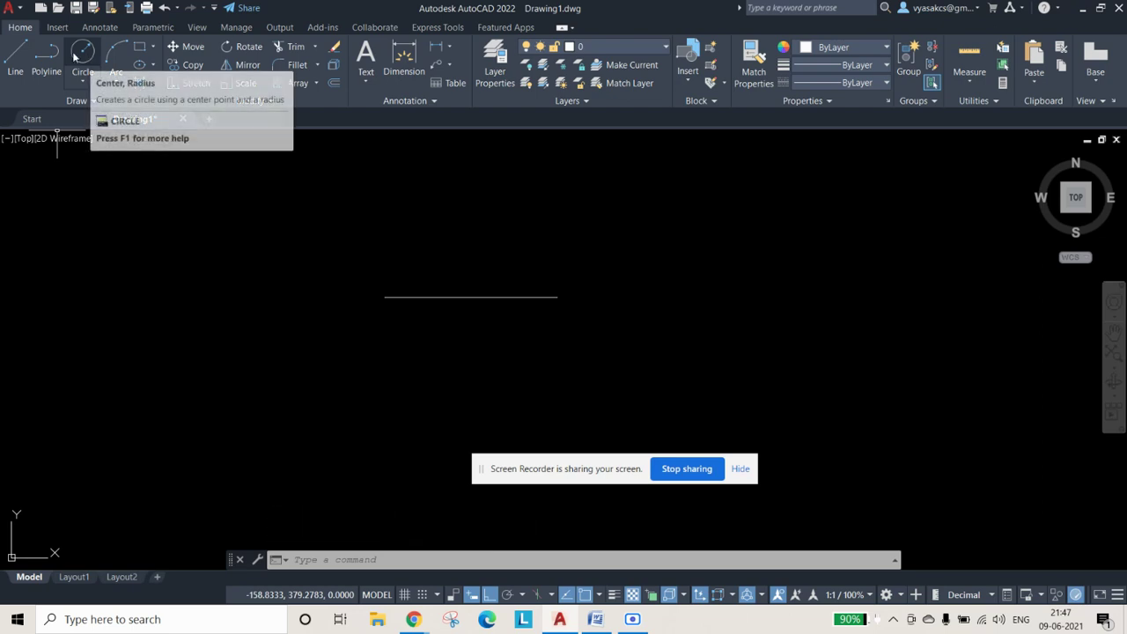
Step: Draw a 100 mm vertical line for the minor axis
{"action": "left_click", "coordinate": [22, 57]}
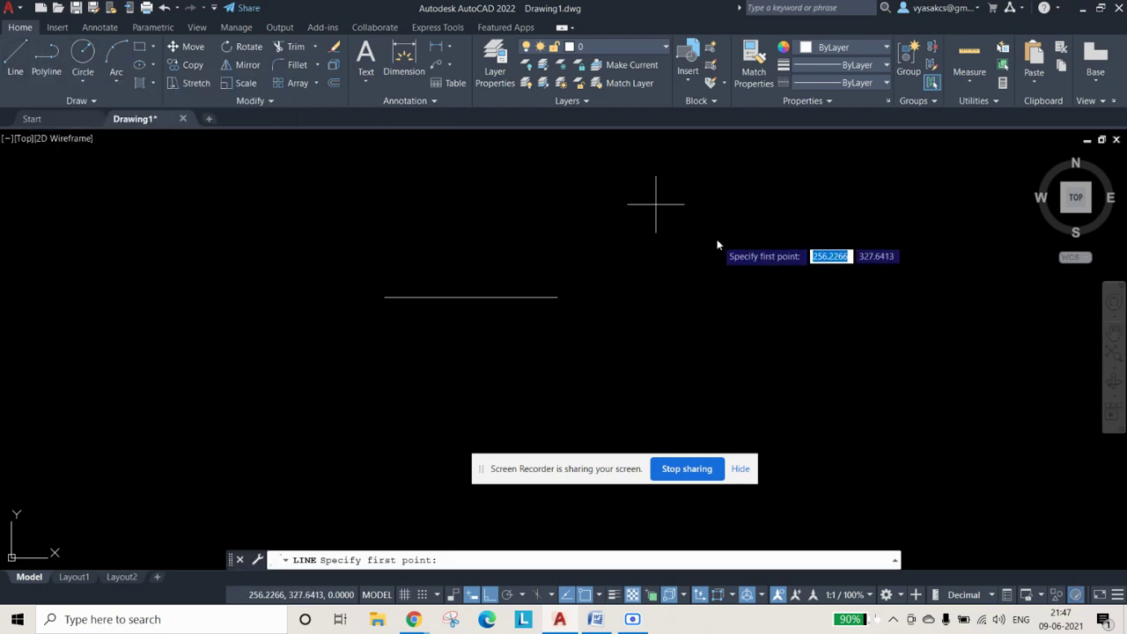
{"action": "left_click", "coordinate": [660, 214]}
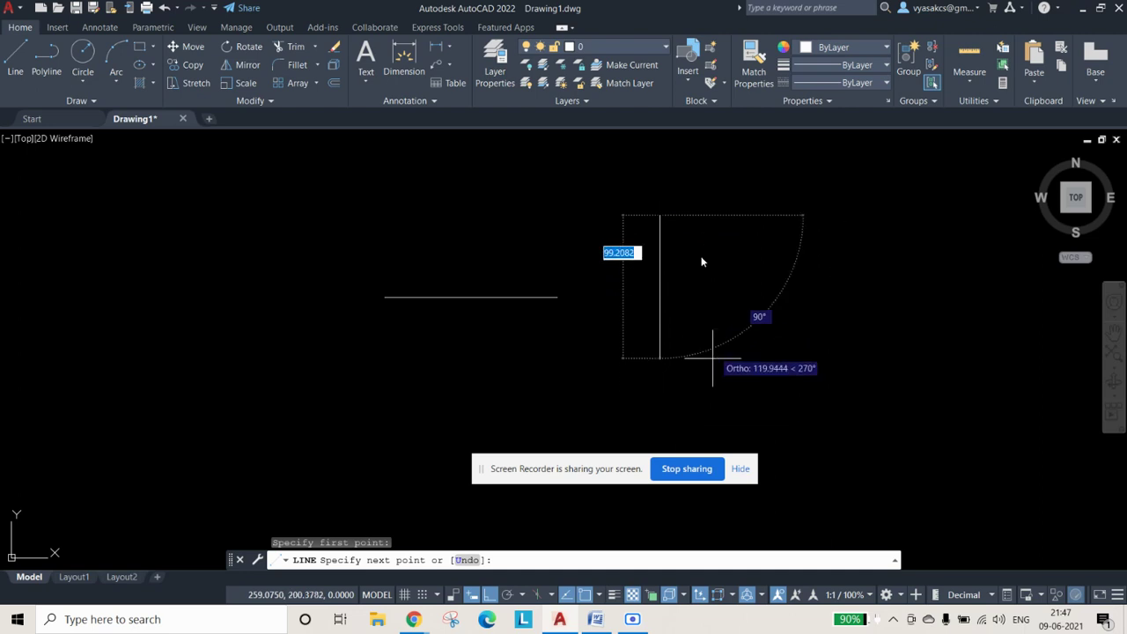
{"action": "type", "text": "100"}
{"action": "key", "text": "Return"}
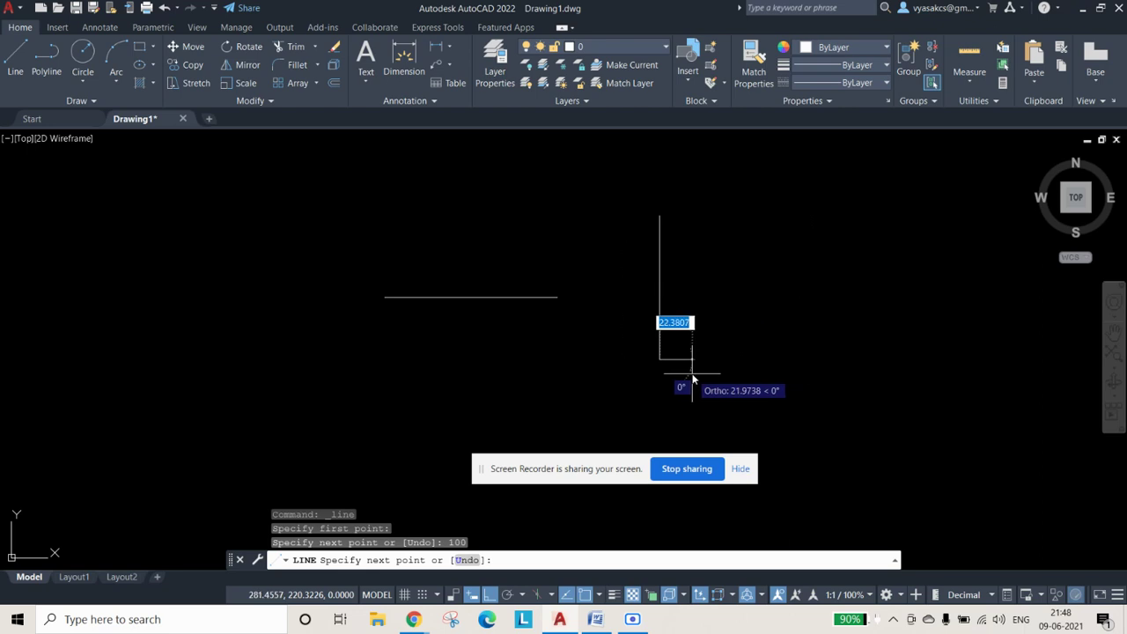
{"action": "key", "text": "Escape"}
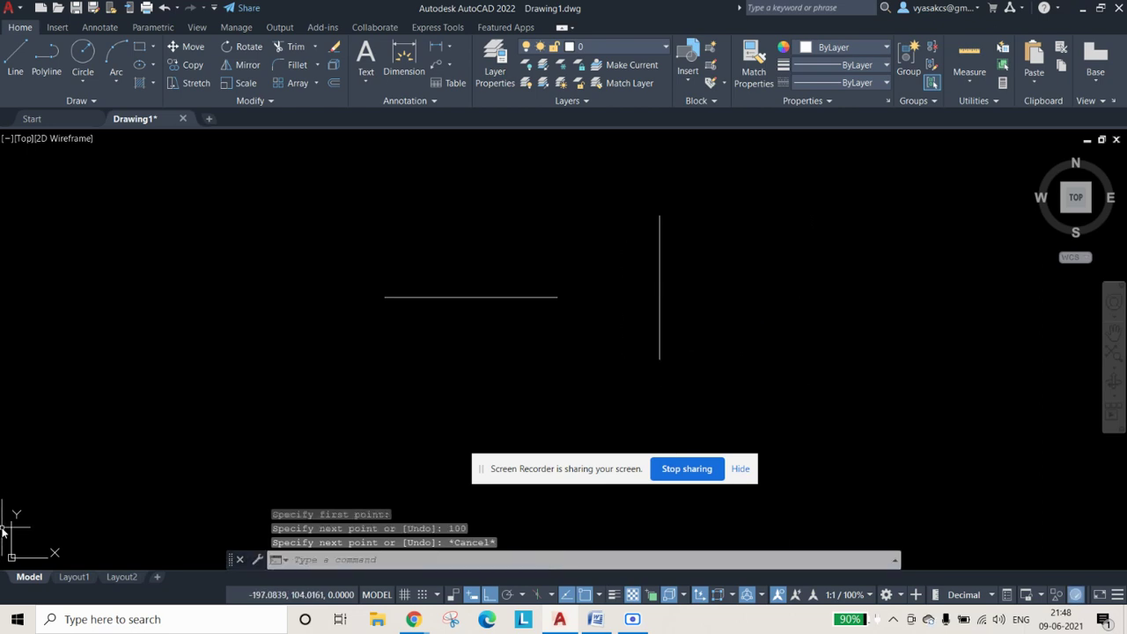
Step: Move the vertical line by its midpoint onto the horizontal line's midpoint
{"action": "left_click", "coordinate": [193, 47]}
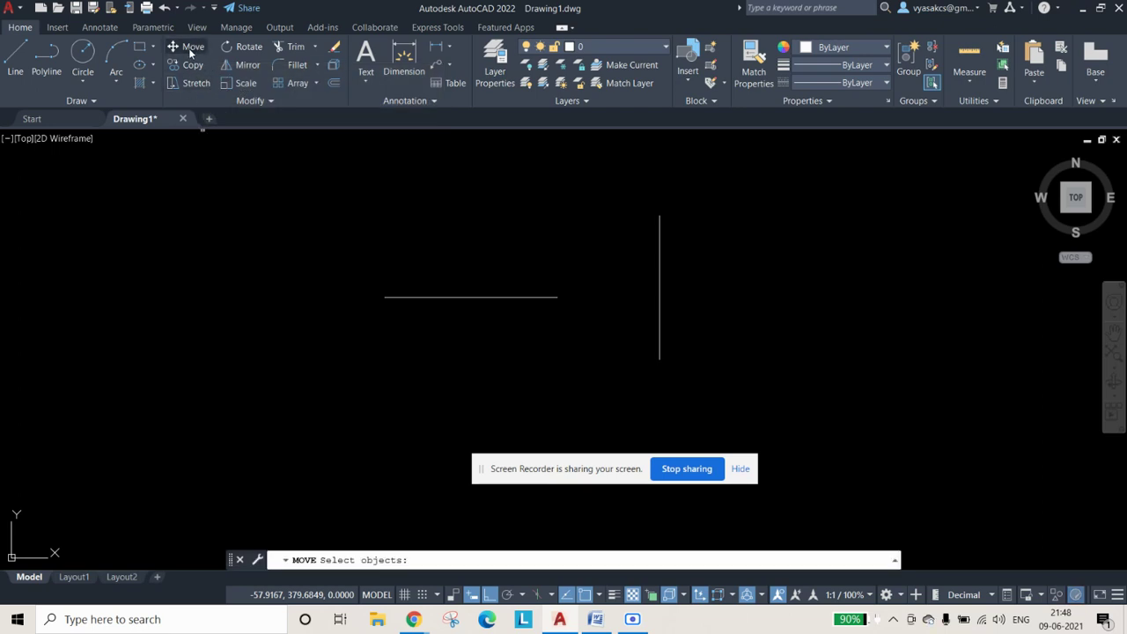
{"action": "left_click", "coordinate": [661, 280]}
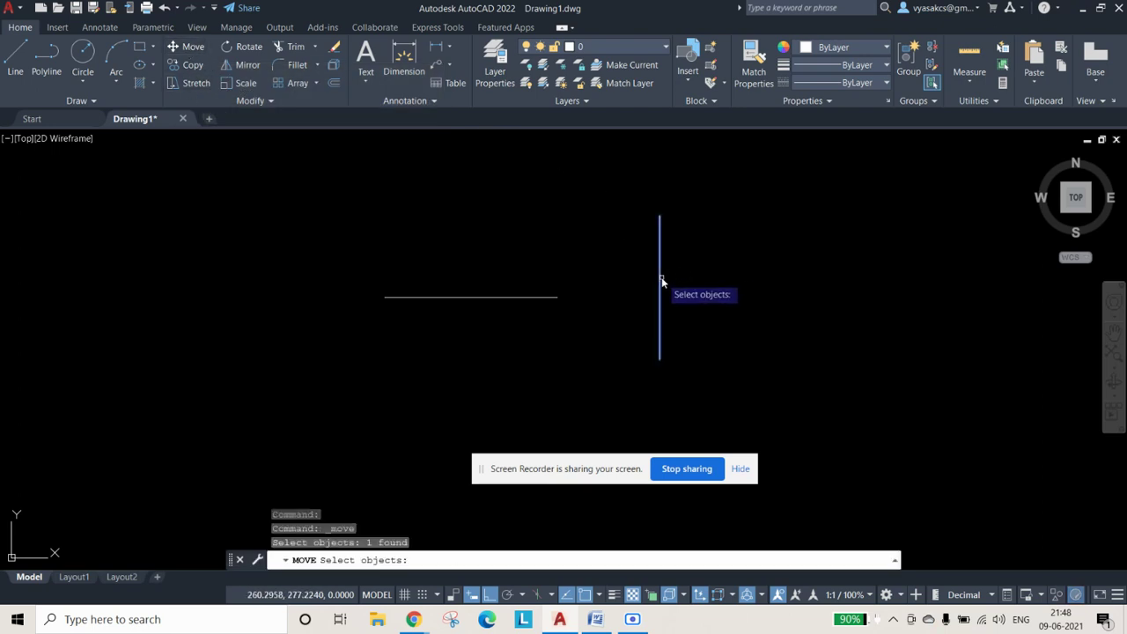
{"action": "key", "text": "Return"}
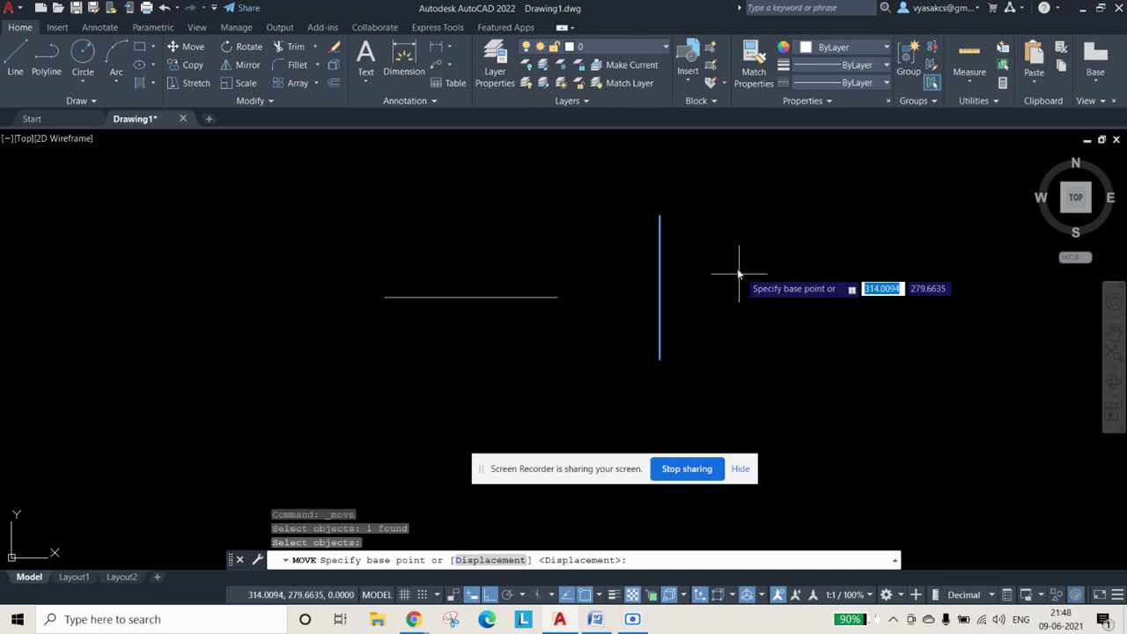
{"action": "left_click", "coordinate": [661, 289]}
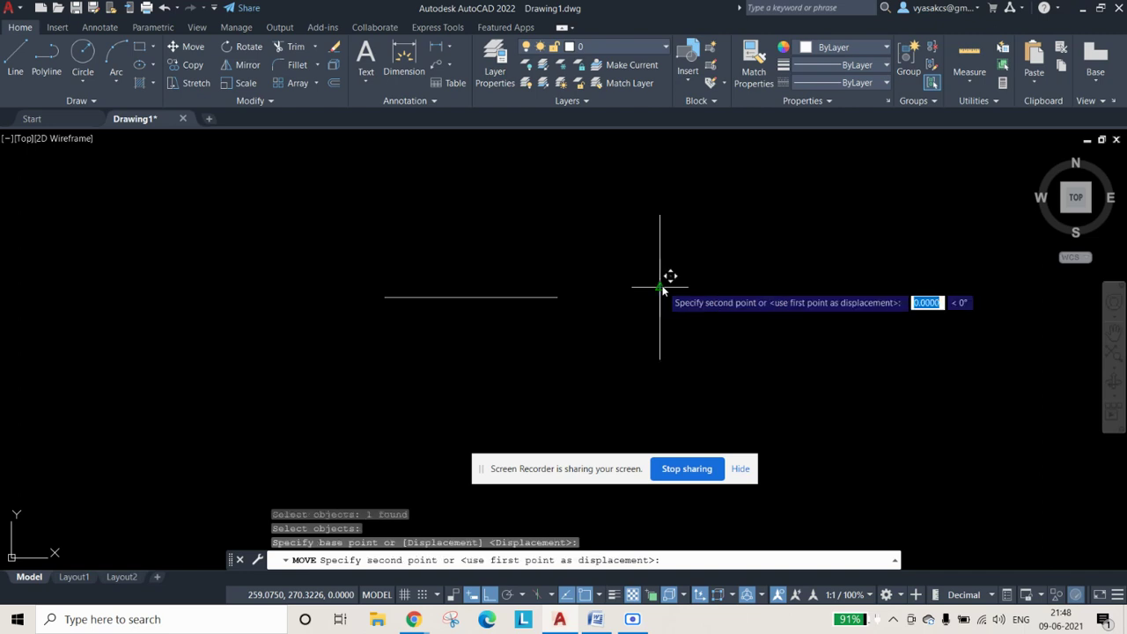
{"action": "left_click", "coordinate": [475, 290]}
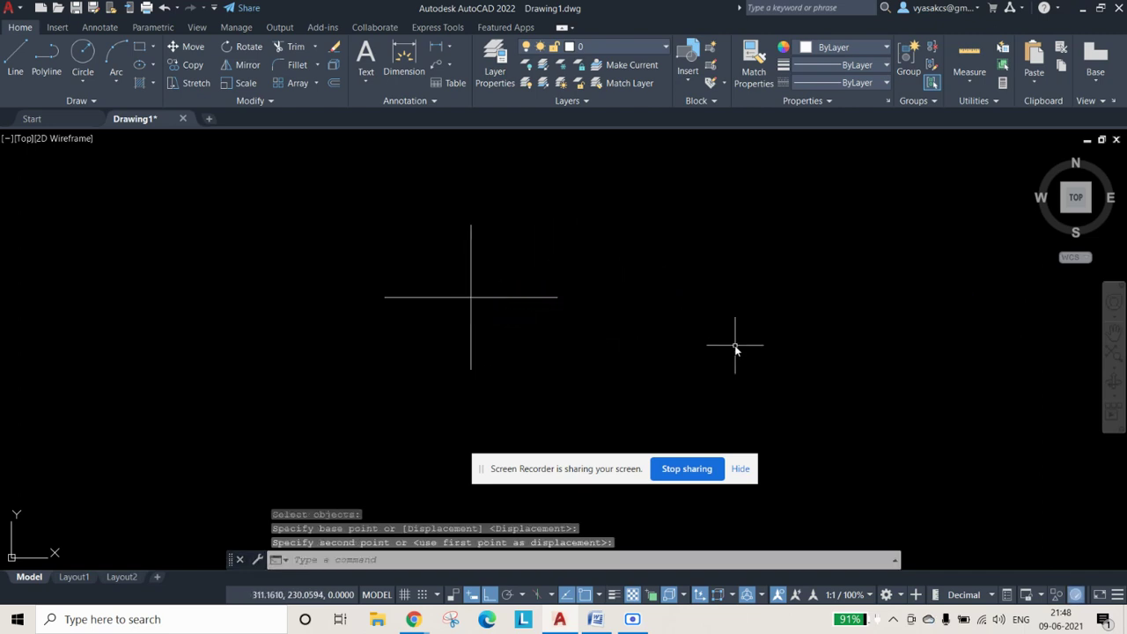
{"action": "scroll", "coordinate": [394, 266], "scroll_direction": "up", "scroll_amount": 2}
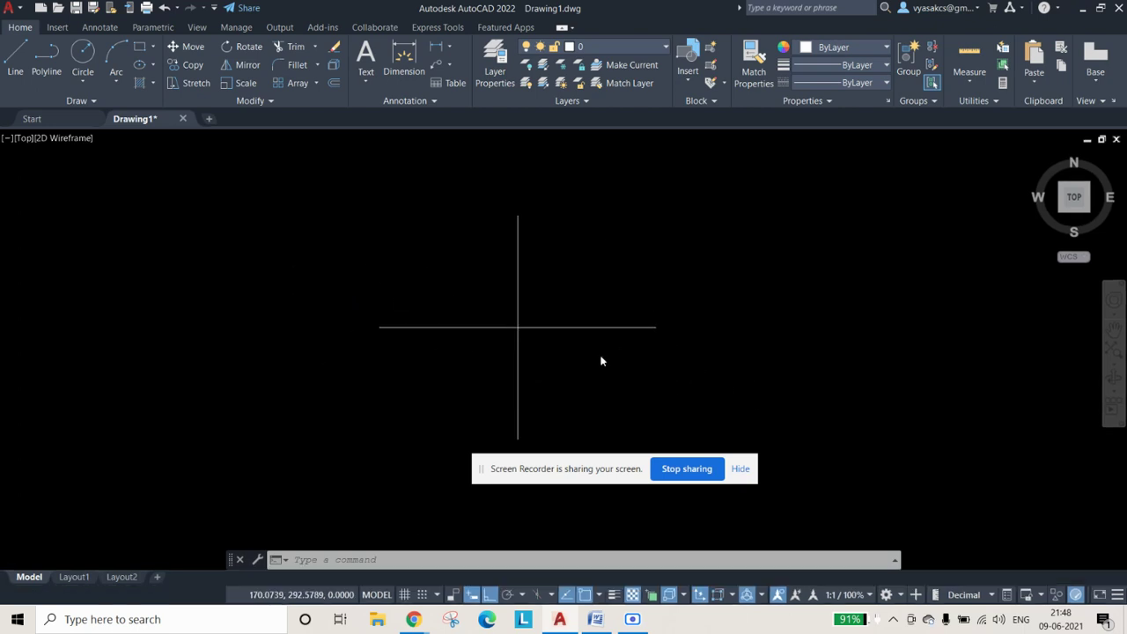
Step: Draw concentric circles of radius 50 and 60 centred where the axes cross
{"action": "left_click_drag", "start_coordinate": [608, 465], "coordinate": [889, 148]}
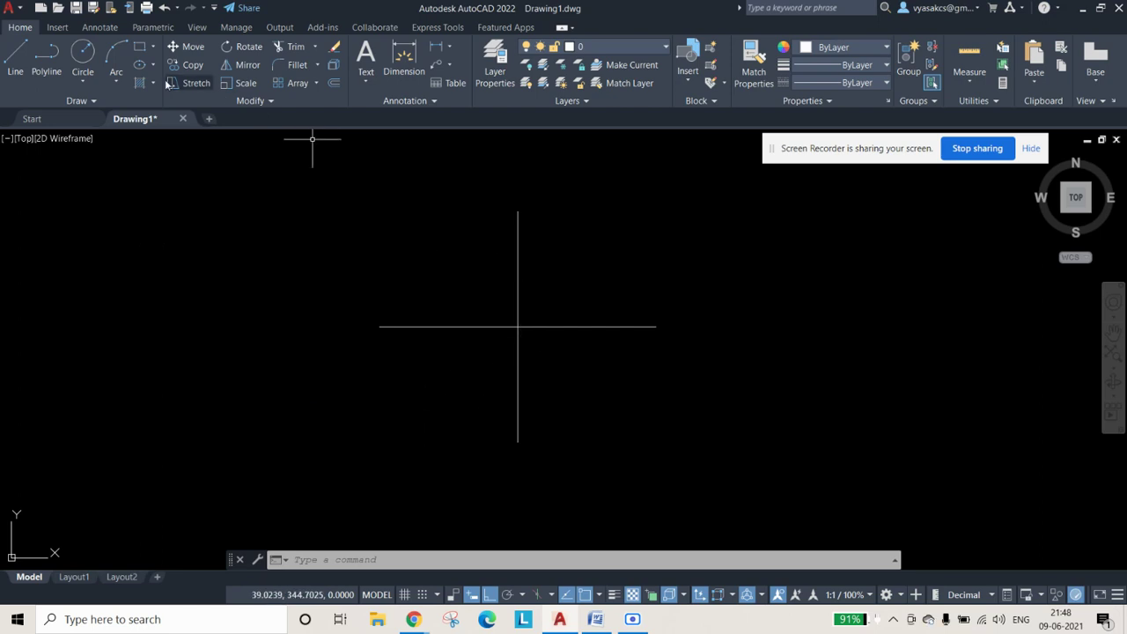
{"action": "left_click", "coordinate": [95, 56]}
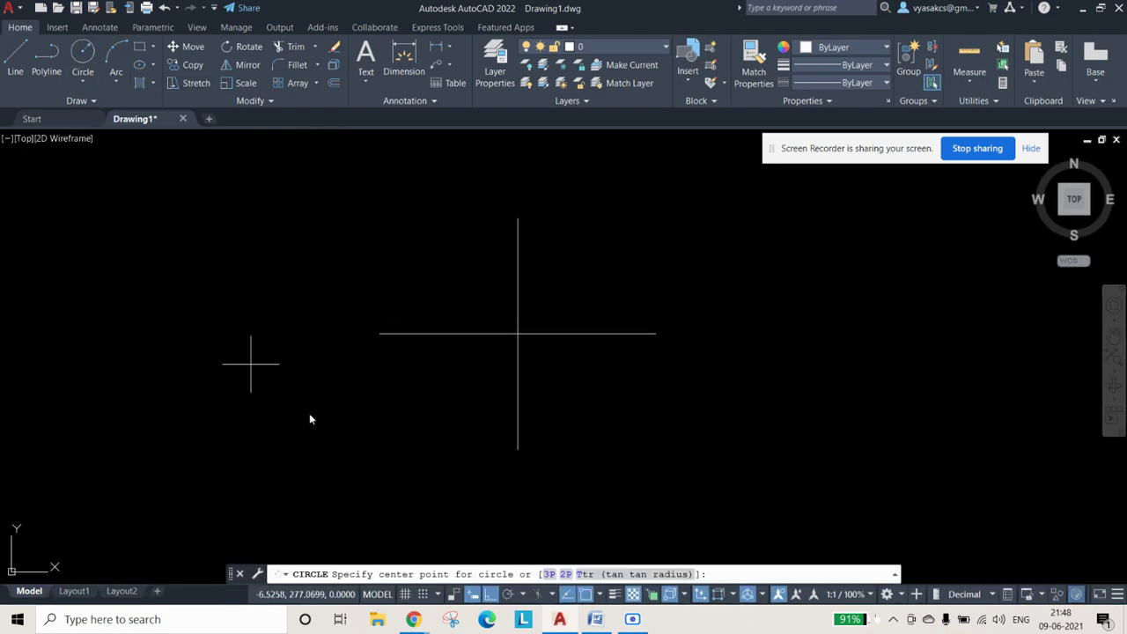
{"action": "left_click", "coordinate": [518, 333]}
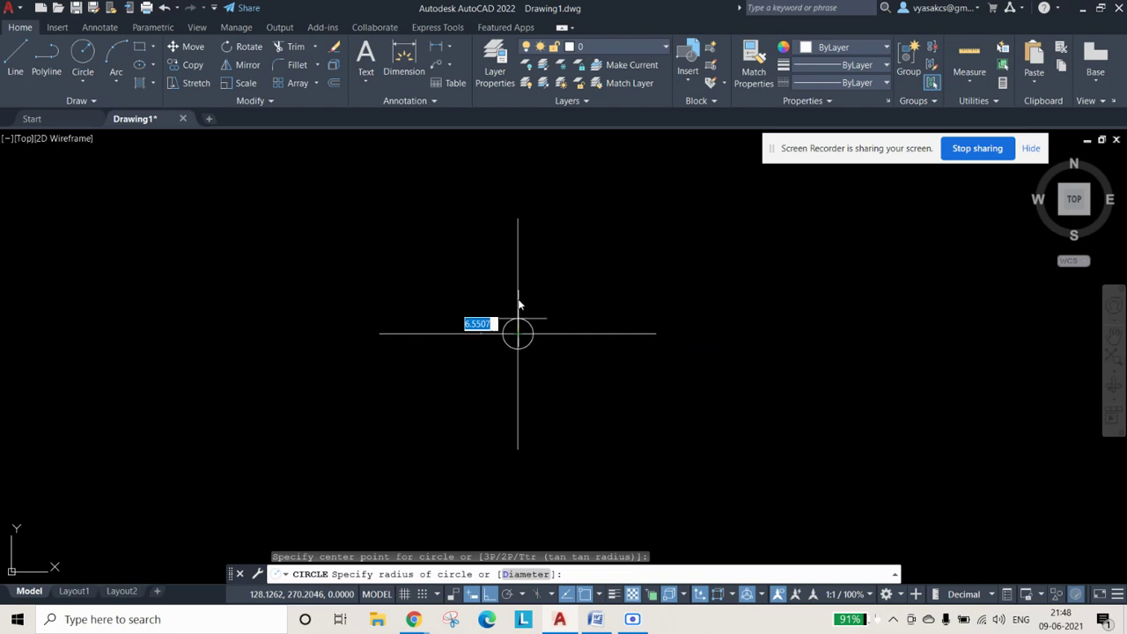
{"action": "left_click", "coordinate": [517, 220]}
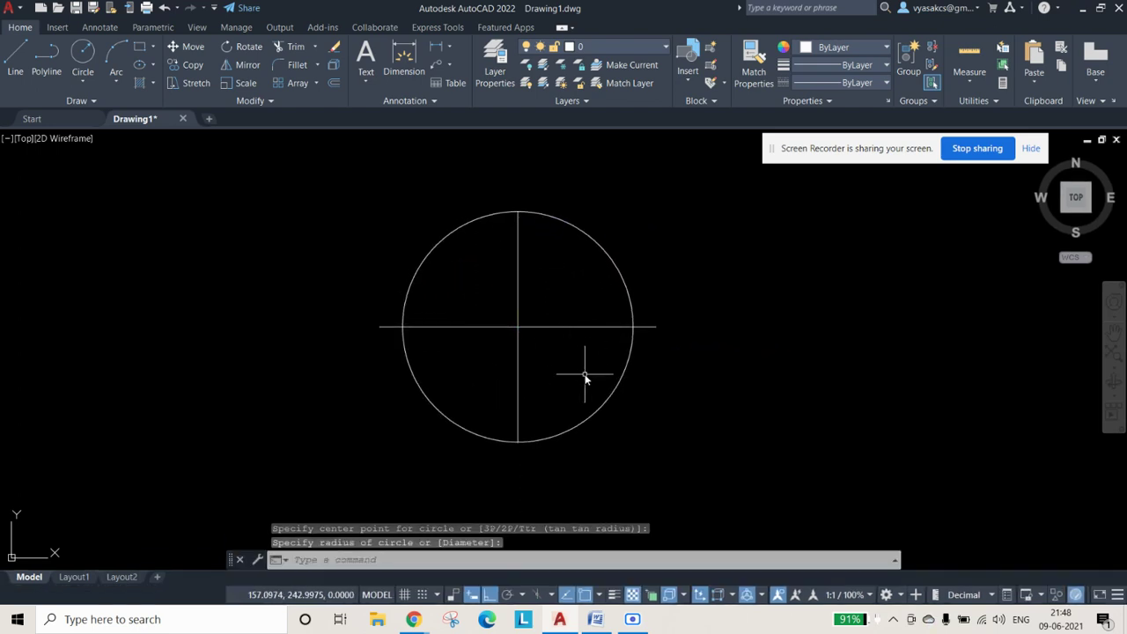
{"action": "left_click", "coordinate": [88, 56]}
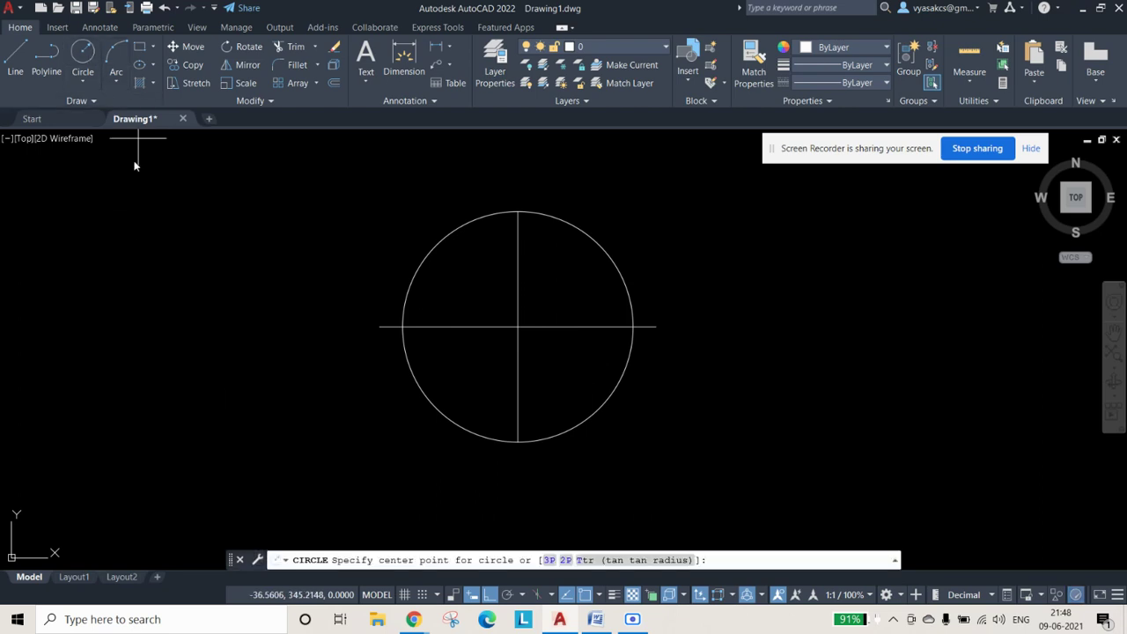
{"action": "left_click", "coordinate": [517, 328]}
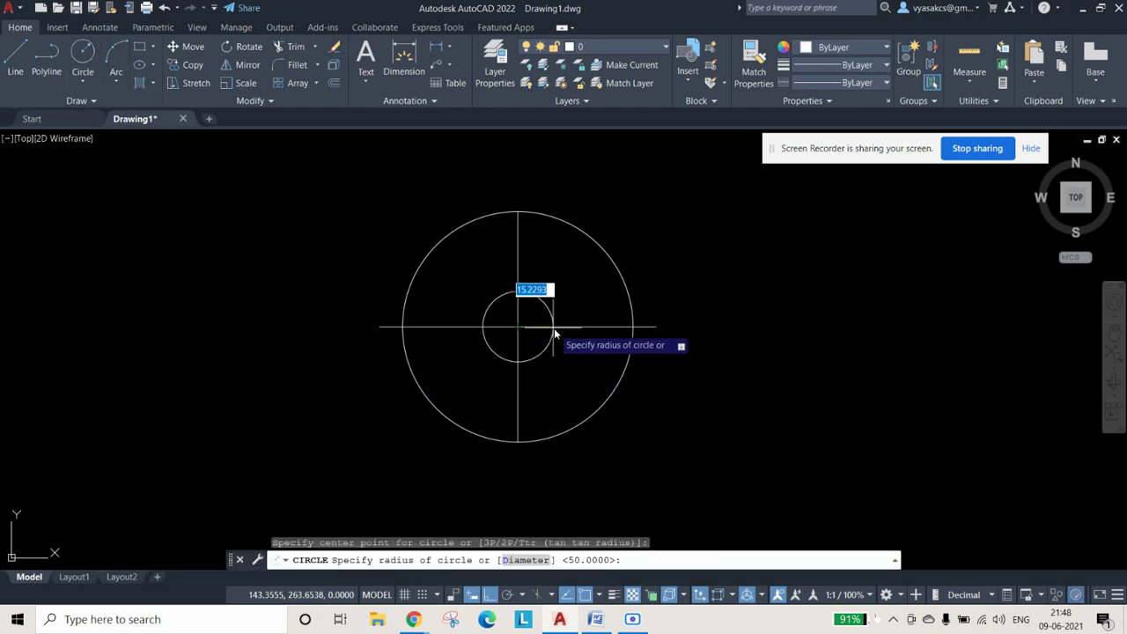
{"action": "left_click", "coordinate": [656, 327]}
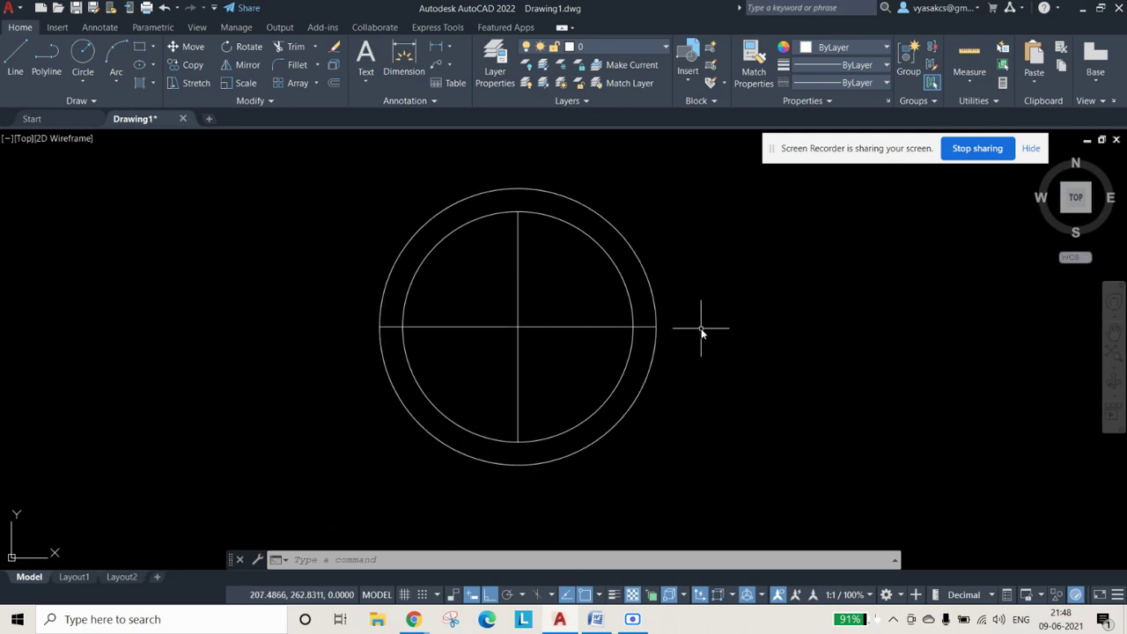
{"action": "left_click", "coordinate": [374, 27]}
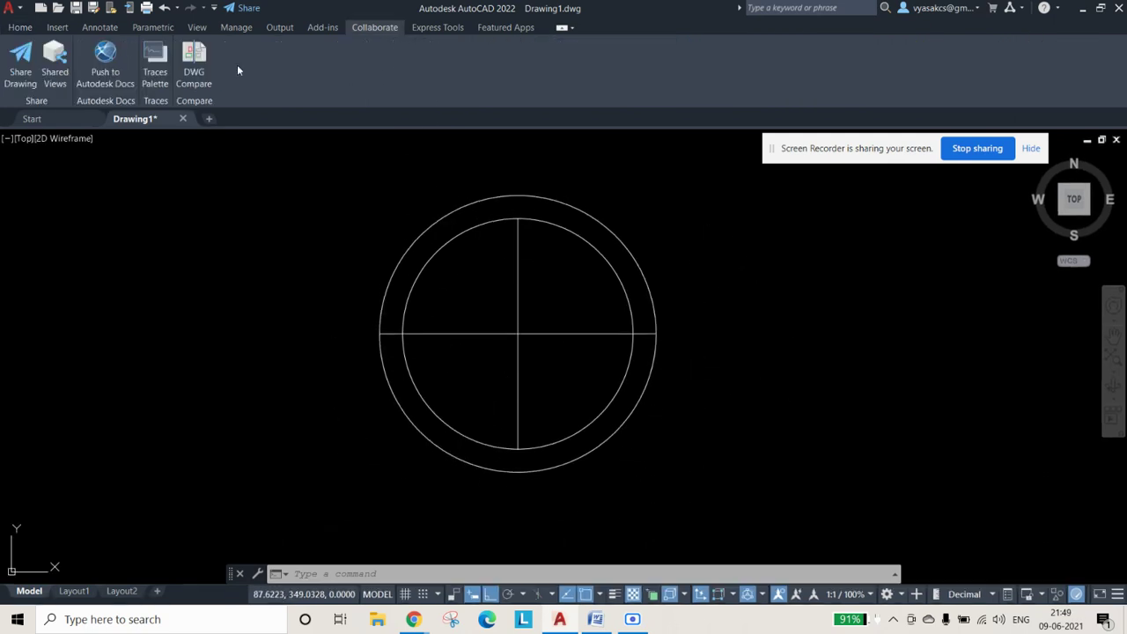
{"action": "left_click", "coordinate": [22, 28]}
{"action": "left_click", "coordinate": [403, 58]}
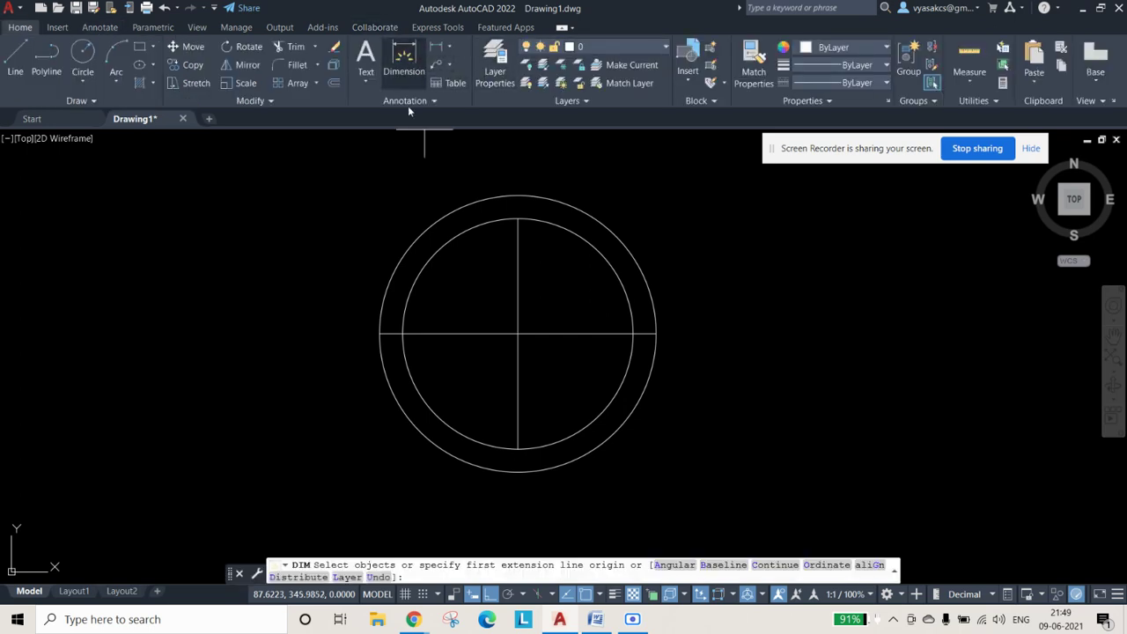
{"action": "key", "text": "Return"}
{"action": "left_click", "coordinate": [454, 334]}
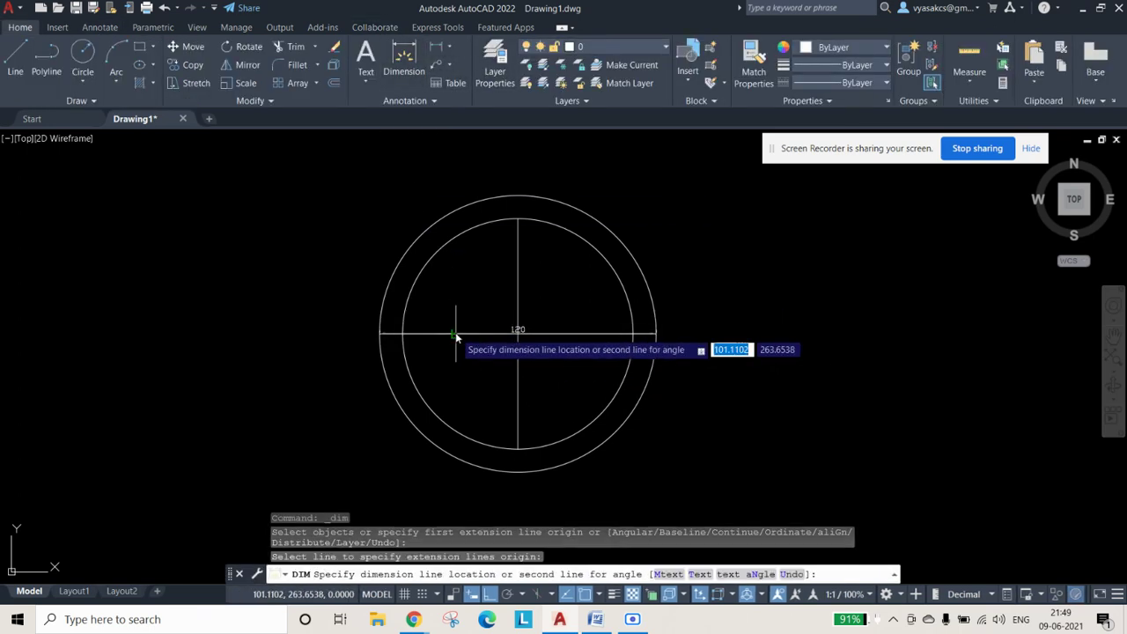
{"action": "left_click", "coordinate": [492, 514]}
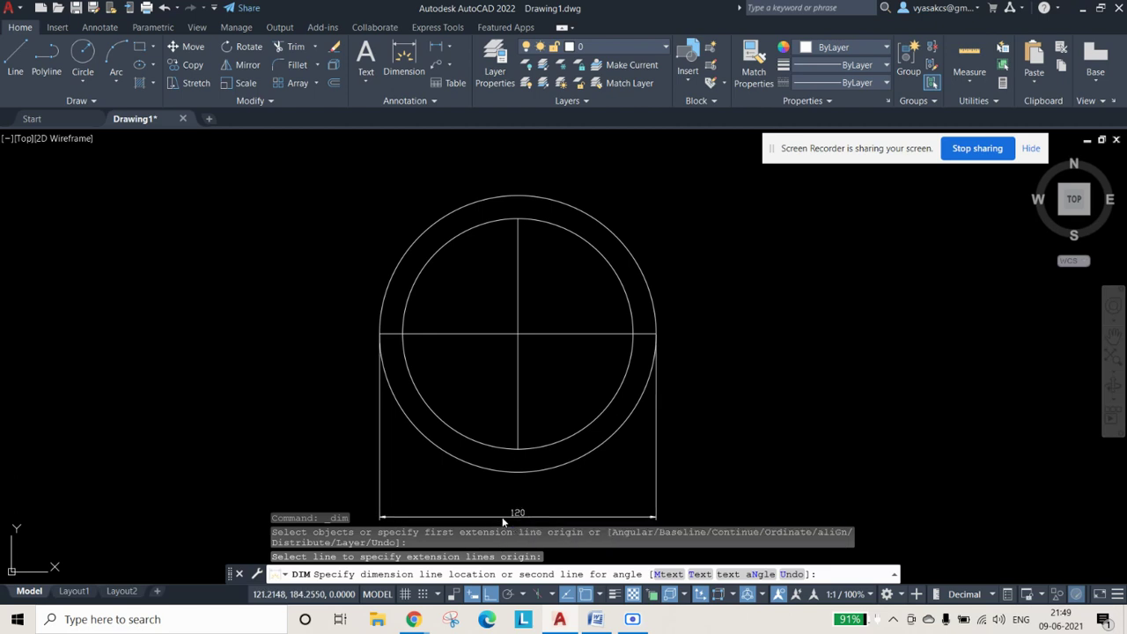
{"action": "left_click", "coordinate": [403, 58]}
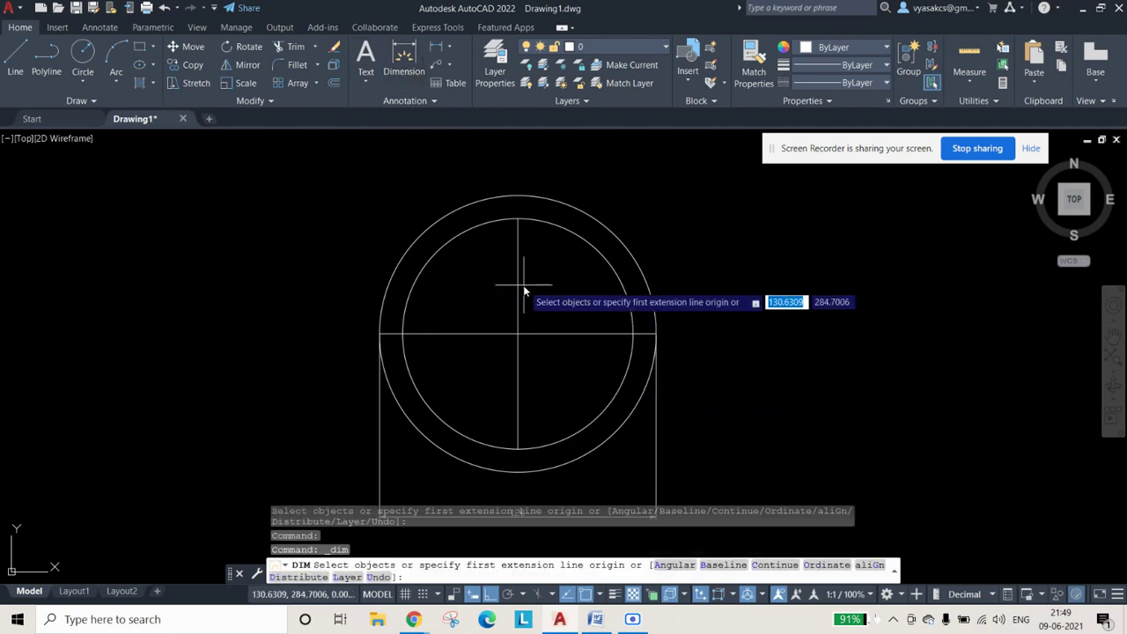
{"action": "key", "text": "Return"}
{"action": "left_click", "coordinate": [519, 299]}
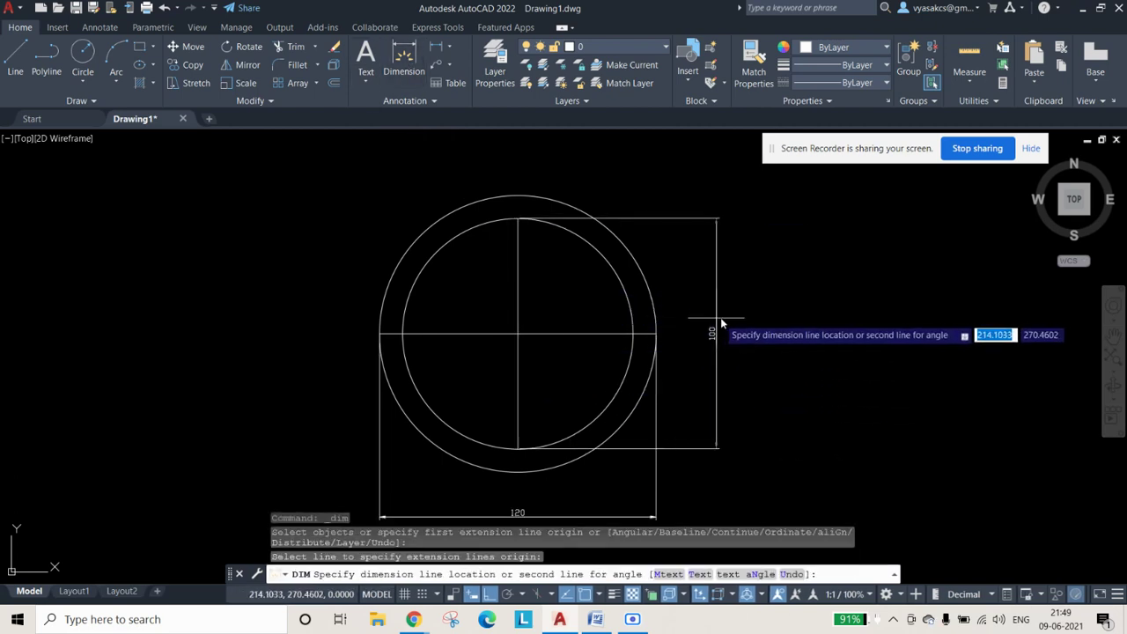
{"action": "left_click", "coordinate": [735, 326]}
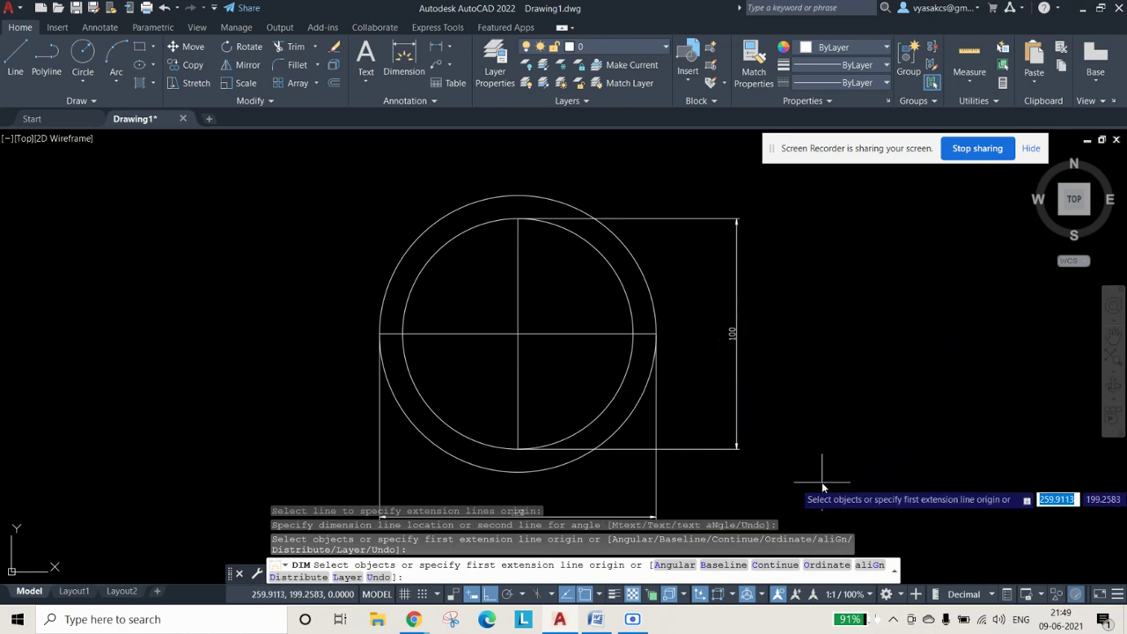
{"action": "key", "text": "Return"}
{"action": "left_click", "coordinate": [746, 464]}
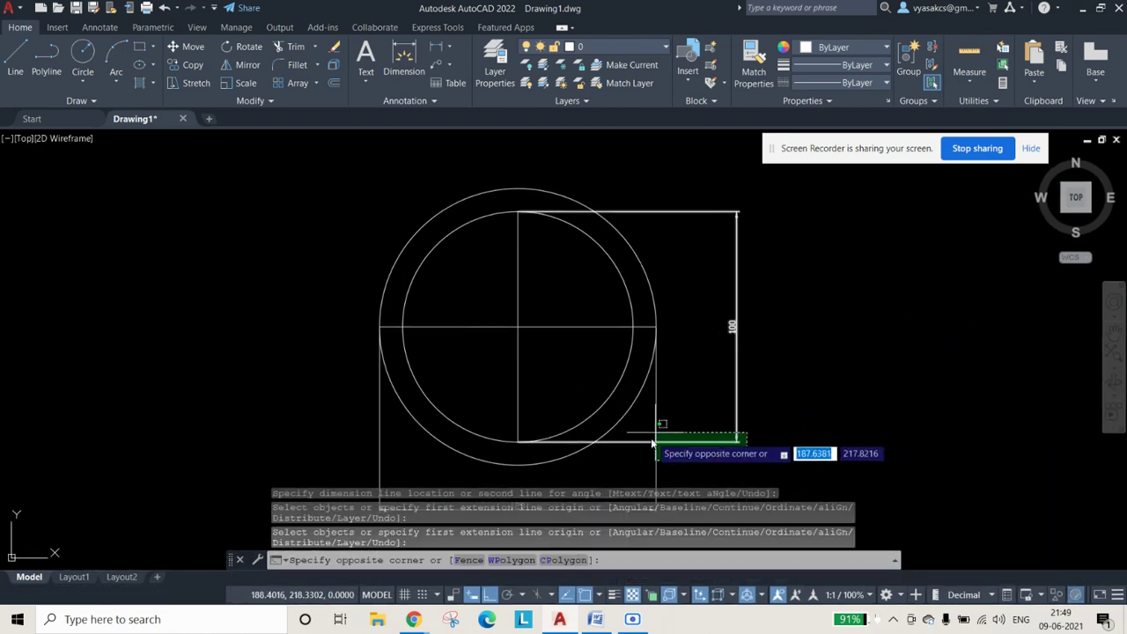
{"action": "left_click", "coordinate": [641, 449]}
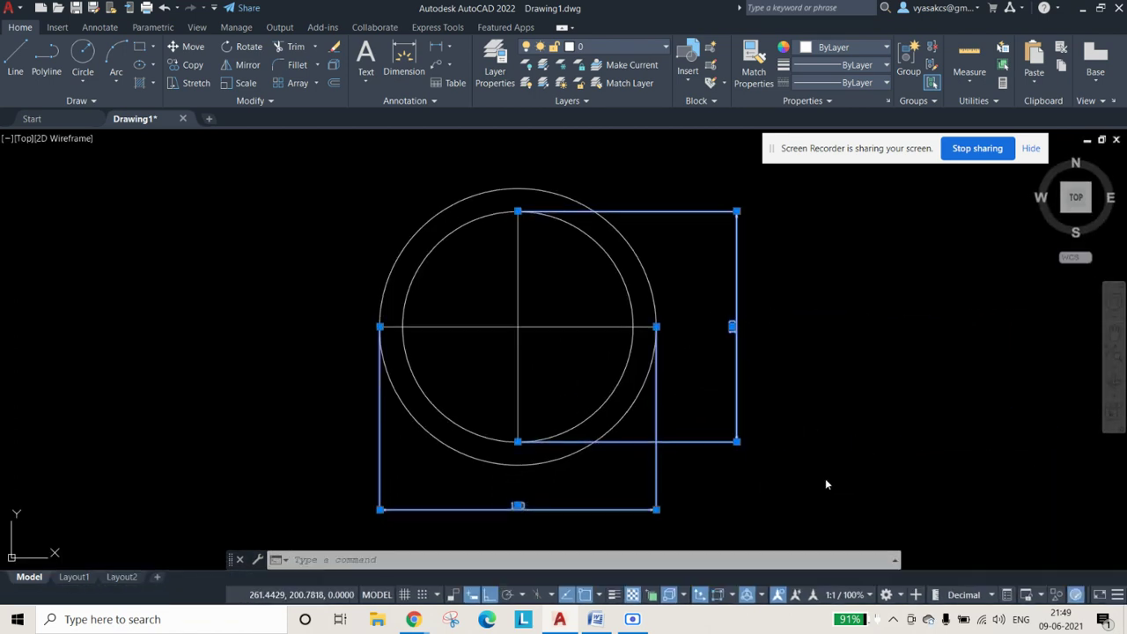
{"action": "key", "text": "Delete"}
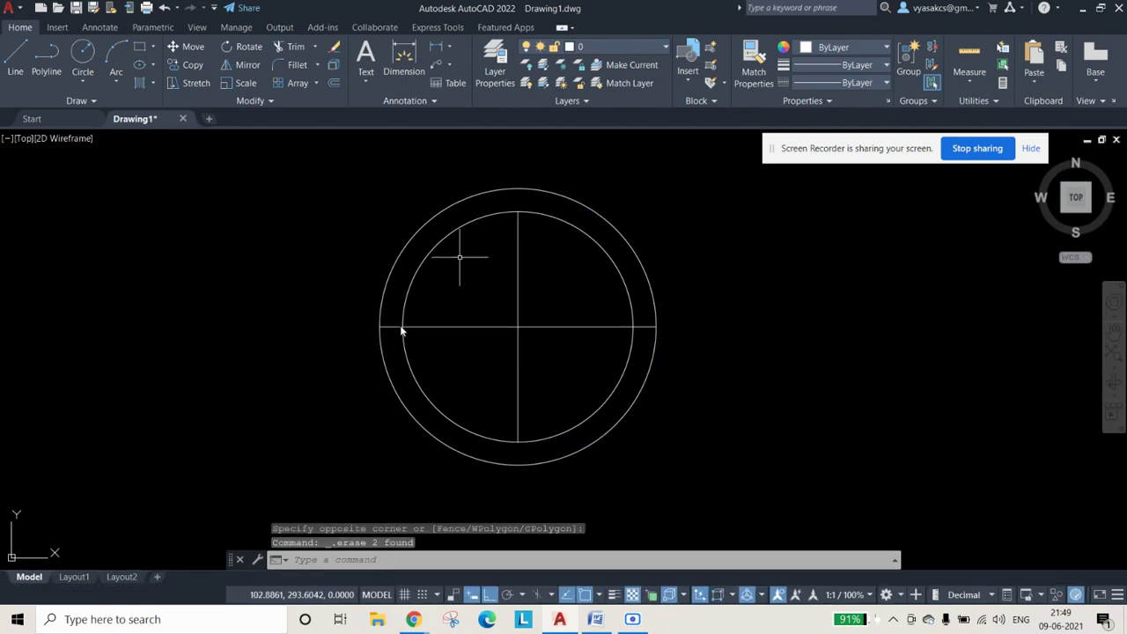
Step: Draw a 60 mm radius line from the circles' centre to the outer circle's right edge
{"action": "left_click", "coordinate": [15, 60]}
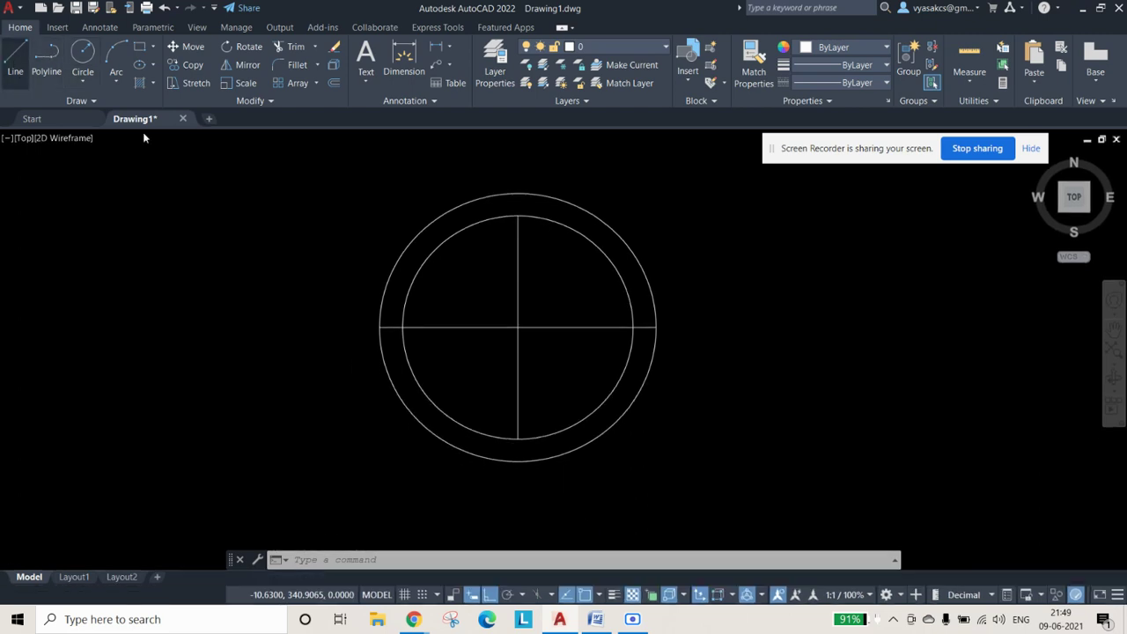
{"action": "left_click", "coordinate": [519, 328]}
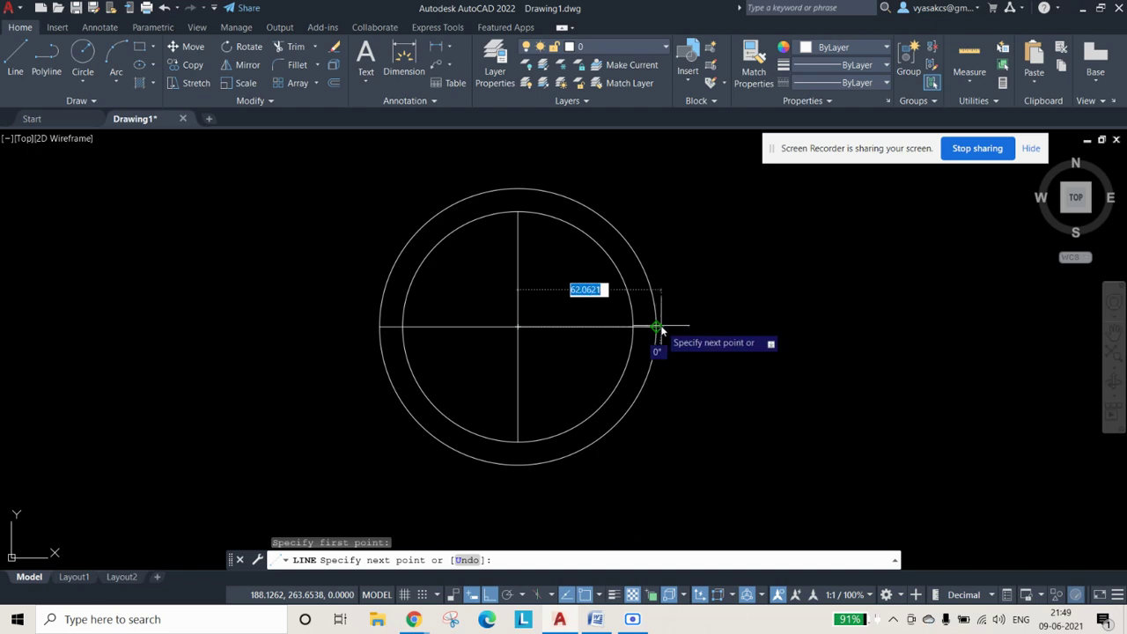
{"action": "left_click", "coordinate": [659, 326]}
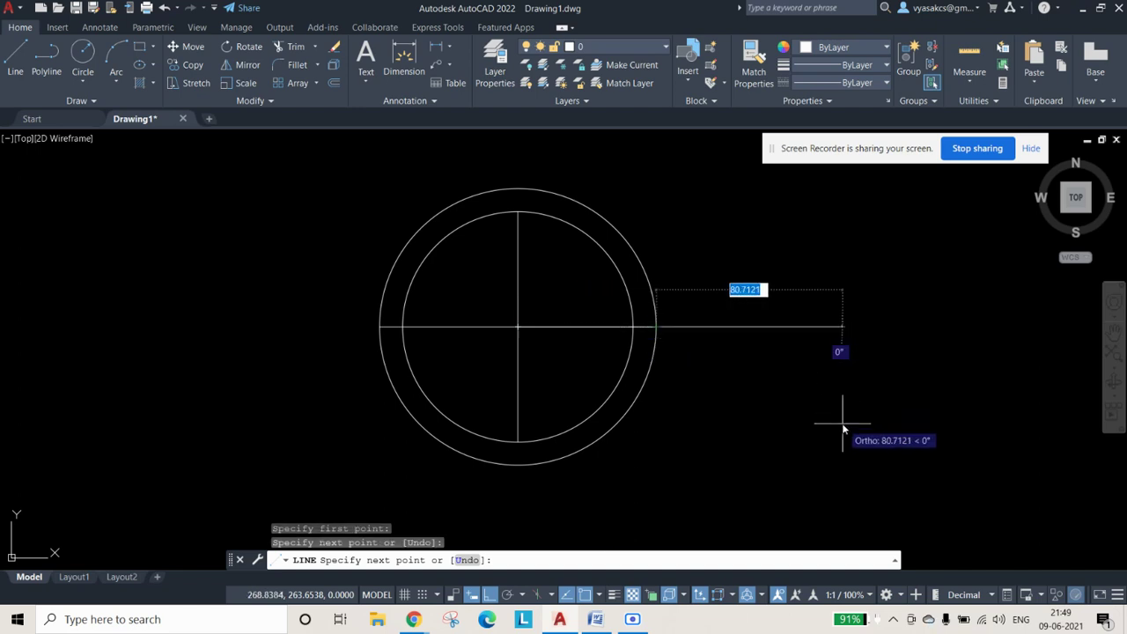
{"action": "key", "text": "Escape"}
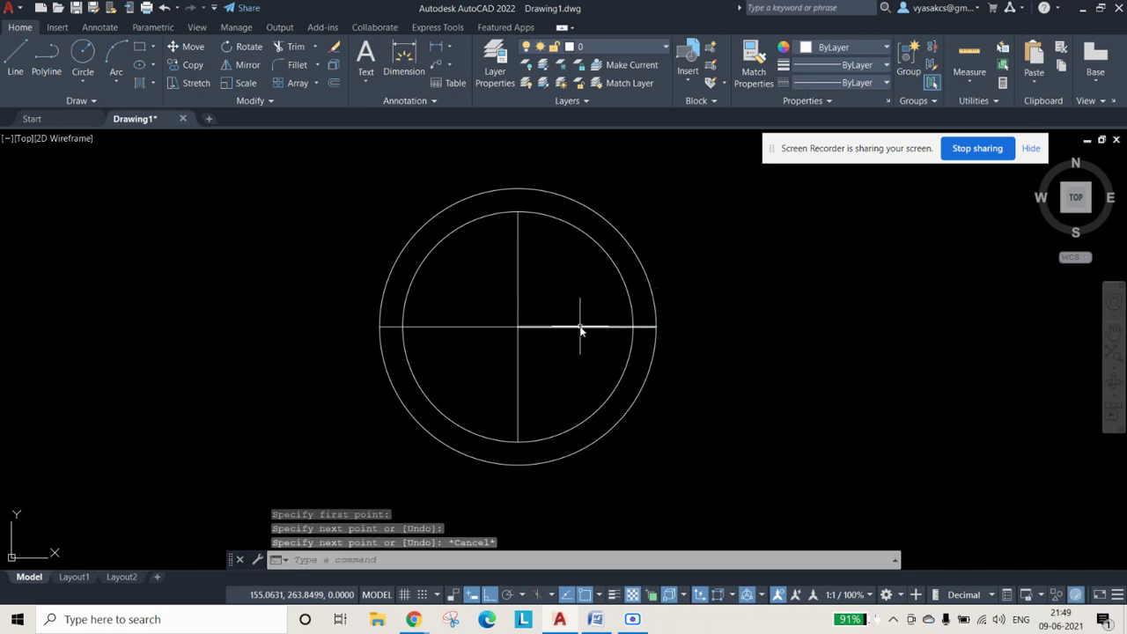
{"action": "left_click", "coordinate": [315, 83]}
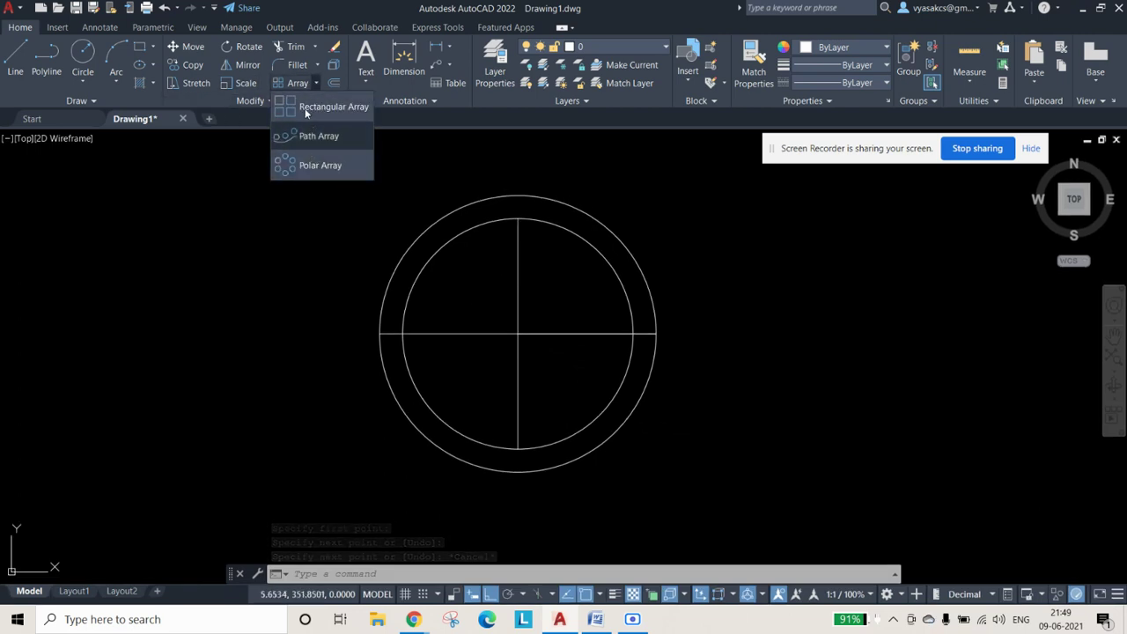
Step: Window-select the radius line after cancelling a first array attempt
{"action": "left_click", "coordinate": [320, 166]}
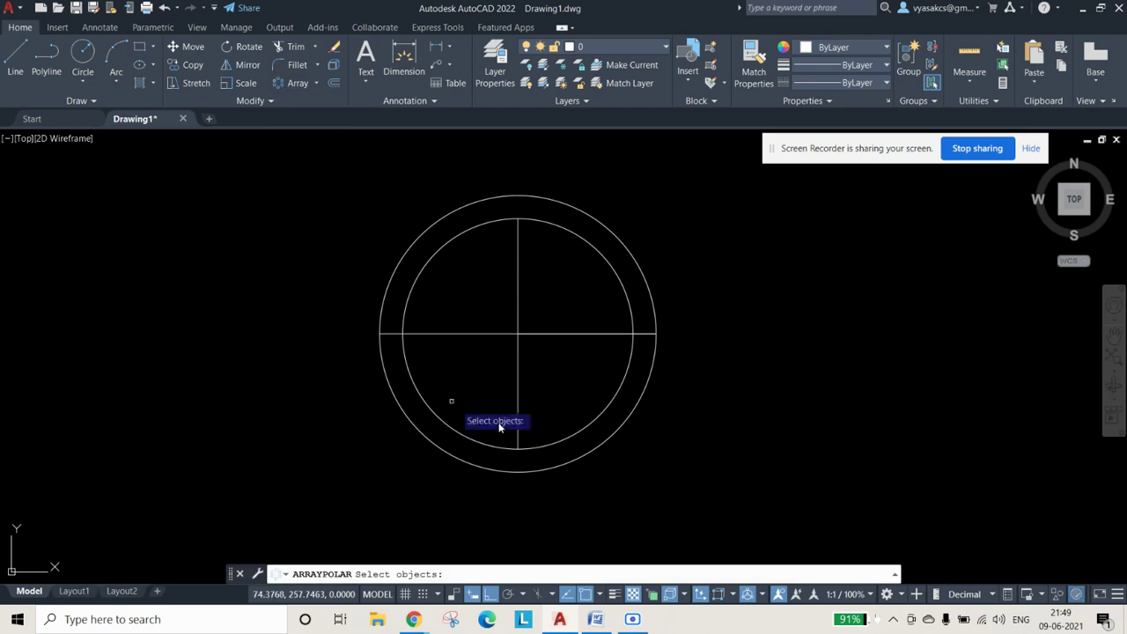
{"action": "left_click", "coordinate": [593, 335]}
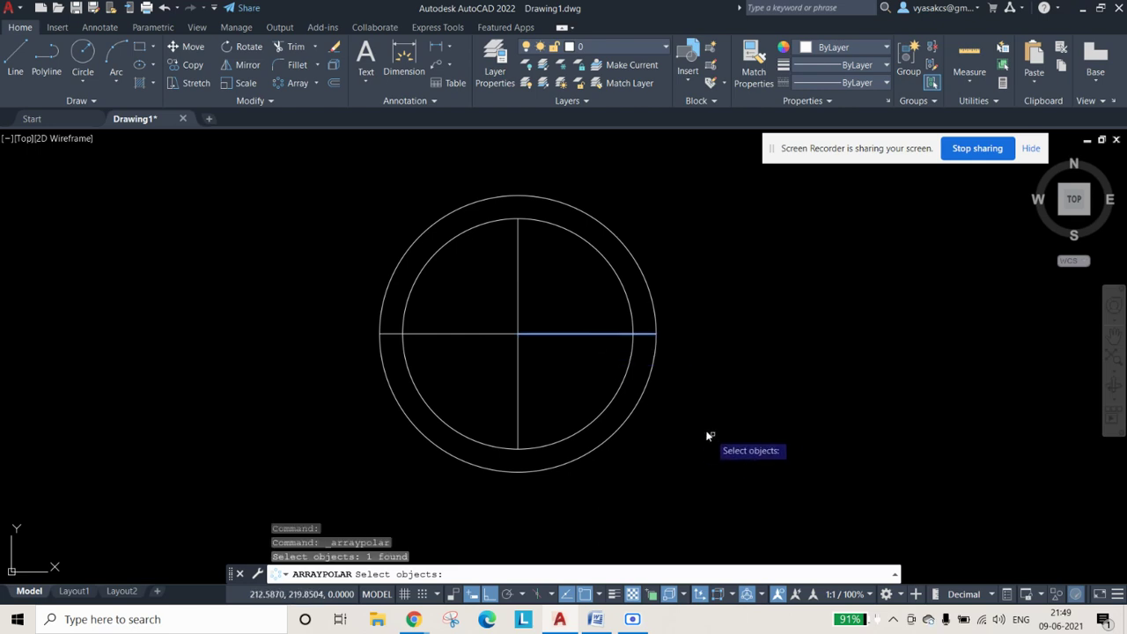
{"action": "key", "text": "Escape"}
{"action": "left_click", "coordinate": [494, 293]}
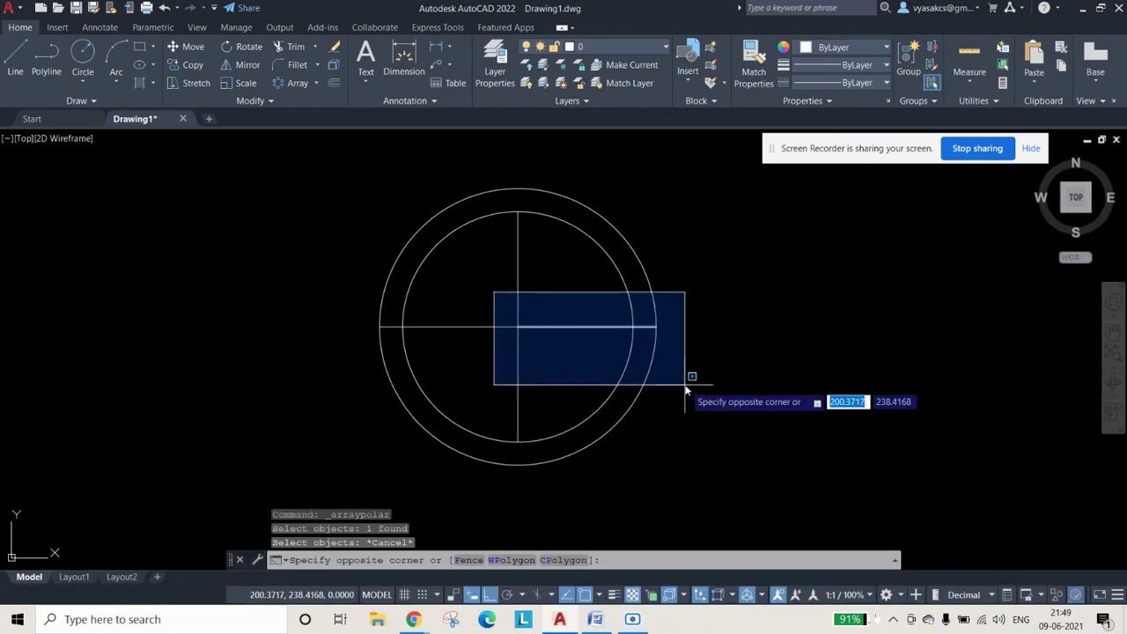
{"action": "left_click", "coordinate": [703, 380]}
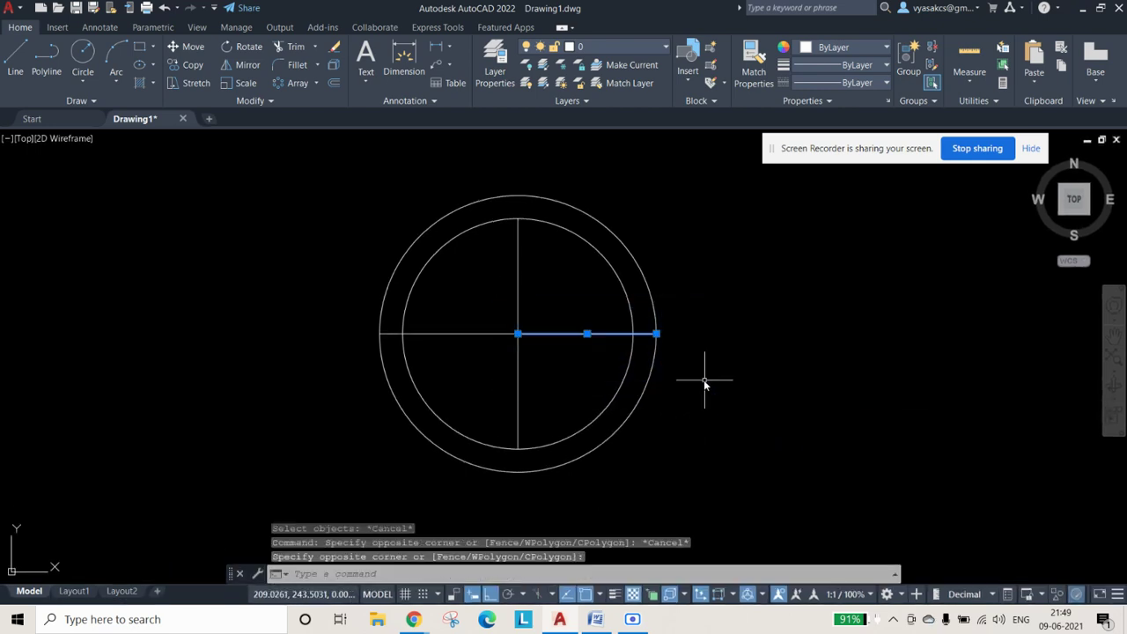
{"action": "key", "text": "Escape"}
{"action": "left_click", "coordinate": [503, 301]}
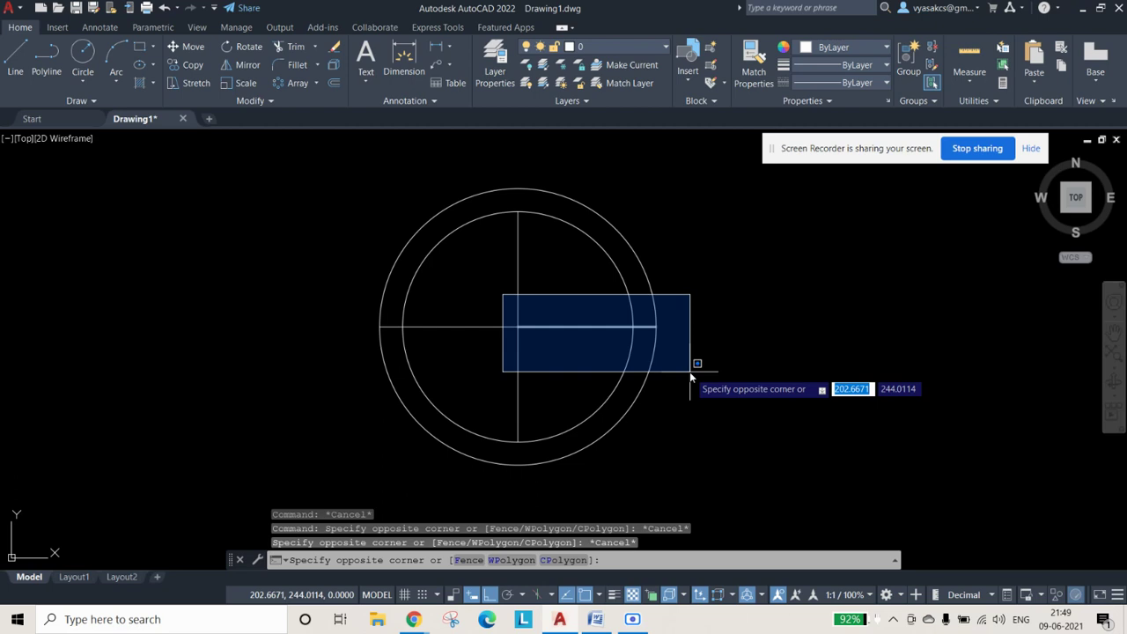
{"action": "left_click", "coordinate": [689, 372]}
Step: Polar-array the radius line around the circles' centre with 12 items, 30° apart
{"action": "left_click", "coordinate": [316, 85]}
{"action": "left_click", "coordinate": [314, 166]}
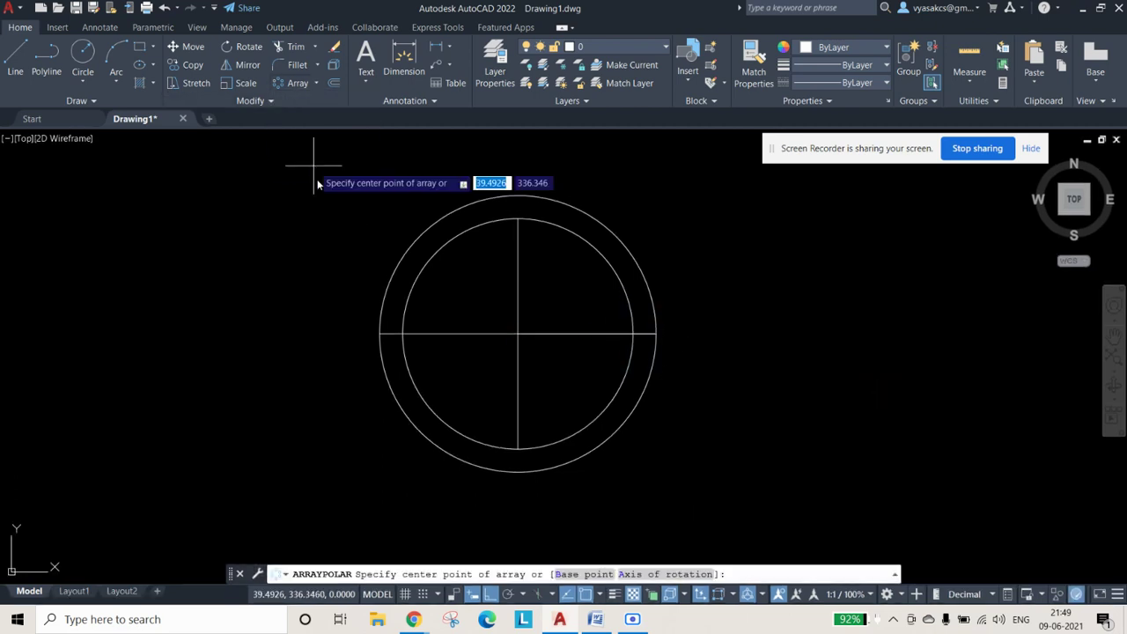
{"action": "left_click", "coordinate": [517, 335]}
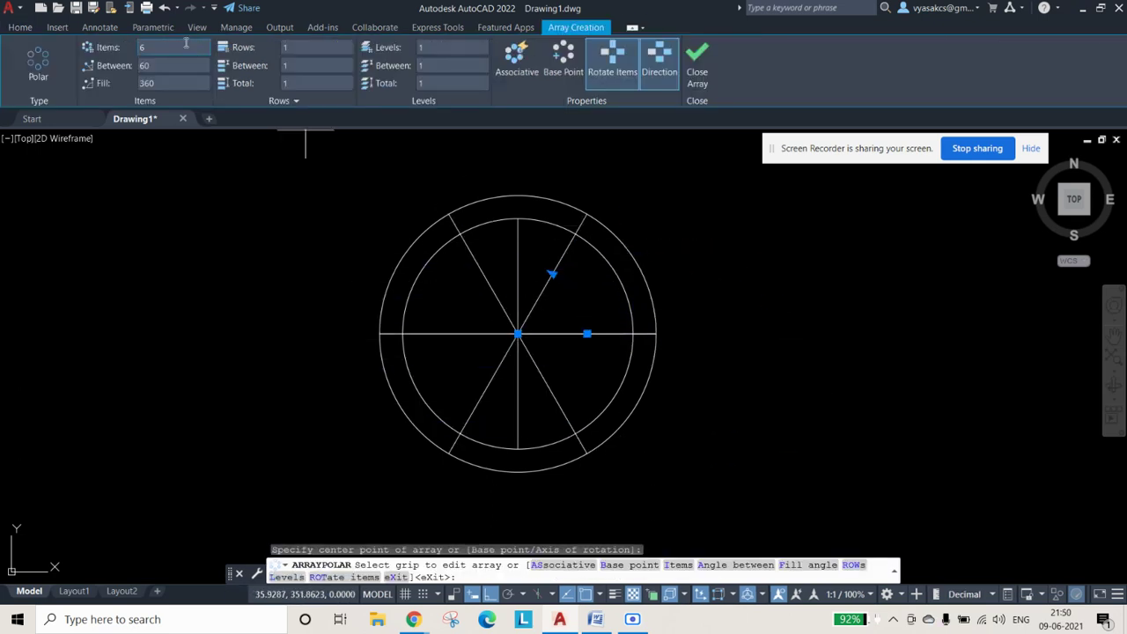
{"action": "left_click", "coordinate": [177, 52]}
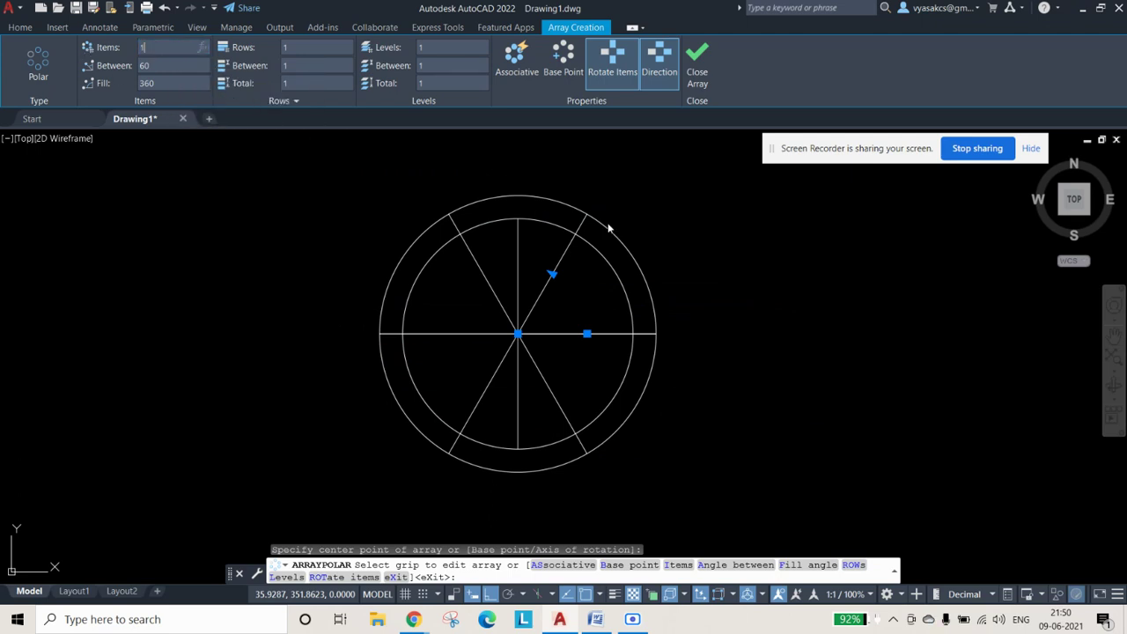
{"action": "type", "text": "12"}
{"action": "key", "text": "Return"}
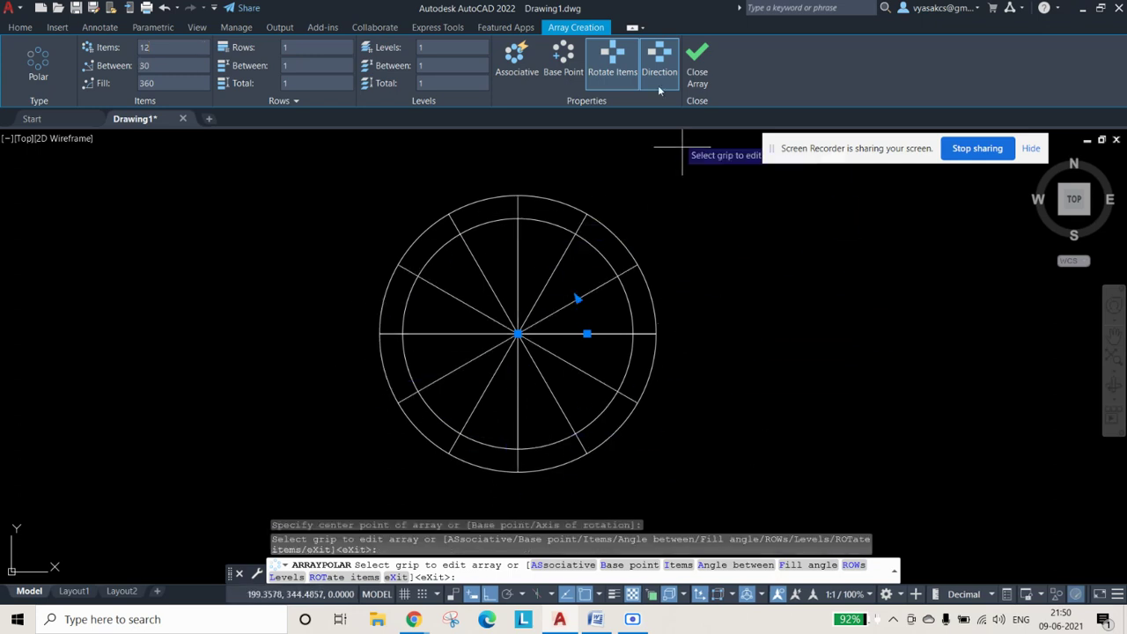
{"action": "left_click", "coordinate": [695, 55]}
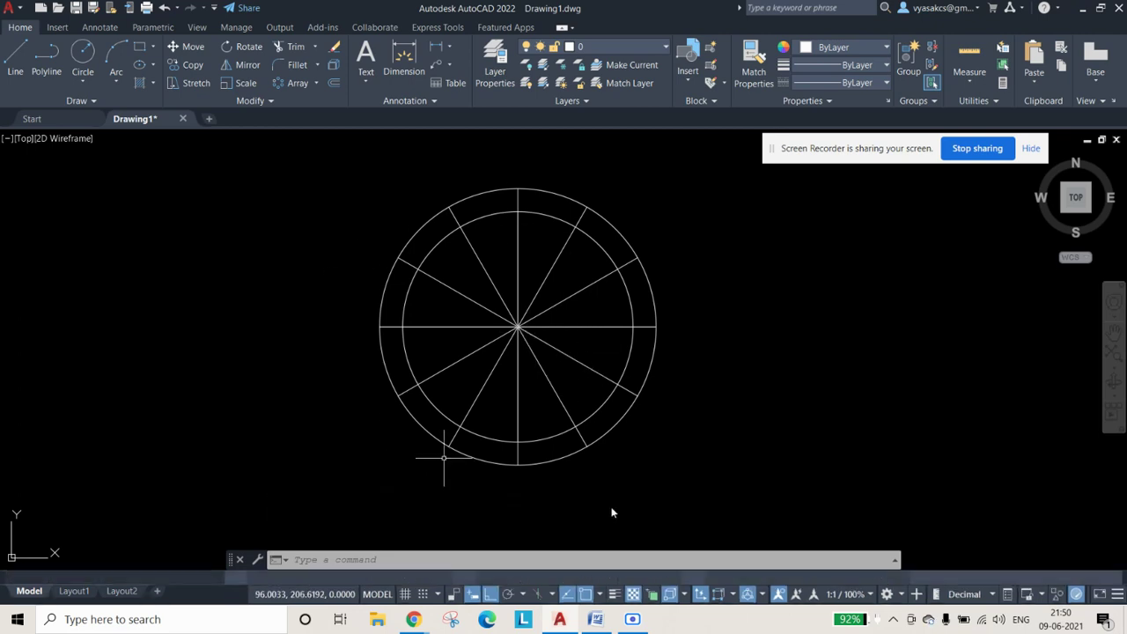
{"action": "scroll", "coordinate": [538, 270], "scroll_direction": "up", "scroll_amount": 2}
Step: Create a multiline text box left of the circles for the capital label A
{"action": "scroll", "coordinate": [538, 270], "scroll_direction": "down", "scroll_amount": 2}
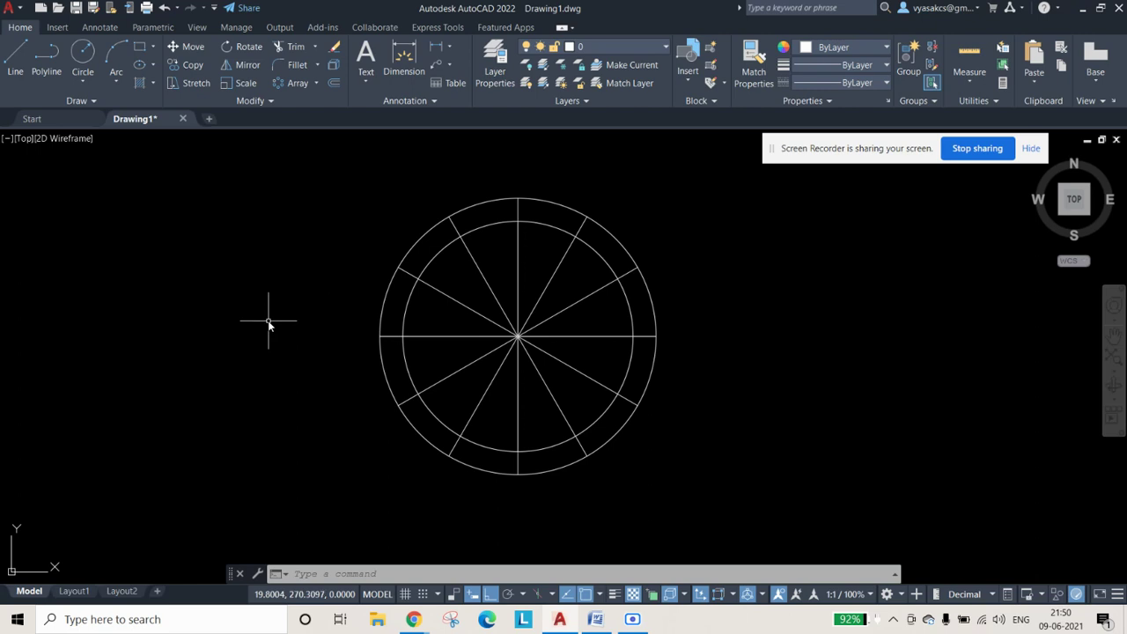
{"action": "type", "text": "t"}
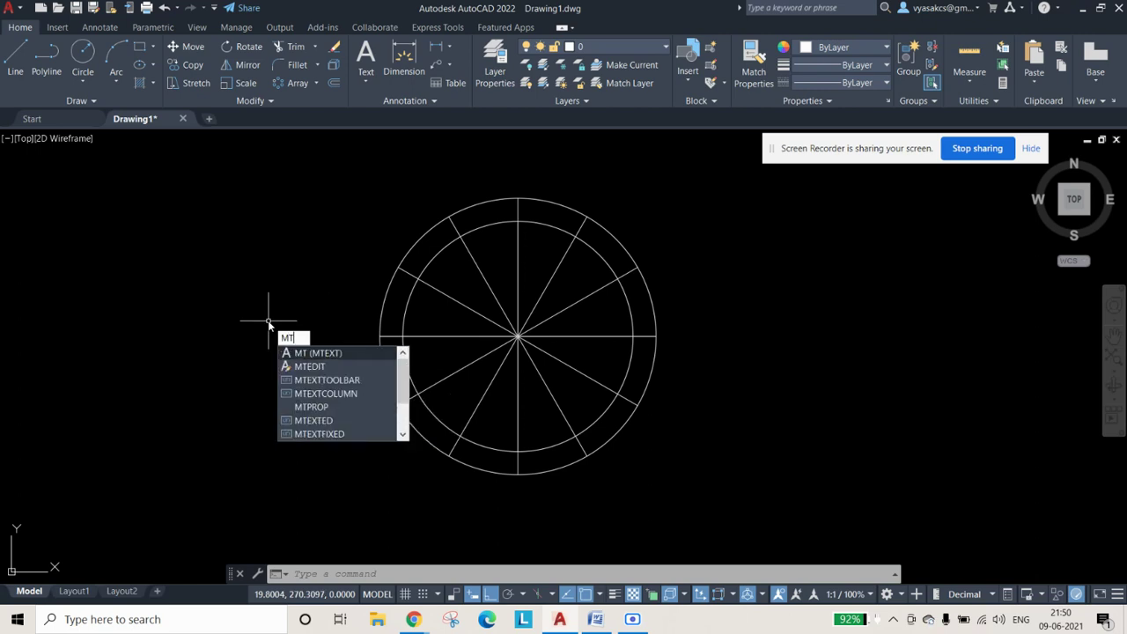
{"action": "key", "text": "Return"}
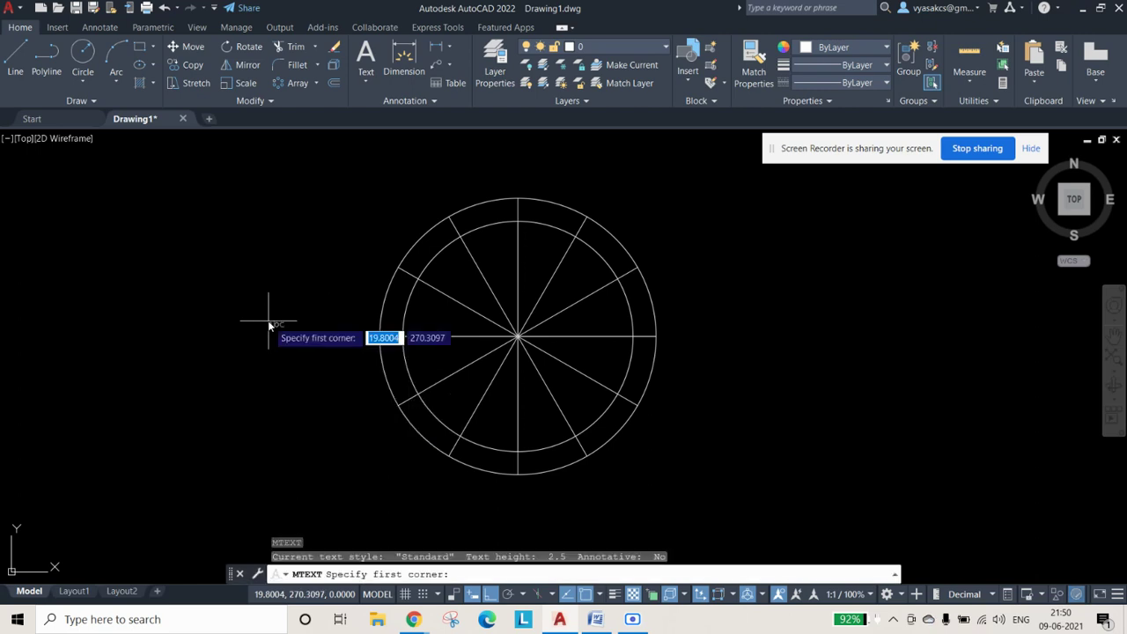
{"action": "left_click", "coordinate": [324, 326]}
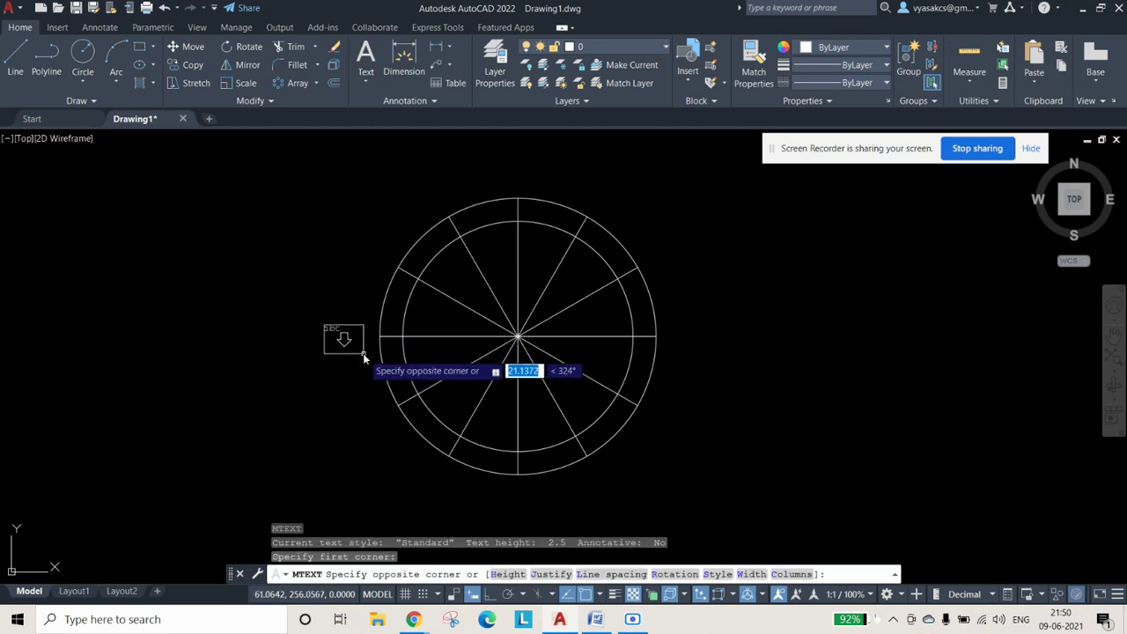
{"action": "left_click", "coordinate": [363, 355]}
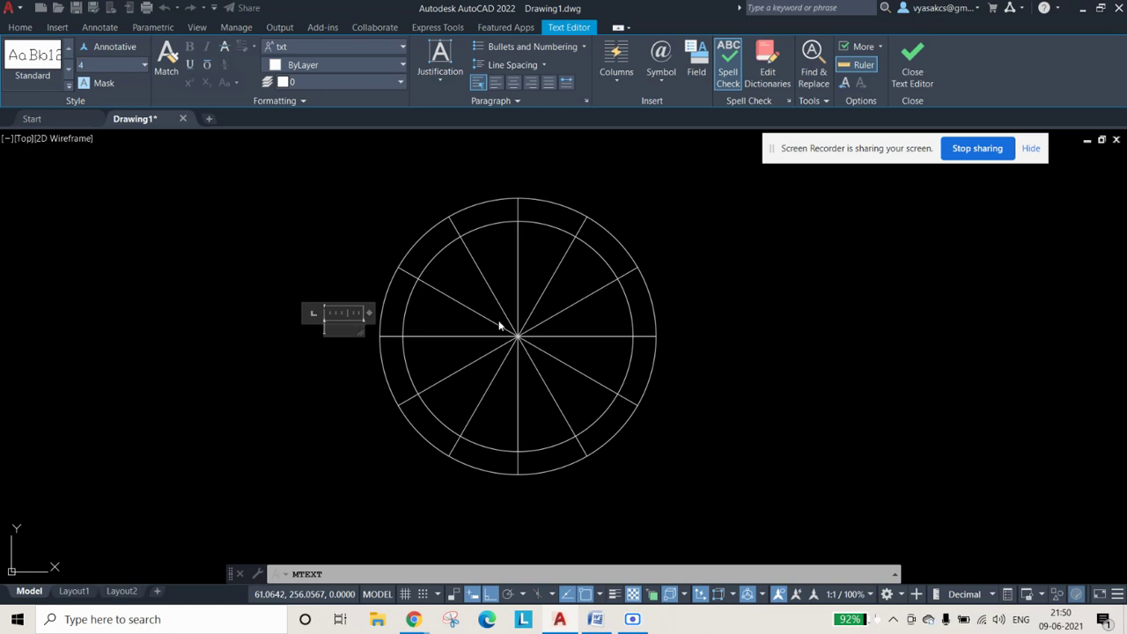
{"action": "key", "text": "Caps_Lock"}
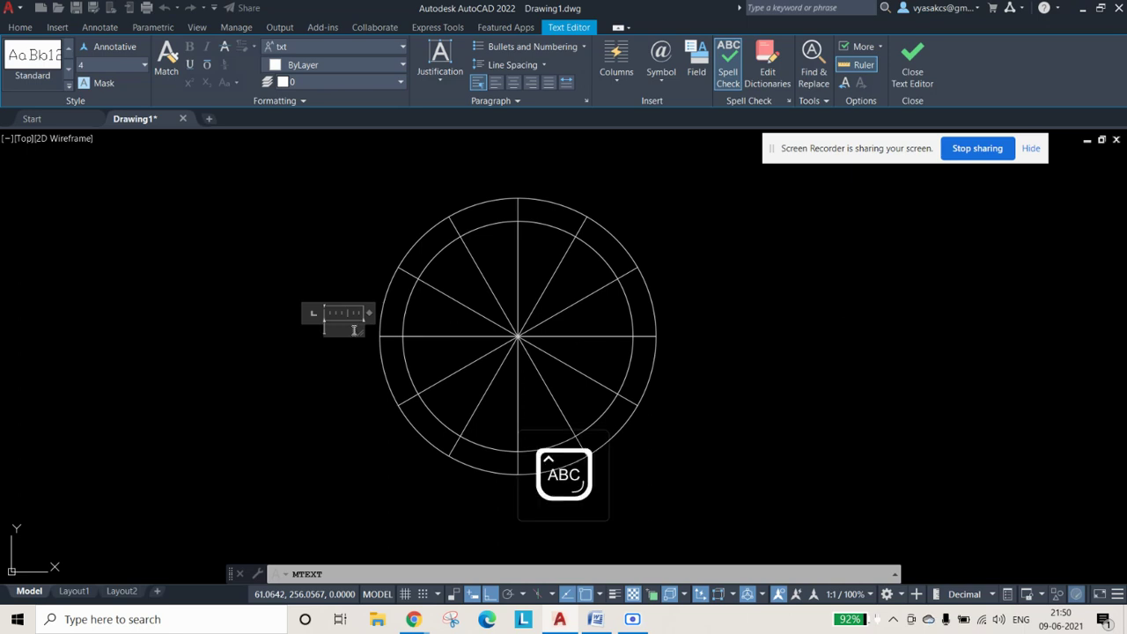
{"action": "key", "text": "alt+Tab"}
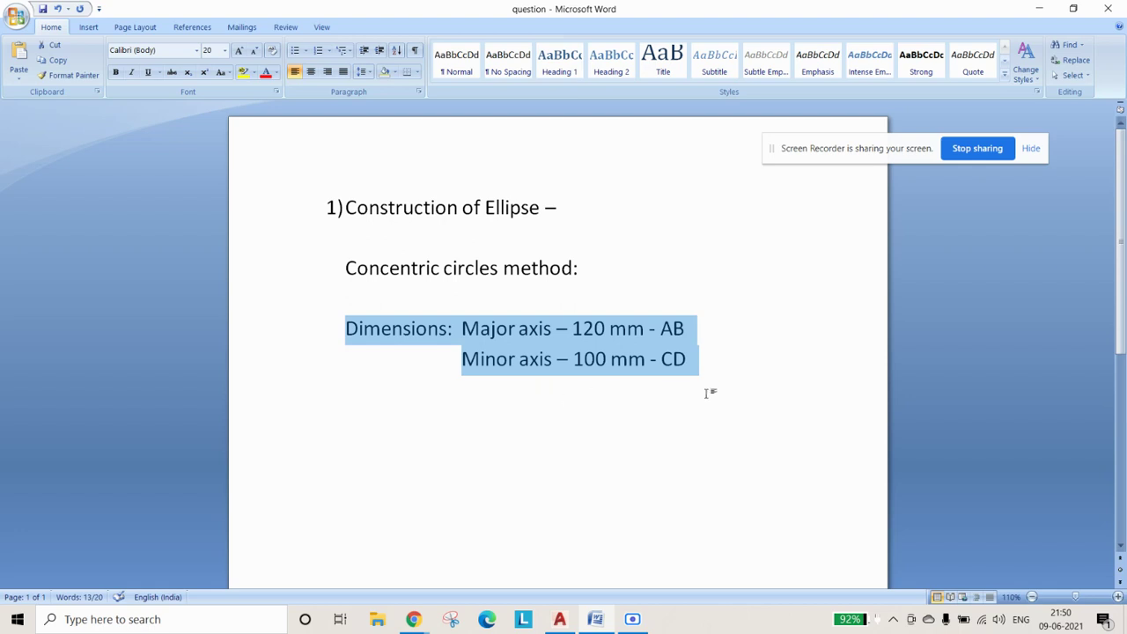
{"action": "left_click", "coordinate": [559, 620]}
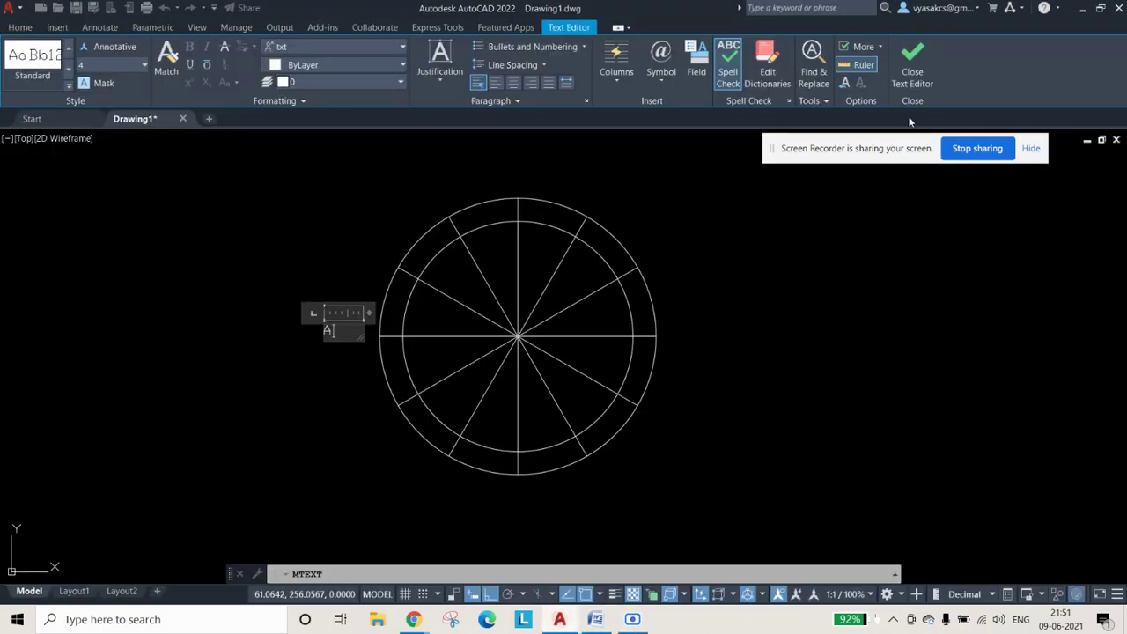
Step: Finish the A label and move it to the outer circle's left edge
{"action": "left_click", "coordinate": [912, 66]}
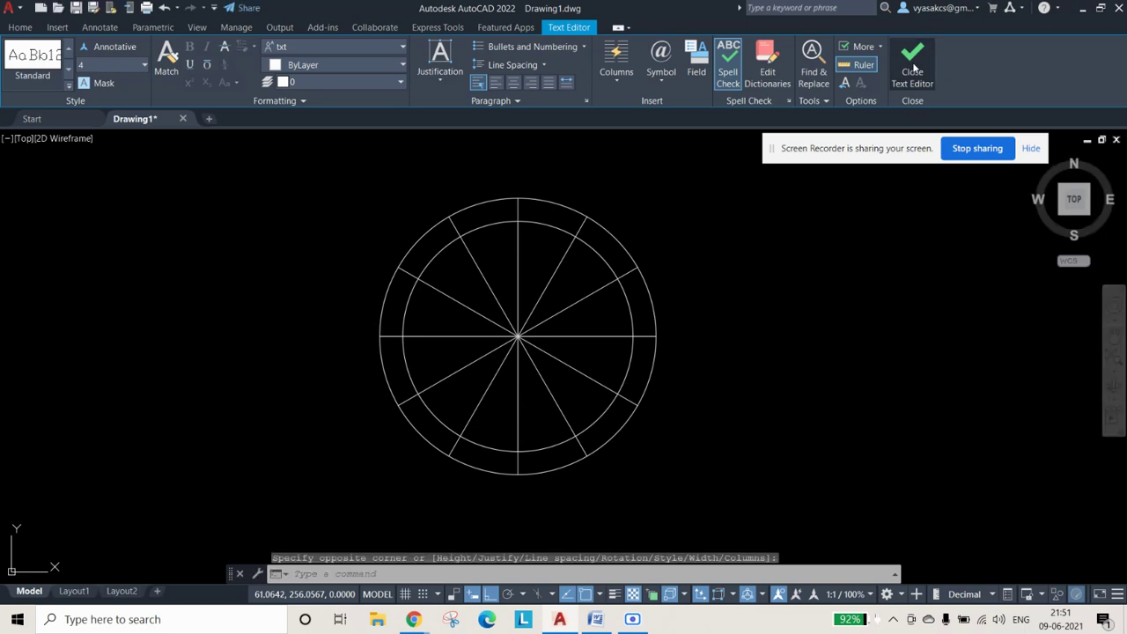
{"action": "key", "text": "Escape"}
{"action": "left_click", "coordinate": [326, 327]}
{"action": "left_click", "coordinate": [324, 327]}
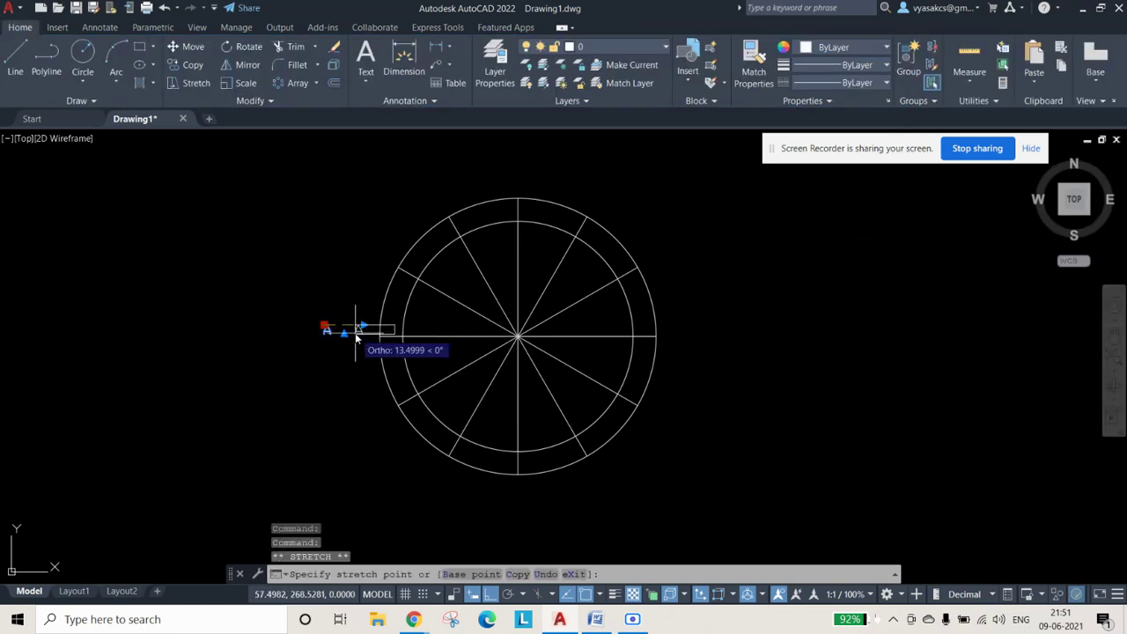
{"action": "left_click", "coordinate": [360, 332]}
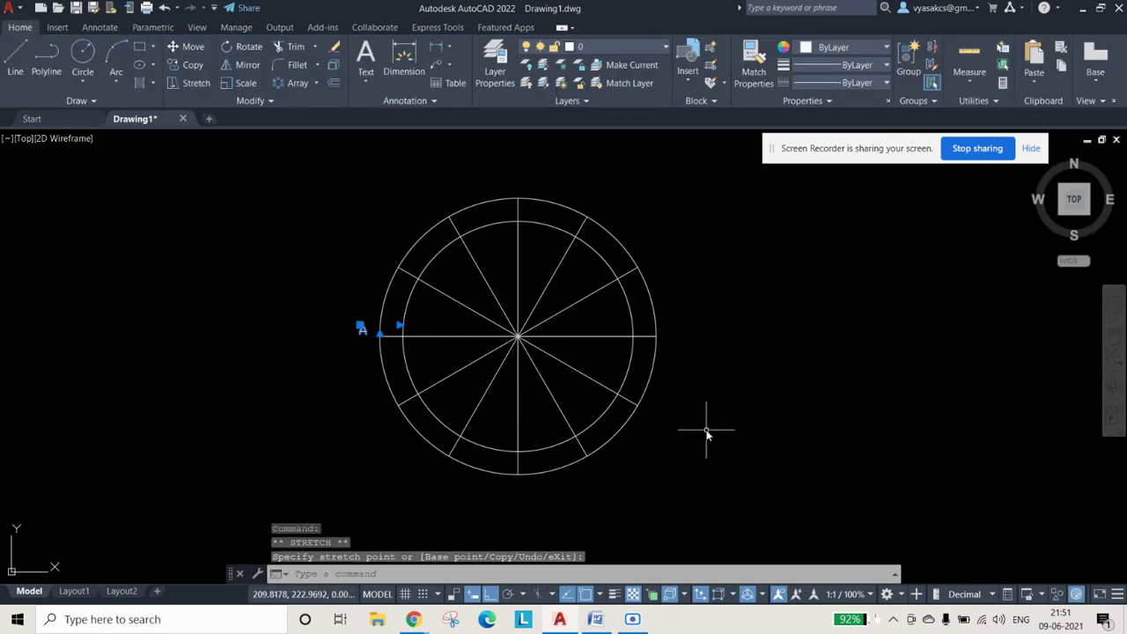
{"action": "key", "text": "Escape"}
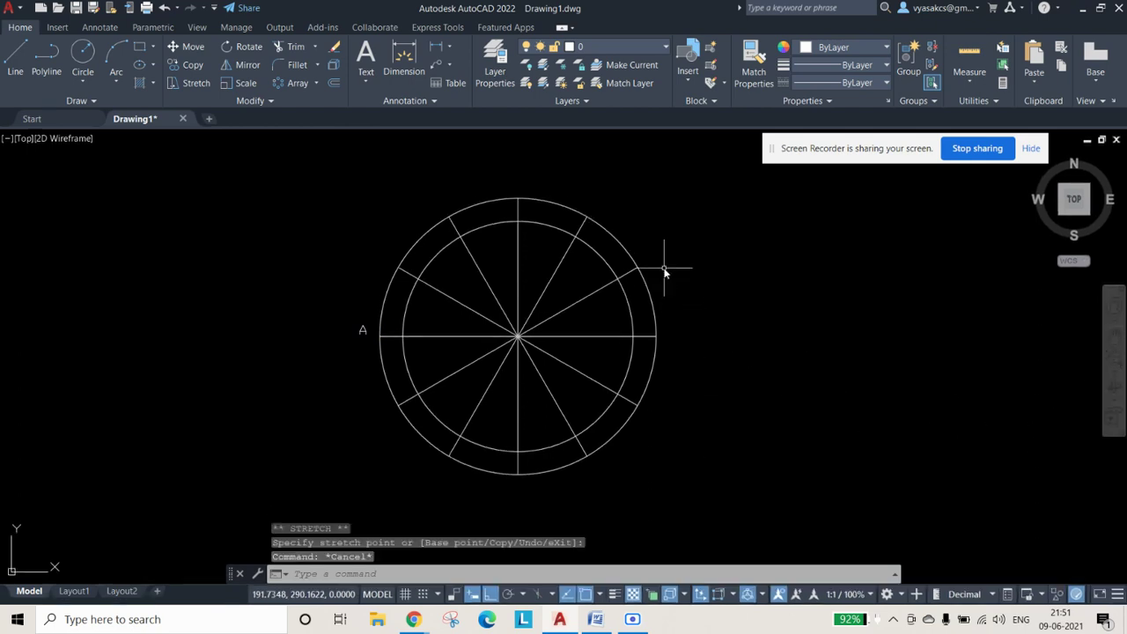
Step: Copy the A label to the diameter's right end and change it to B
{"action": "left_click", "coordinate": [365, 336]}
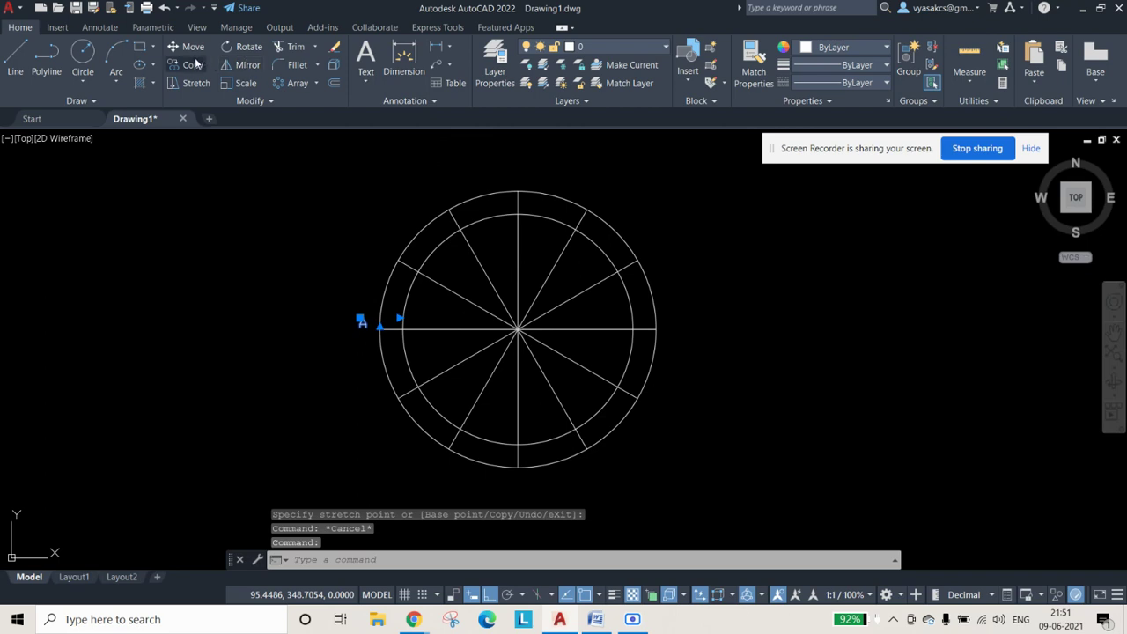
{"action": "left_click", "coordinate": [194, 64]}
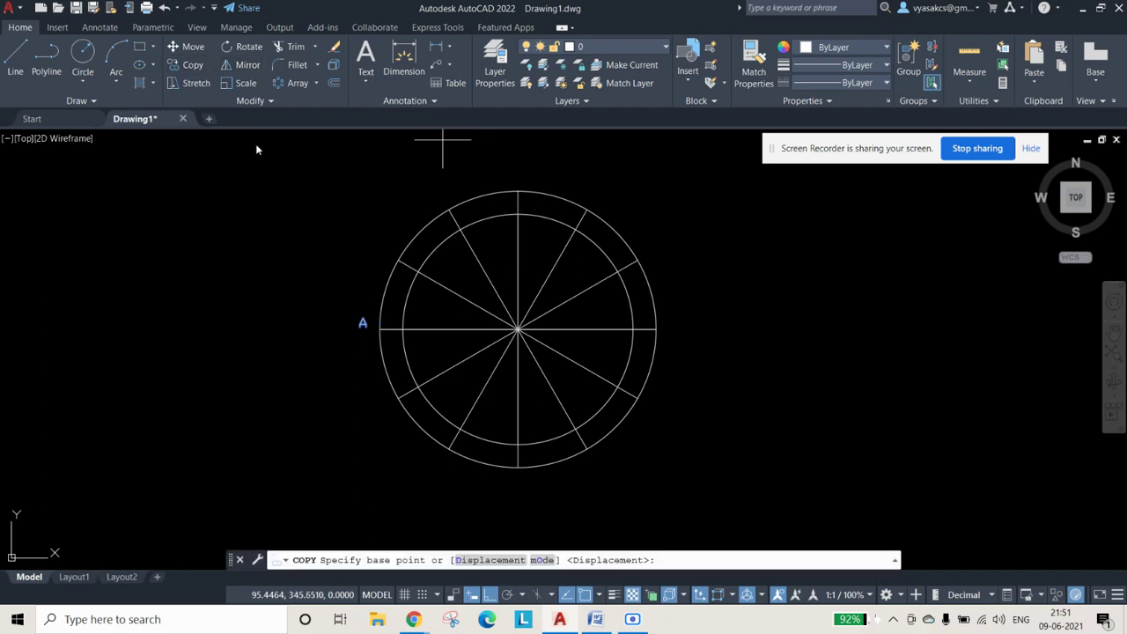
{"action": "left_click", "coordinate": [362, 326]}
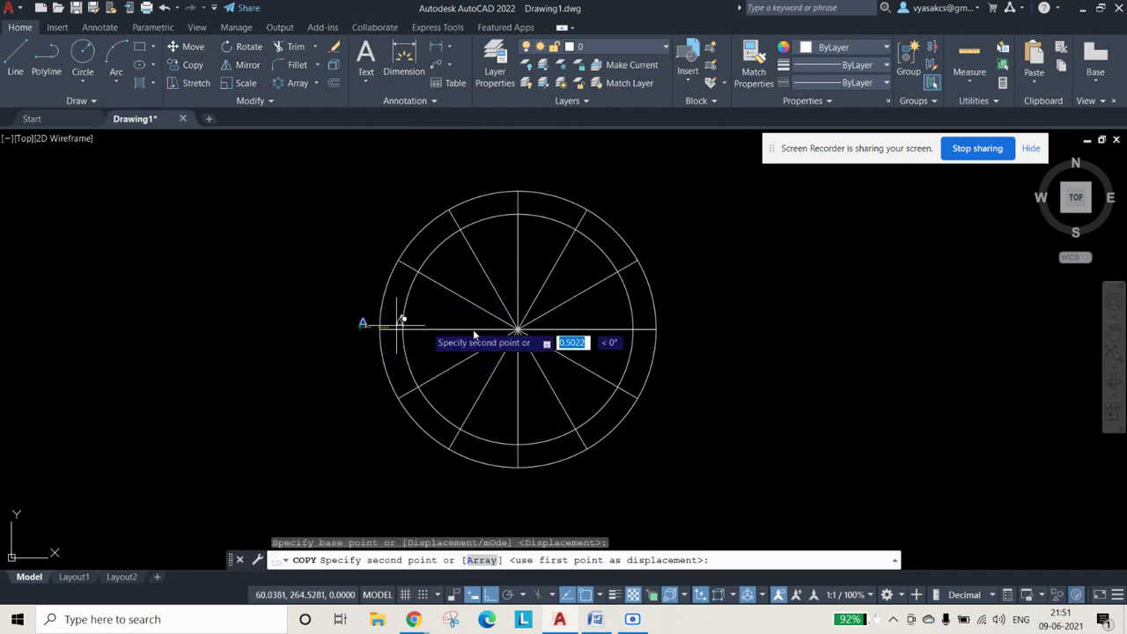
{"action": "left_click", "coordinate": [667, 335]}
{"action": "key", "text": "Escape"}
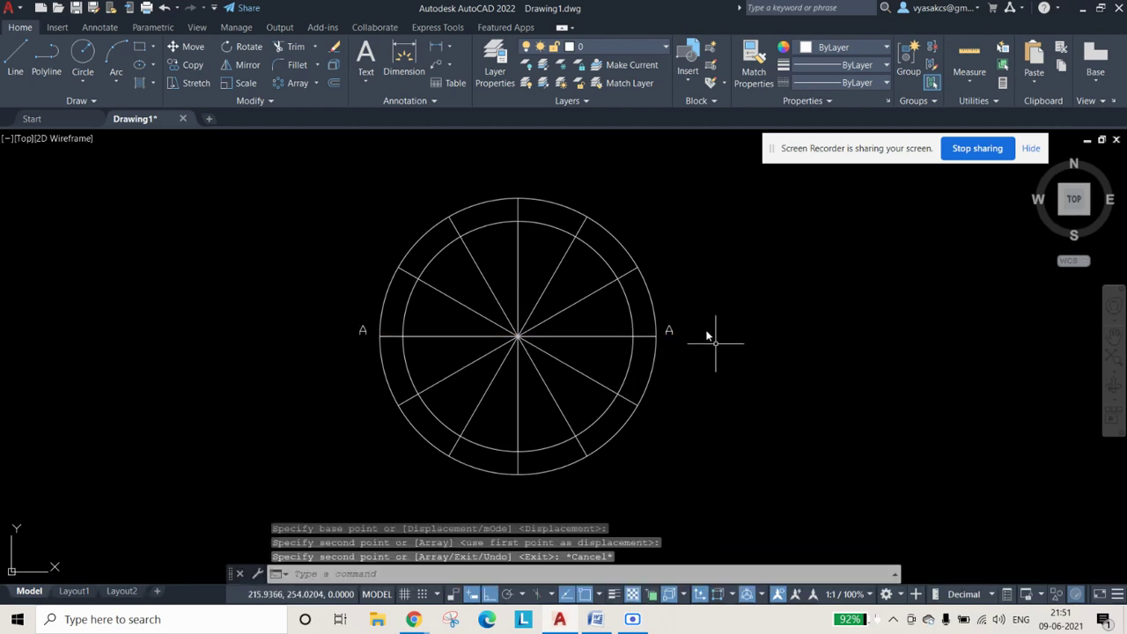
{"action": "double_click", "coordinate": [667, 329]}
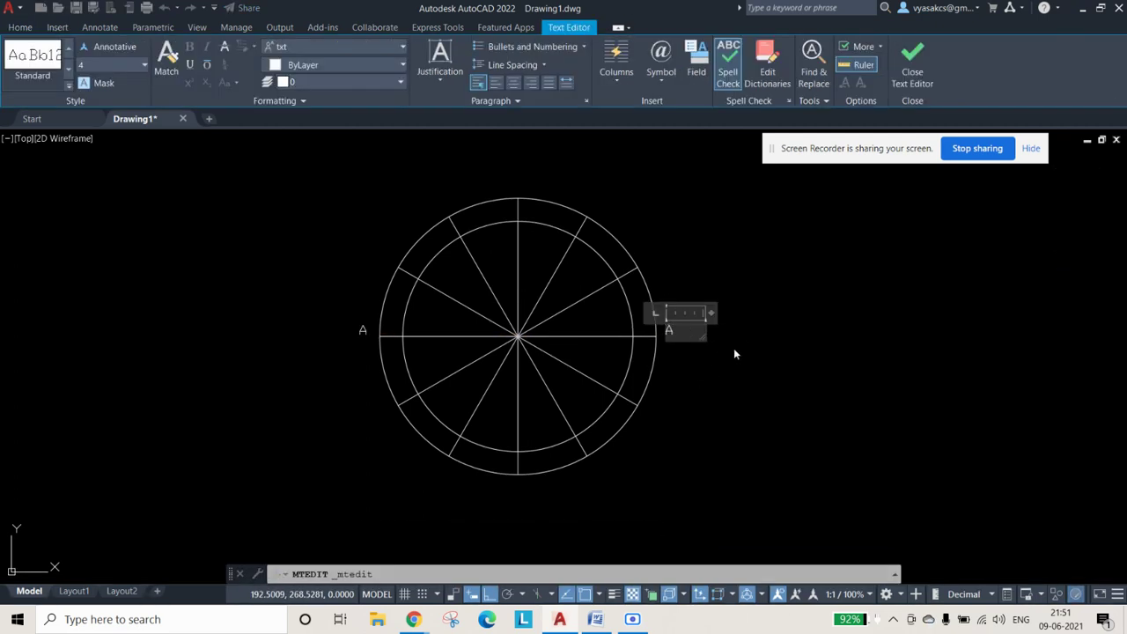
{"action": "type", "text": "B"}
{"action": "left_click", "coordinate": [912, 58]}
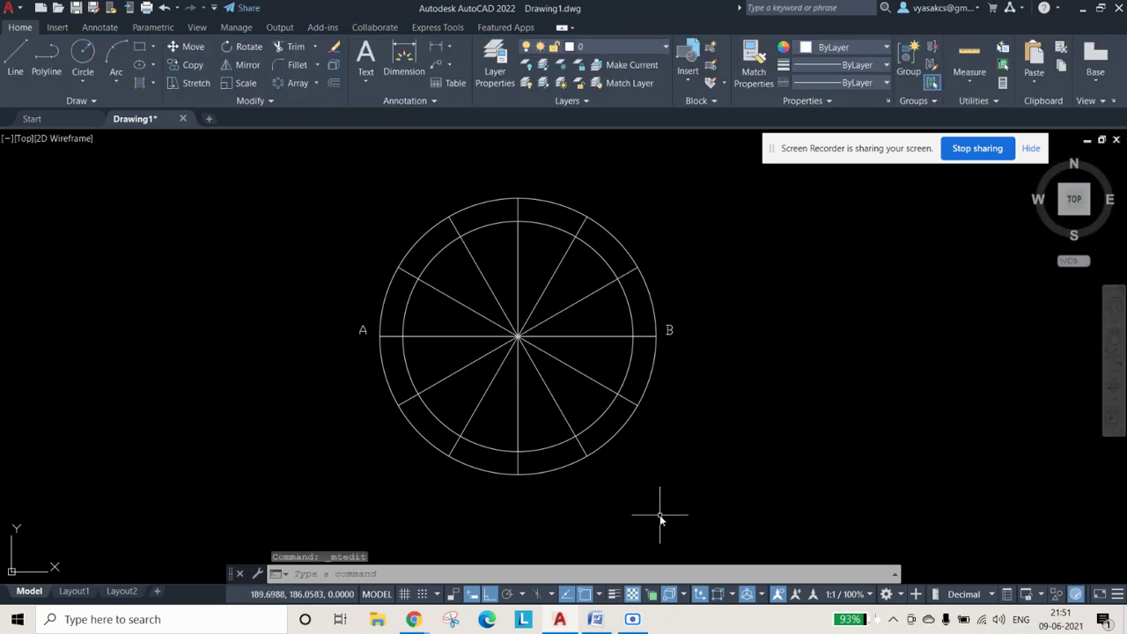
{"action": "left_click", "coordinate": [667, 333]}
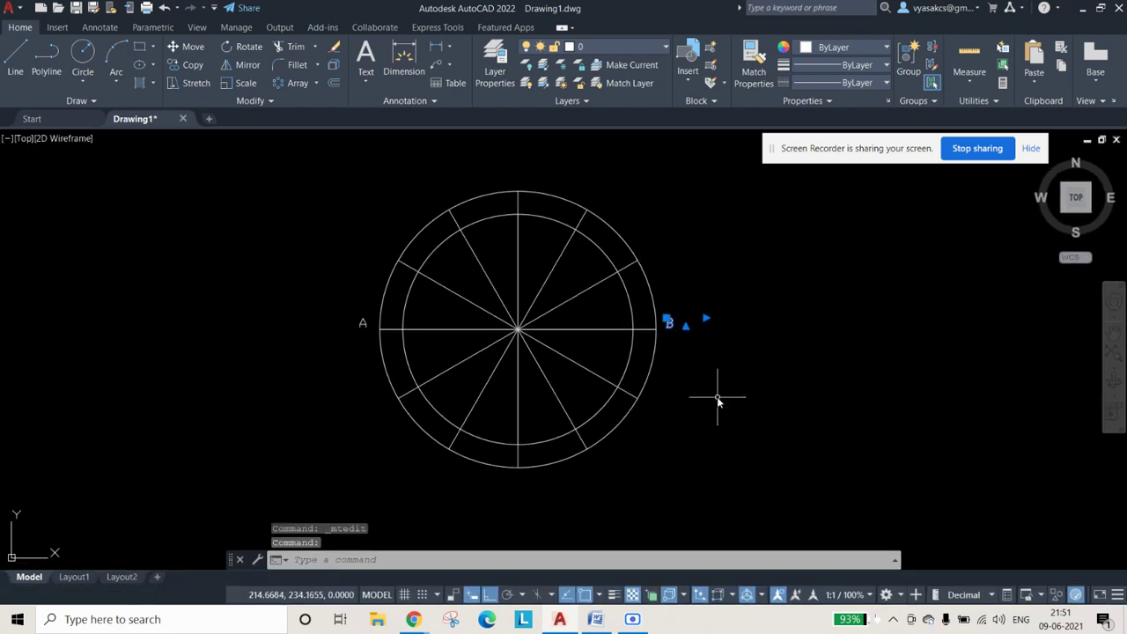
Step: Paste two copies of the B label above and below the circles
{"action": "key", "text": "ctrl+c"}
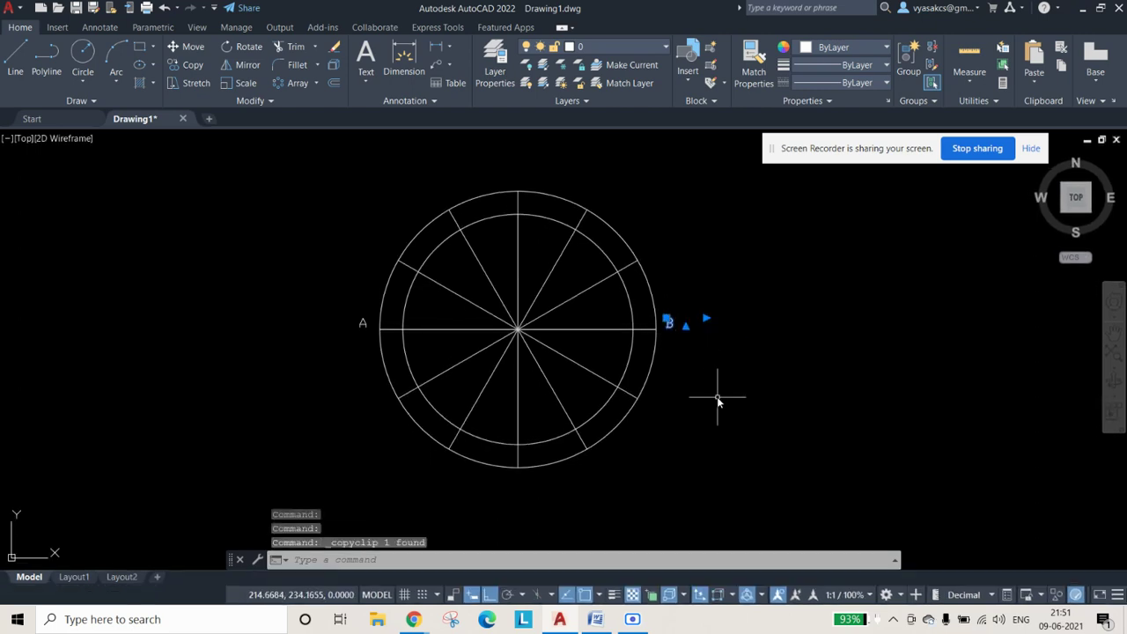
{"action": "key", "text": "ctrl+v"}
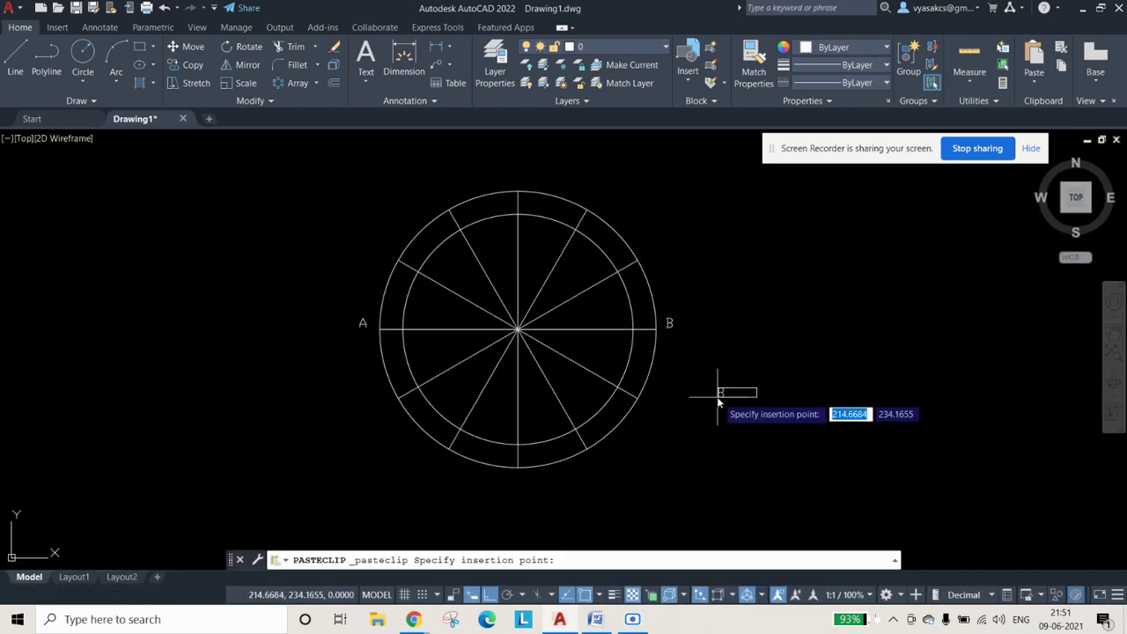
{"action": "left_click", "coordinate": [515, 180]}
{"action": "key", "text": "ctrl+c"}
{"action": "key", "text": "ctrl+v"}
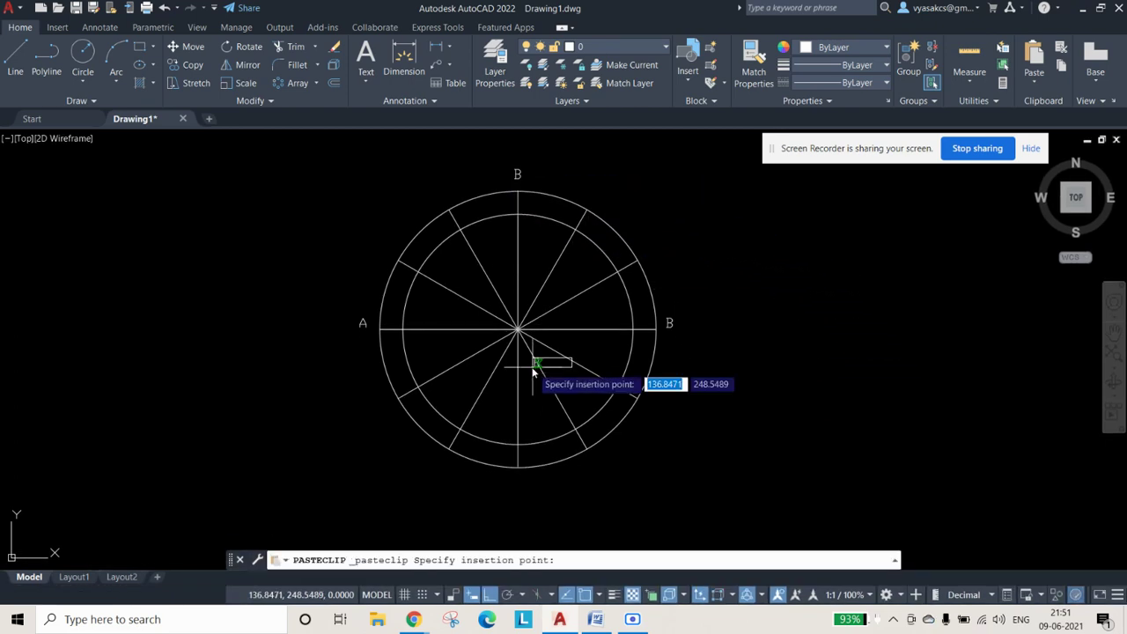
{"action": "left_click", "coordinate": [515, 497]}
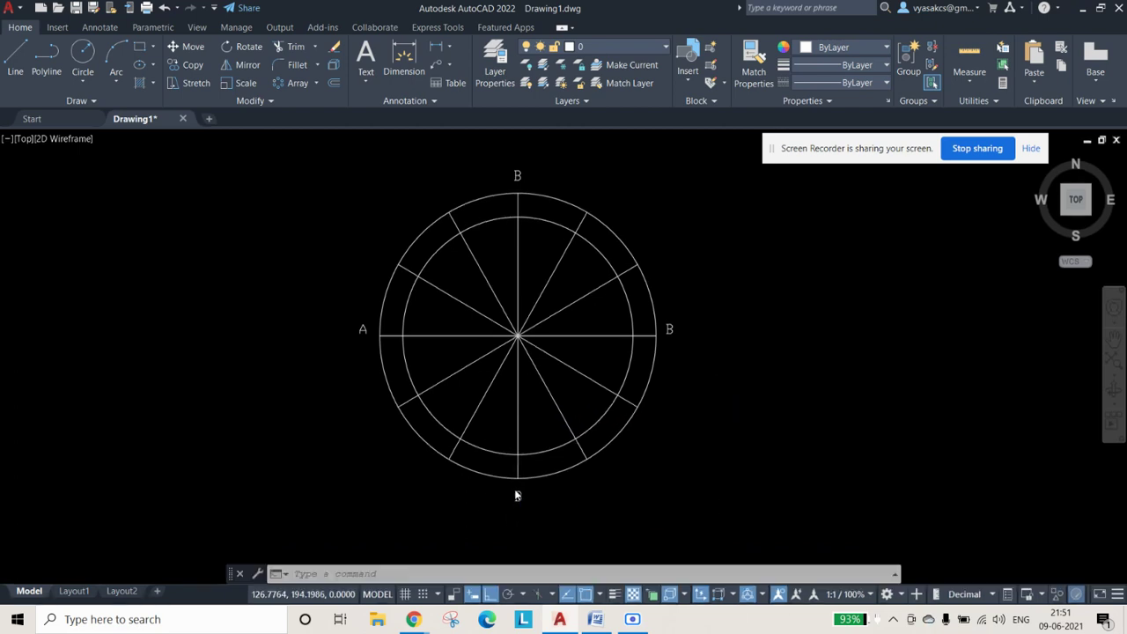
Step: Change the top copy to C and the bottom copy to D
{"action": "left_click", "coordinate": [518, 179]}
{"action": "double_click", "coordinate": [518, 179]}
{"action": "type", "text": "C"}
{"action": "left_click", "coordinate": [555, 465]}
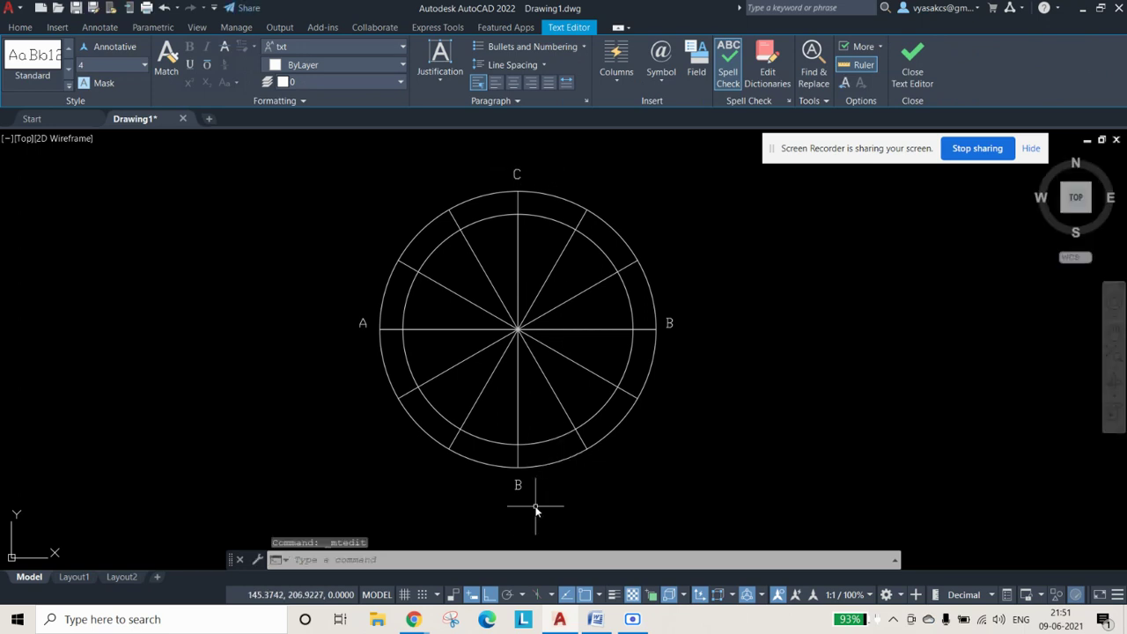
{"action": "double_click", "coordinate": [518, 485]}
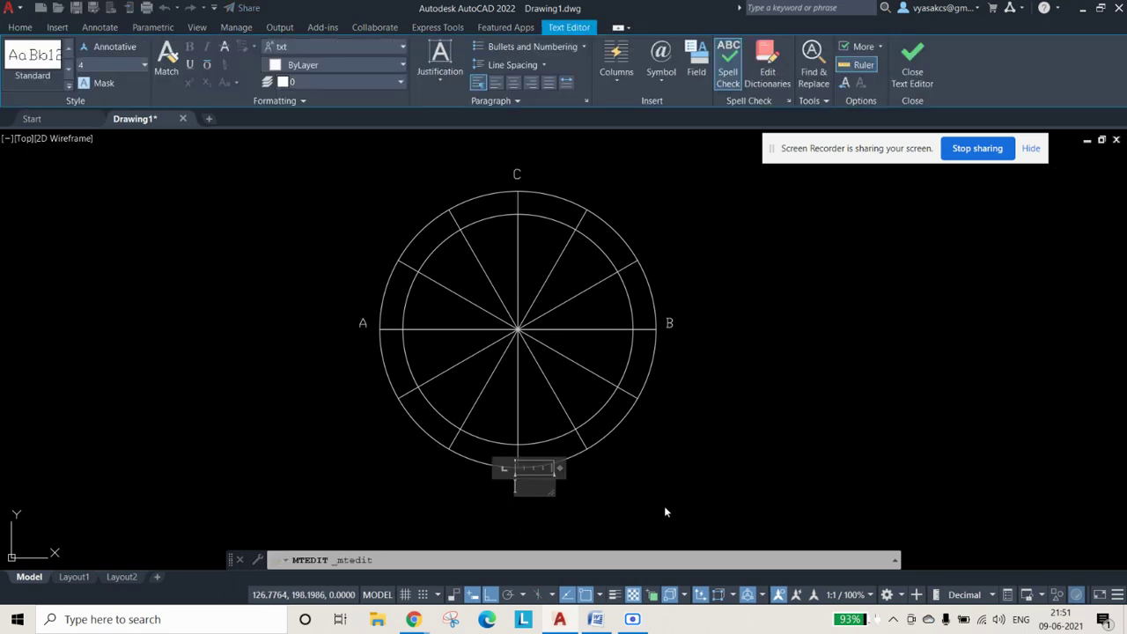
{"action": "type", "text": "D"}
{"action": "left_click", "coordinate": [682, 474]}
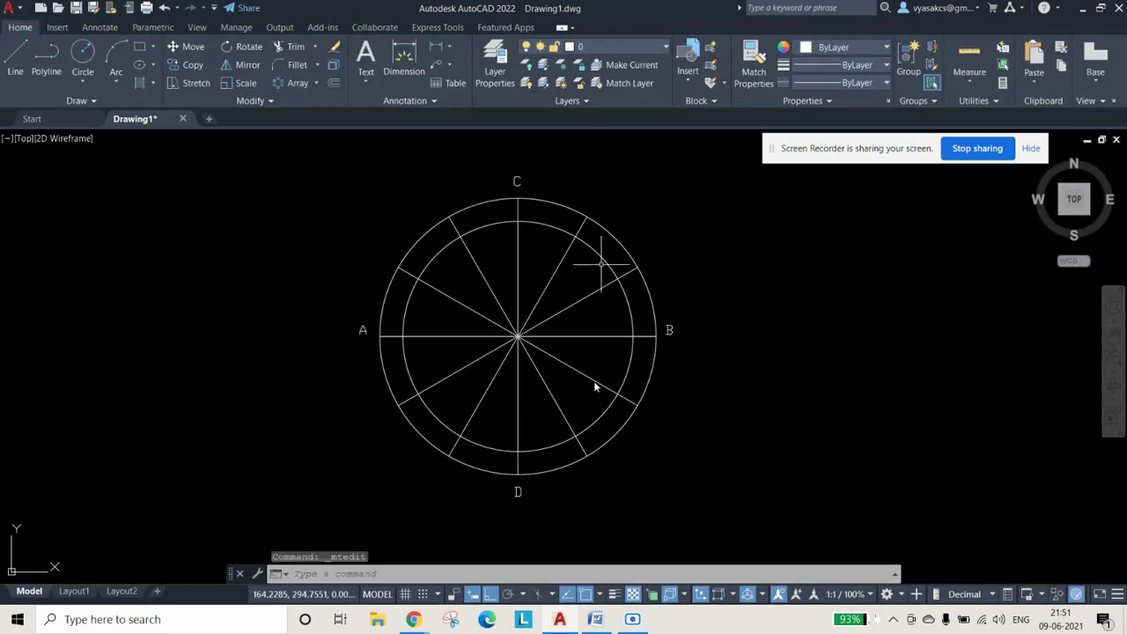
Step: Move the C and D labels just inside the outer circle
{"action": "left_click", "coordinate": [516, 180]}
{"action": "left_click", "coordinate": [516, 173]}
{"action": "left_click", "coordinate": [508, 230]}
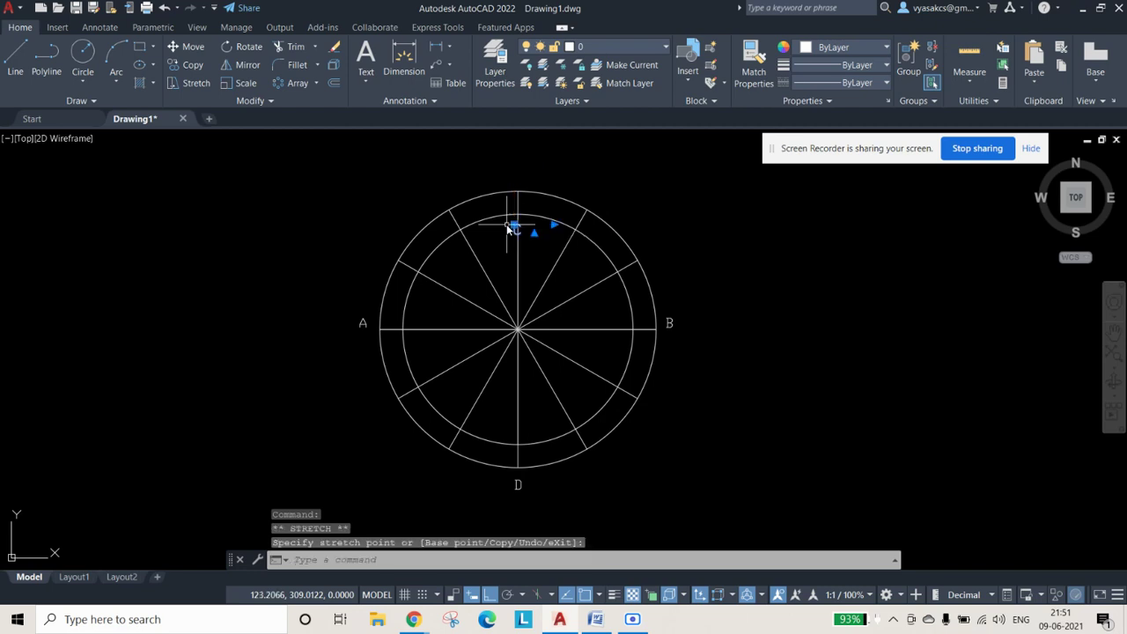
{"action": "left_click", "coordinate": [517, 488]}
{"action": "left_click", "coordinate": [516, 485]}
{"action": "left_click", "coordinate": [517, 487]}
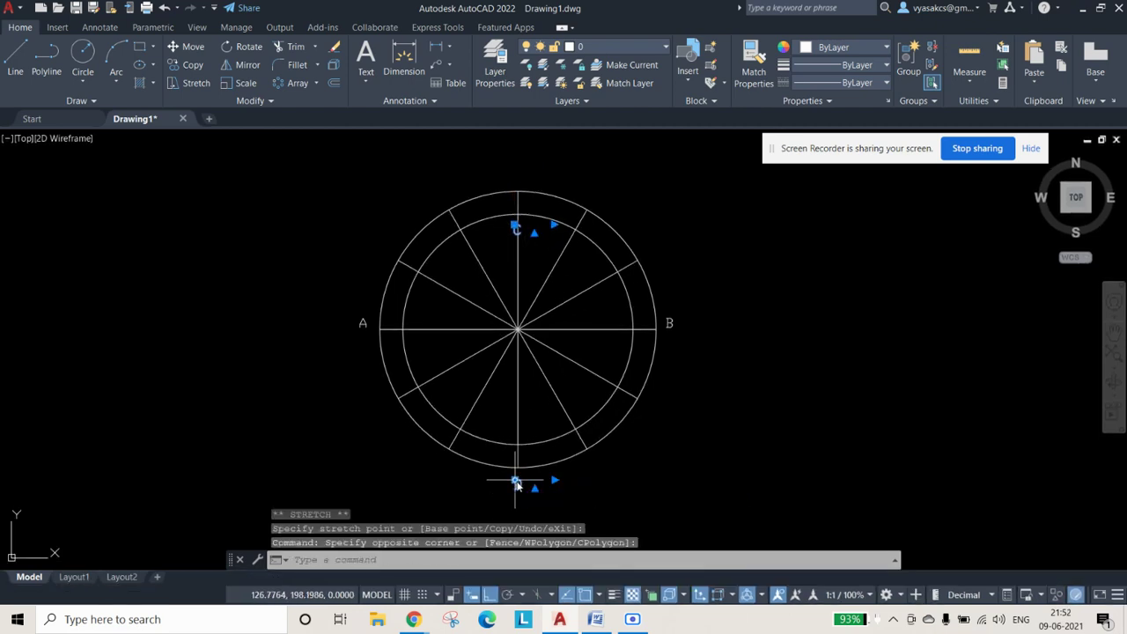
{"action": "key", "text": "Escape"}
{"action": "key", "text": "Escape"}
{"action": "left_click", "coordinate": [517, 489]}
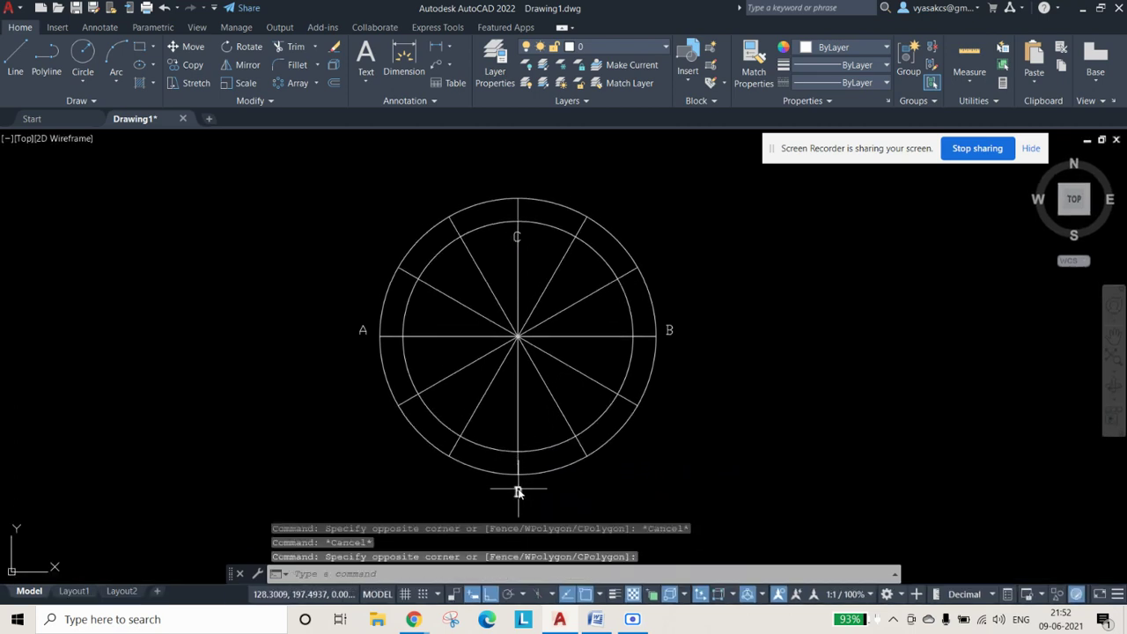
{"action": "left_click", "coordinate": [517, 490]}
{"action": "left_click", "coordinate": [517, 489]}
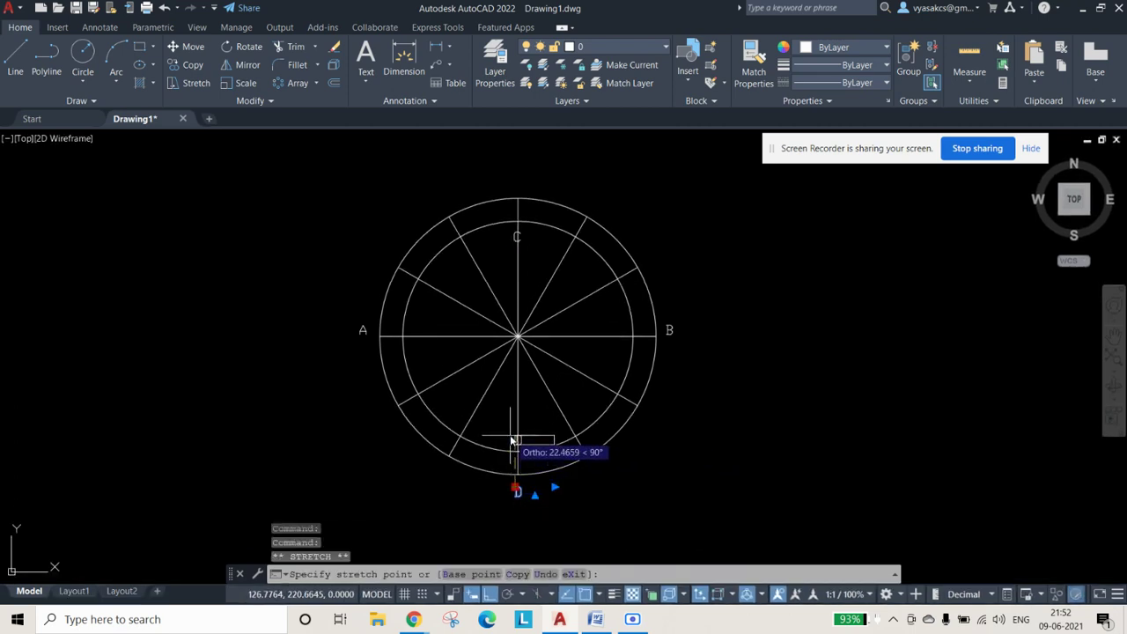
{"action": "left_click", "coordinate": [511, 439]}
{"action": "key", "text": "Escape"}
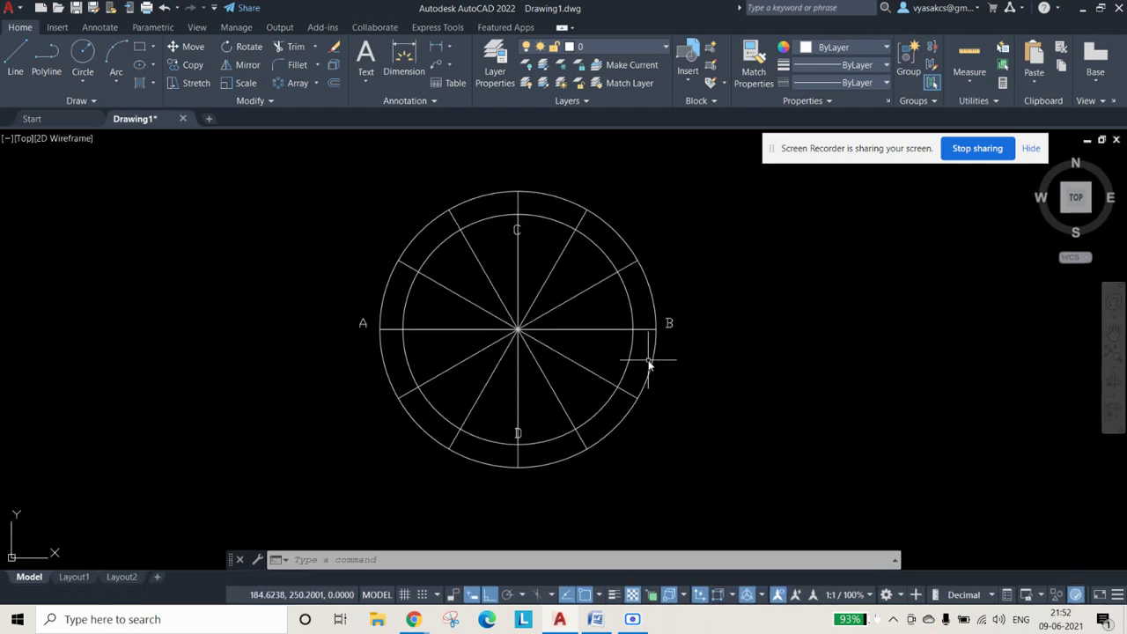
Step: Paste a copy of B at the outer circle's first radial point and change it to 1
{"action": "key", "text": "ctrl+c"}
{"action": "left_click", "coordinate": [669, 323]}
{"action": "key", "text": "Return"}
{"action": "key", "text": "ctrl+v"}
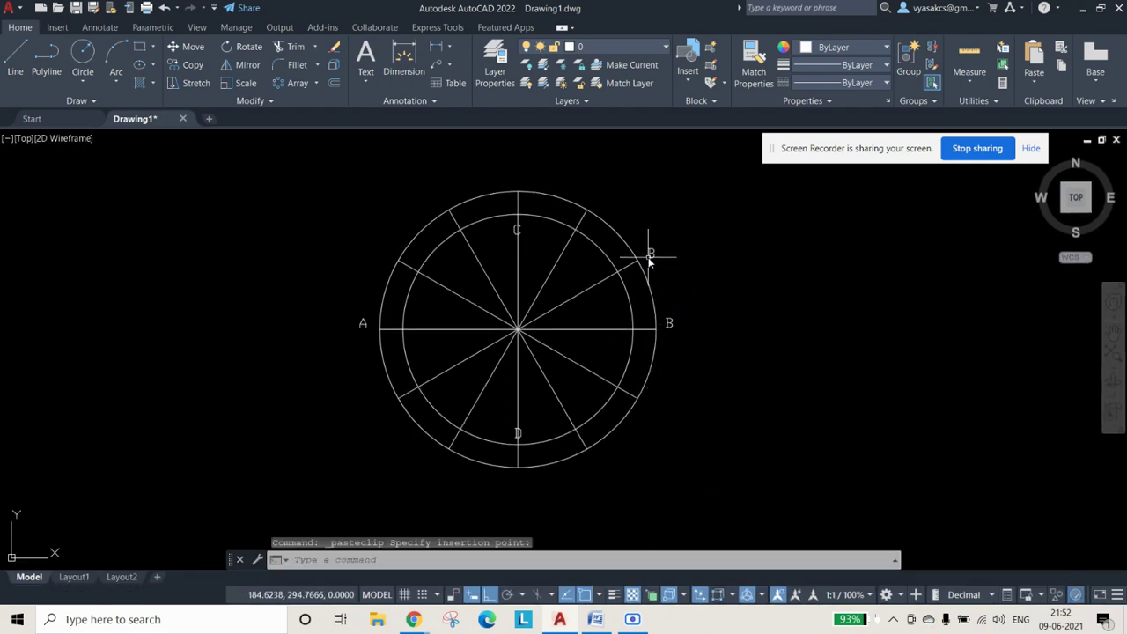
{"action": "left_click", "coordinate": [649, 254]}
{"action": "double_click", "coordinate": [651, 254]}
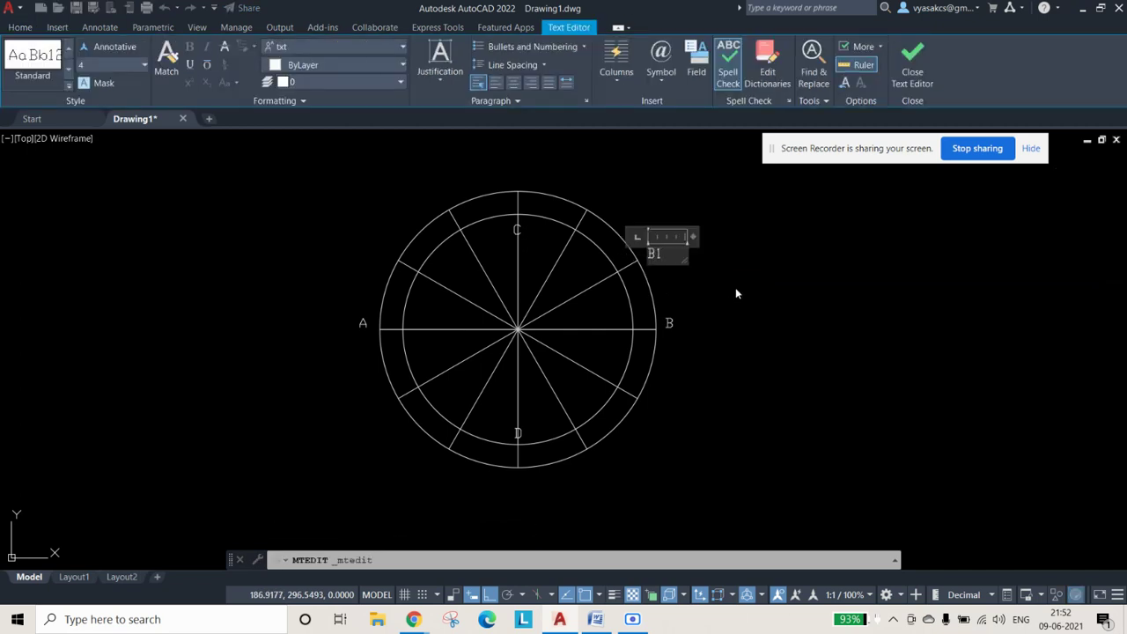
{"action": "key", "text": "Left"}
{"action": "key", "text": "BackSpace"}
{"action": "left_click", "coordinate": [736, 293]}
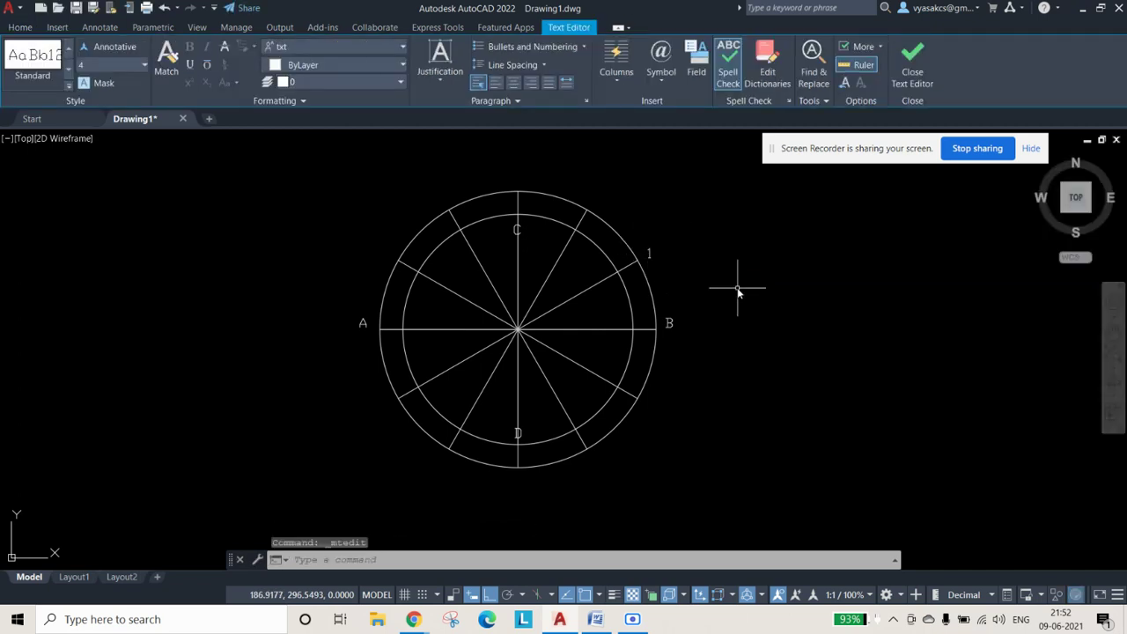
Step: Paste a copy of 1 at the inner circle on the same line and change it to 1'
{"action": "left_click", "coordinate": [650, 260]}
{"action": "key", "text": "ctrl+c"}
{"action": "key", "text": "ctrl+v"}
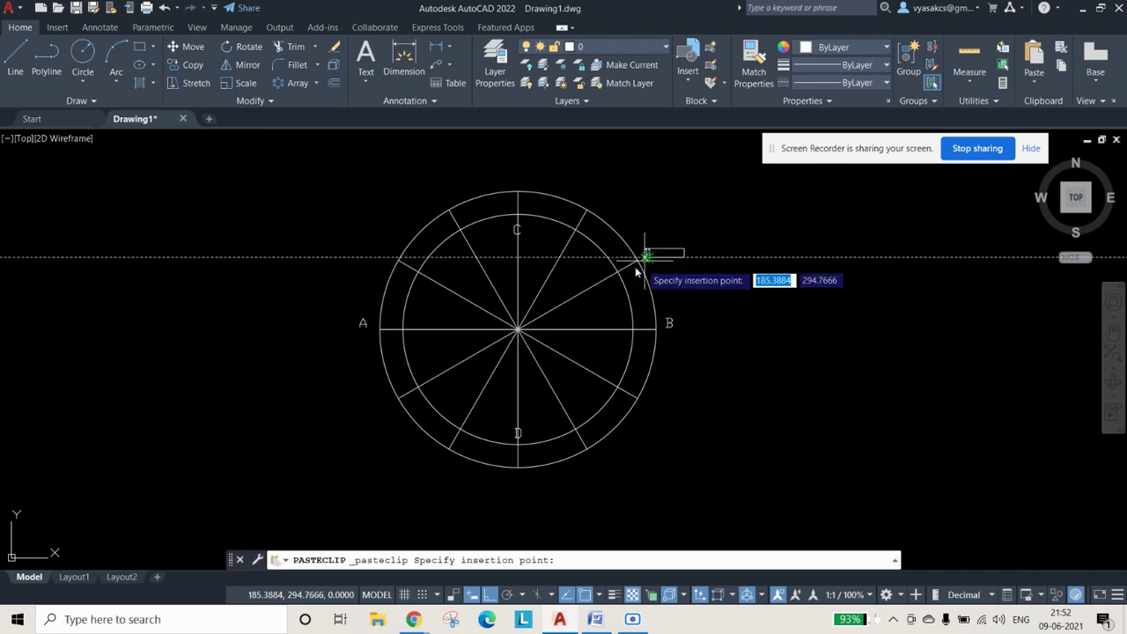
{"action": "left_click", "coordinate": [610, 300]}
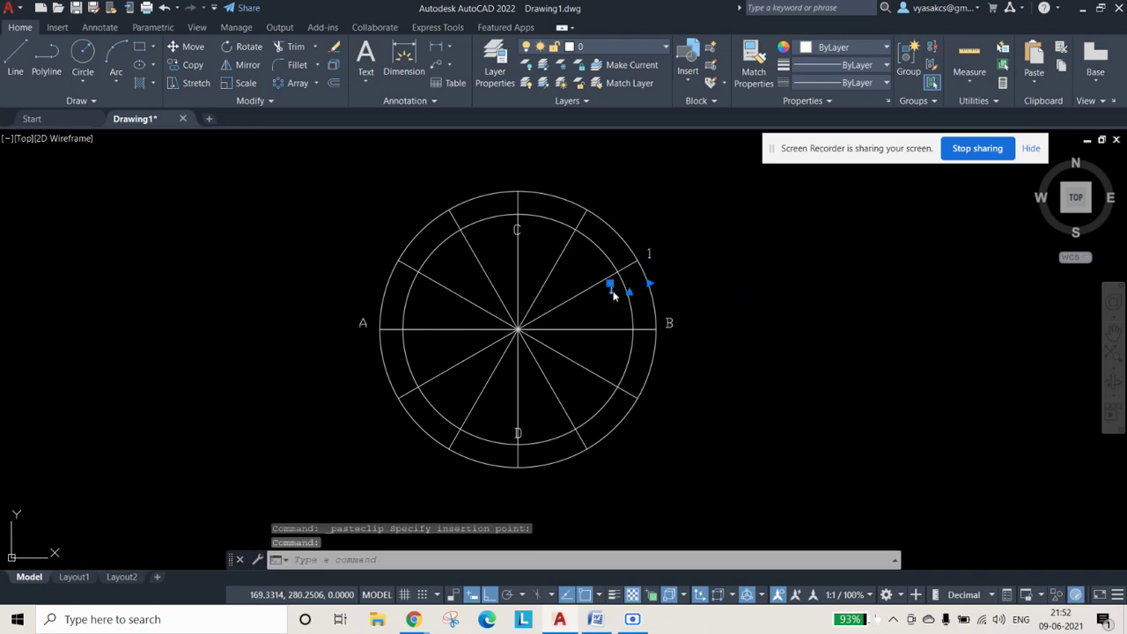
{"action": "double_click", "coordinate": [612, 287]}
{"action": "type", "text": "'"}
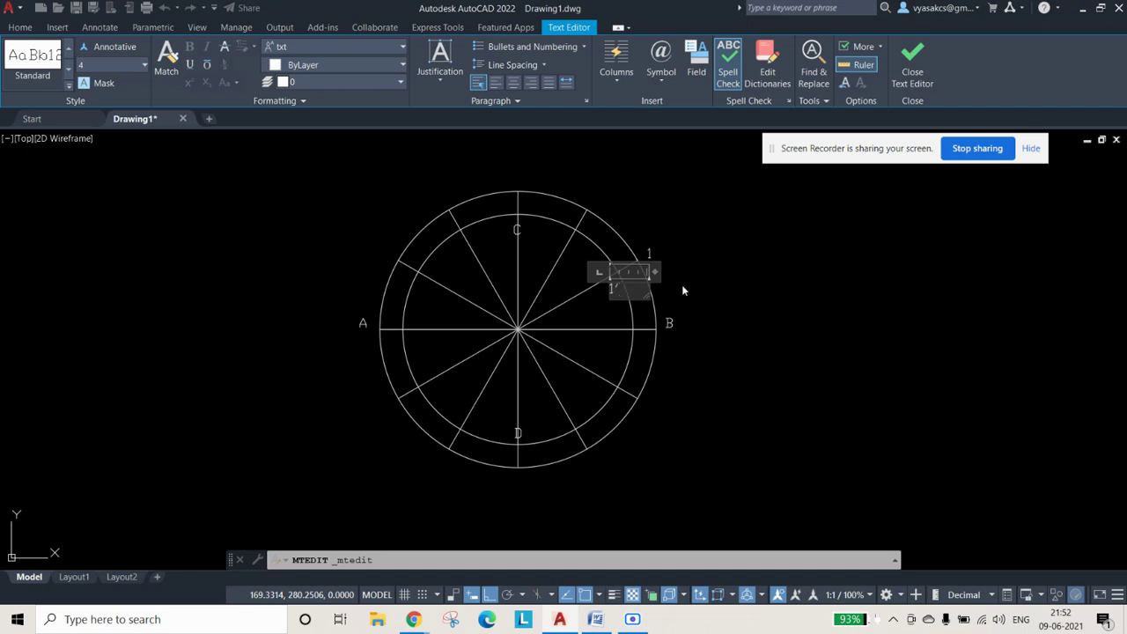
{"action": "left_click", "coordinate": [685, 284]}
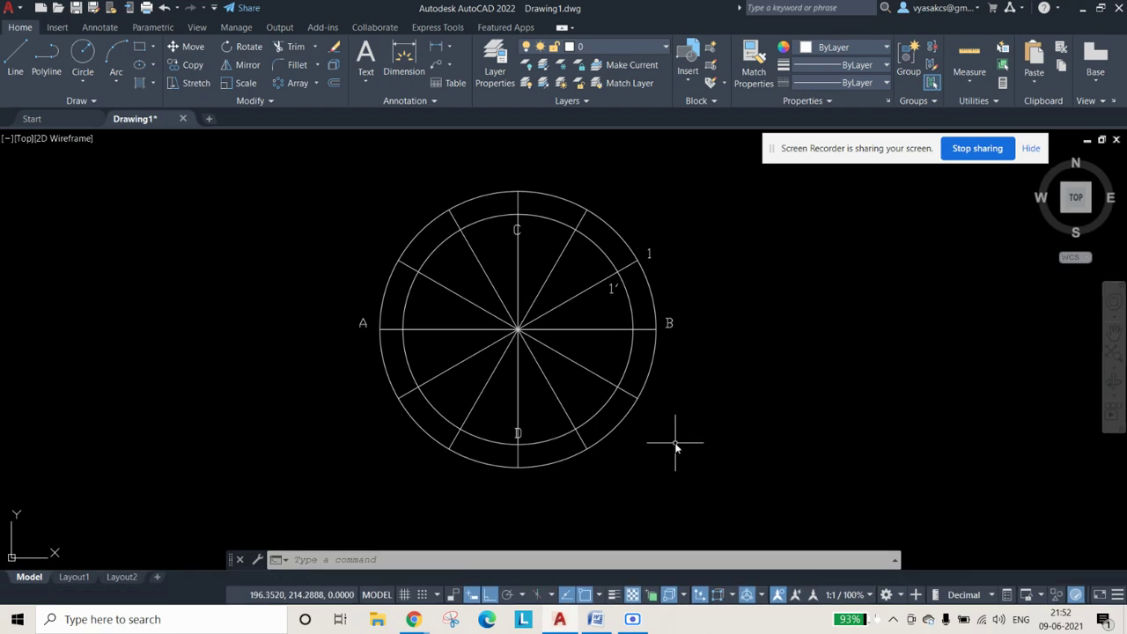
Step: Copy the 1 label to the upper-right, top and upper-left outer-circle division points
{"action": "left_click", "coordinate": [648, 255]}
{"action": "key", "text": "ctrl+c"}
{"action": "key", "text": "ctrl+v"}
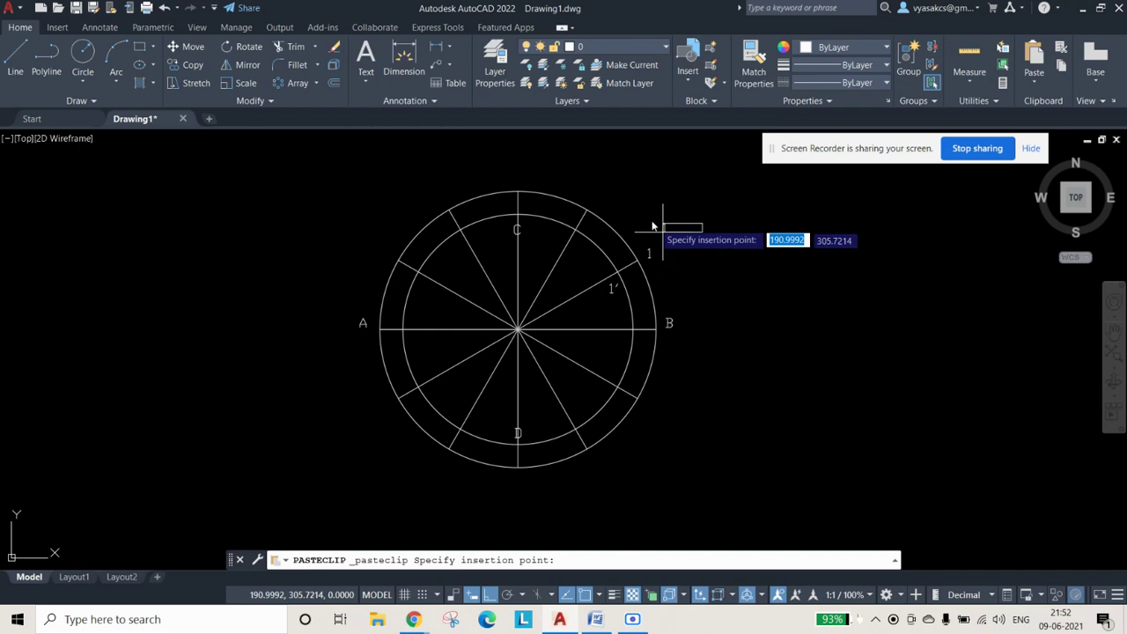
{"action": "left_click", "coordinate": [592, 199]}
{"action": "key", "text": "ctrl+c"}
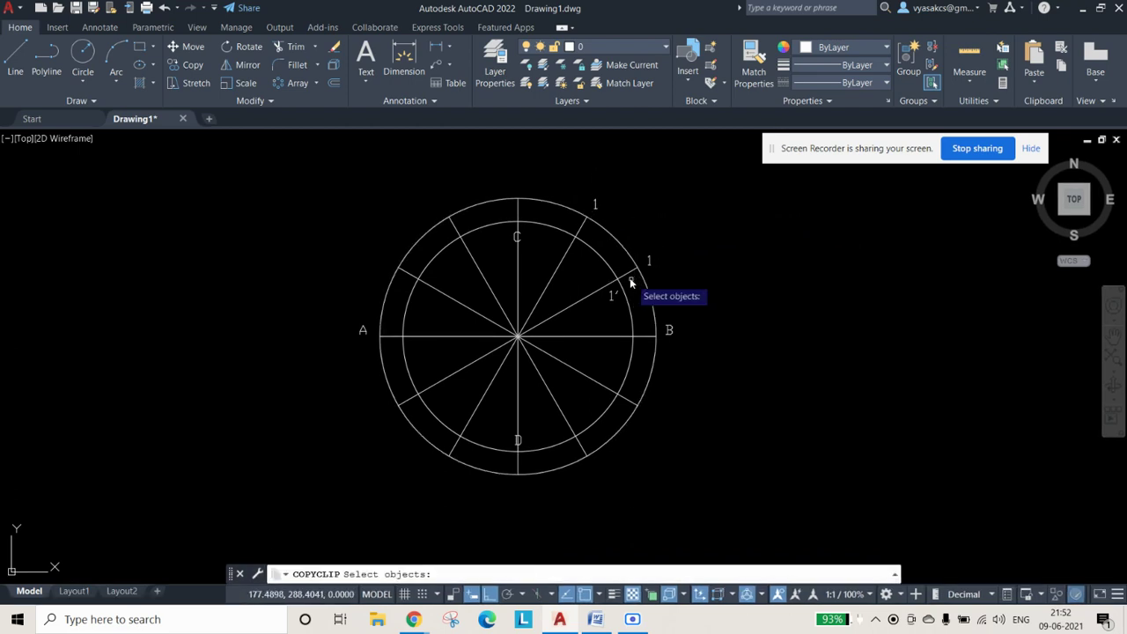
{"action": "left_click", "coordinate": [523, 192]}
{"action": "key", "text": "Return"}
{"action": "key", "text": "ctrl+v"}
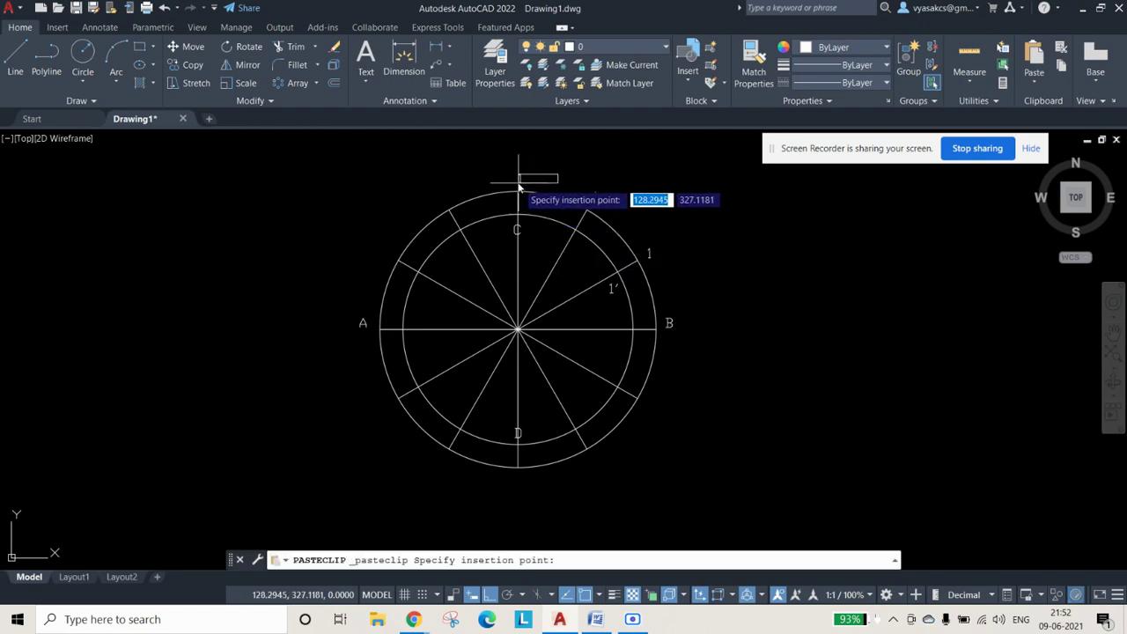
{"action": "left_click", "coordinate": [519, 177]}
{"action": "key", "text": "ctrl+v"}
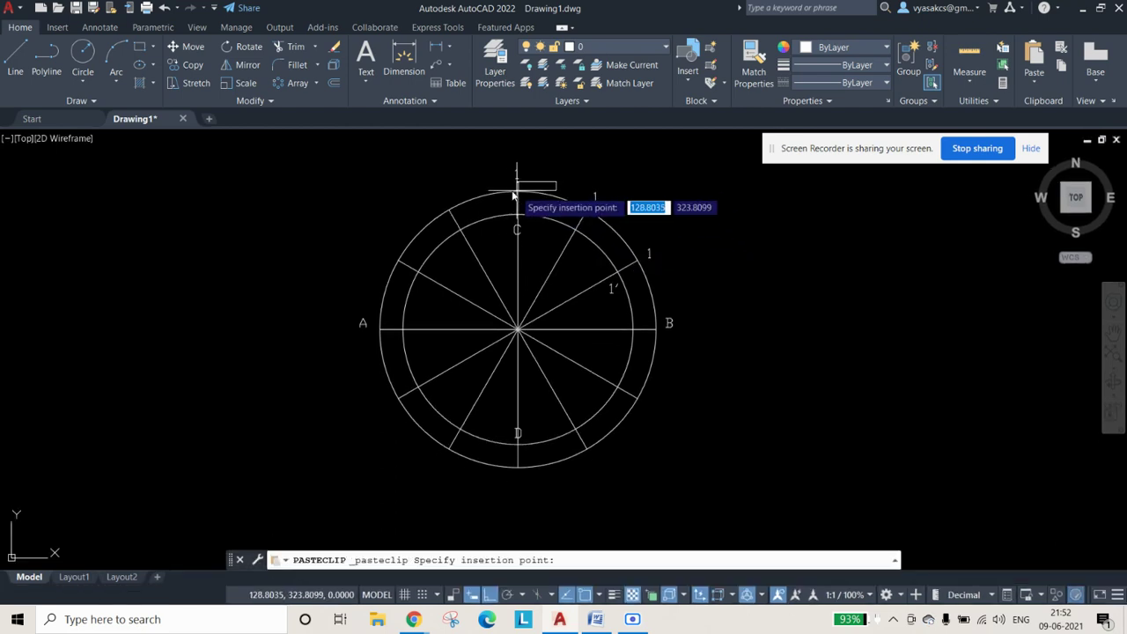
{"action": "left_click", "coordinate": [446, 201]}
Step: Paste 1 labels down the left side, past point A, to the bottom of the outer circle
{"action": "key", "text": "ctrl+c"}
{"action": "left_click", "coordinate": [442, 197]}
{"action": "key", "text": "Return"}
{"action": "key", "text": "ctrl+v"}
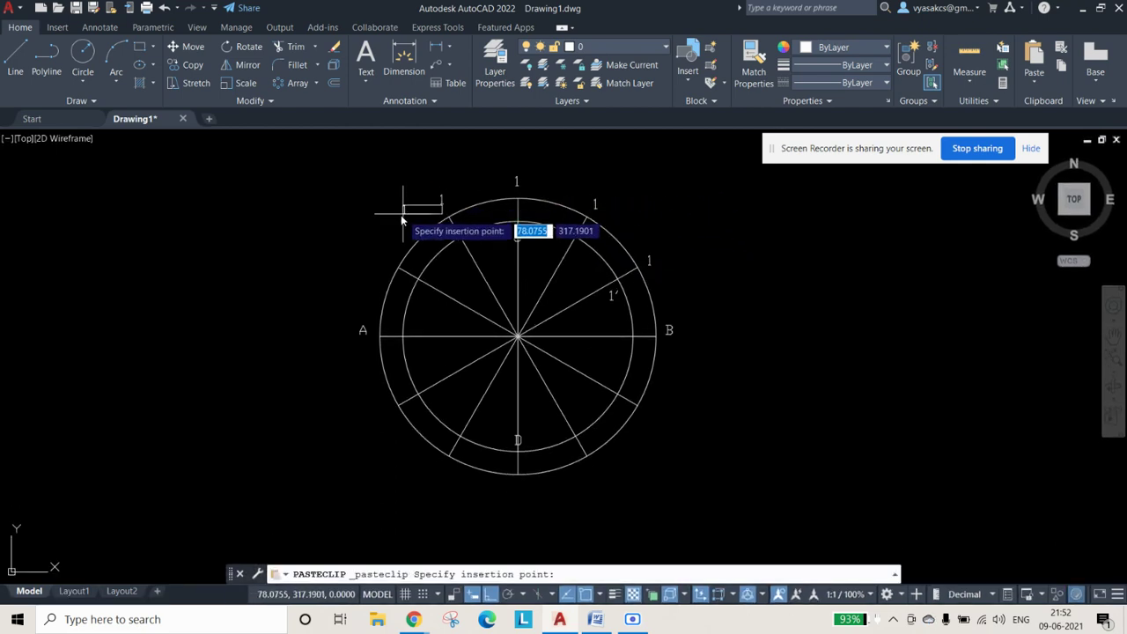
{"action": "left_click", "coordinate": [377, 260]}
{"action": "key", "text": "ctrl+v"}
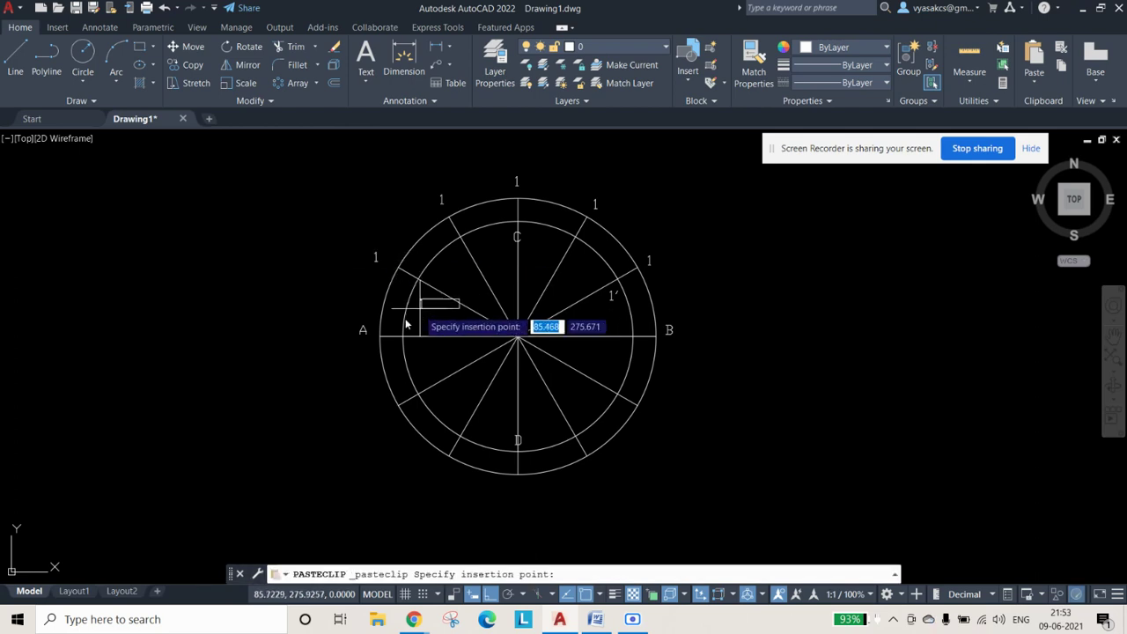
{"action": "left_click", "coordinate": [362, 350]}
{"action": "key", "text": "ctrl+v"}
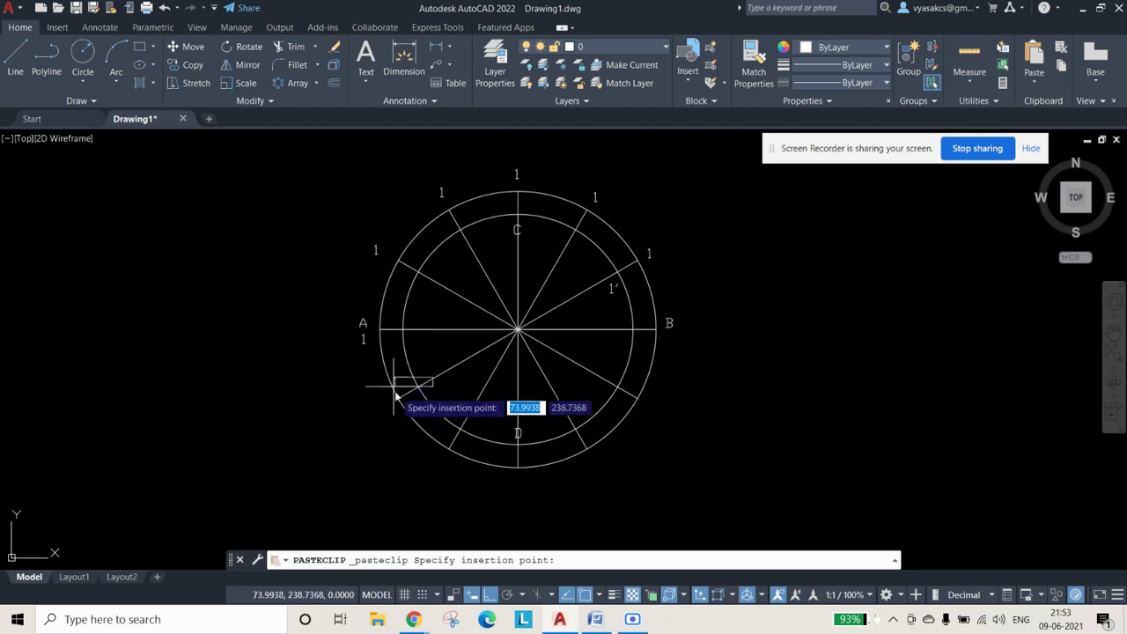
{"action": "left_click", "coordinate": [378, 404]}
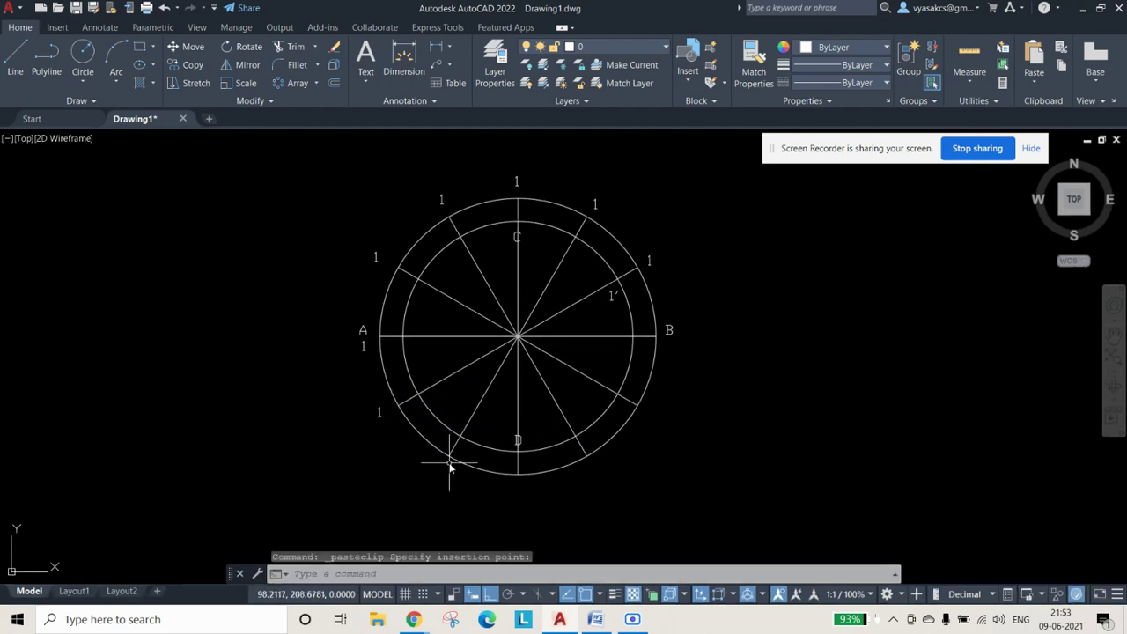
{"action": "key", "text": "ctrl+v"}
{"action": "left_click", "coordinate": [439, 477]}
{"action": "key", "text": "ctrl+v"}
{"action": "left_click", "coordinate": [520, 486]}
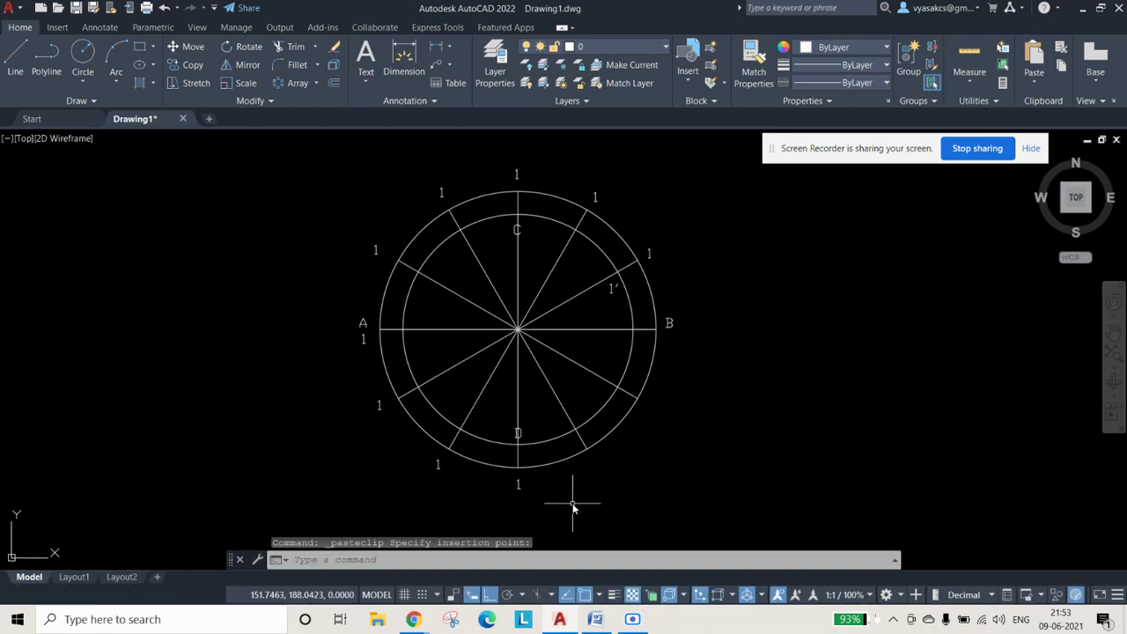
Step: Place 1 labels at the lower-right outer-circle points up to point B
{"action": "key", "text": "ctrl+v"}
{"action": "left_click", "coordinate": [588, 475]}
{"action": "key", "text": "ctrl+c"}
{"action": "left_click", "coordinate": [588, 471]}
{"action": "key", "text": "Return"}
{"action": "key", "text": "ctrl+v"}
{"action": "left_click", "coordinate": [649, 414]}
{"action": "key", "text": "ctrl+c"}
{"action": "left_click", "coordinate": [645, 420]}
{"action": "key", "text": "Return"}
{"action": "key", "text": "ctrl+v"}
{"action": "left_click", "coordinate": [679, 353]}
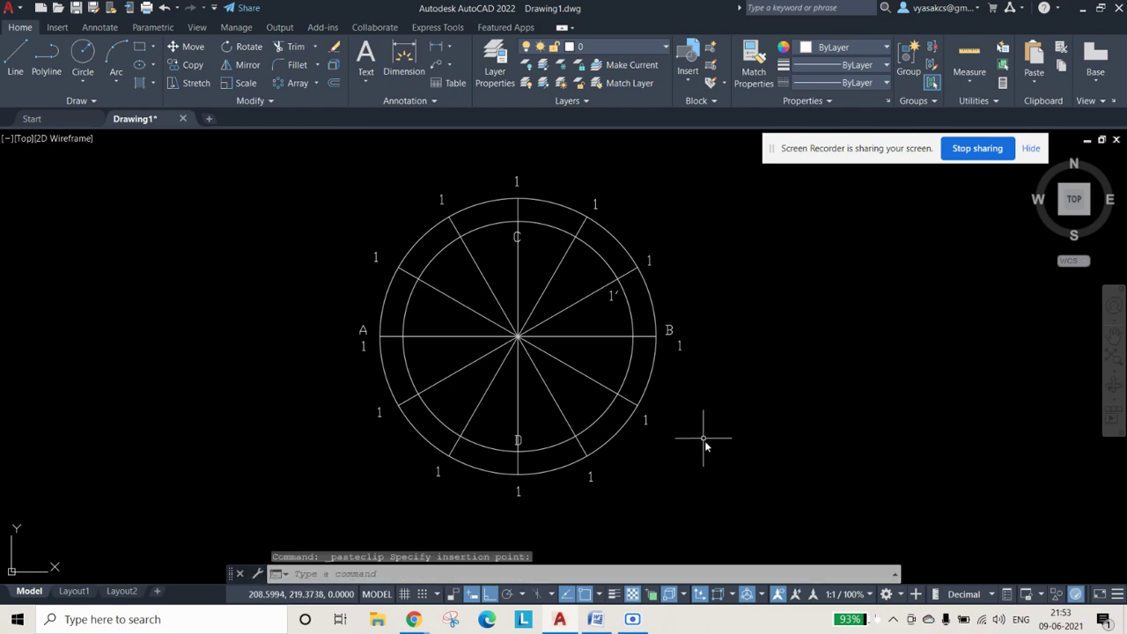
Step: Copy the 1′ label to an upper-right inner-circle division point
{"action": "key", "text": "ctrl+c"}
{"action": "left_click", "coordinate": [612, 297]}
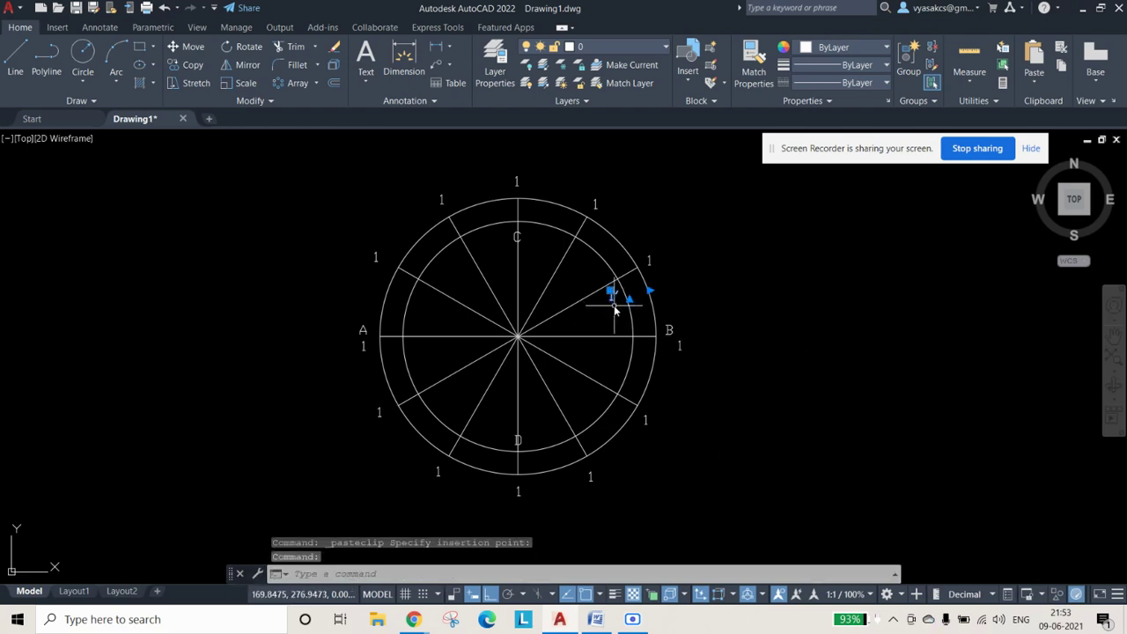
{"action": "key", "text": "Return"}
{"action": "key", "text": "ctrl+v"}
{"action": "left_click", "coordinate": [576, 259]}
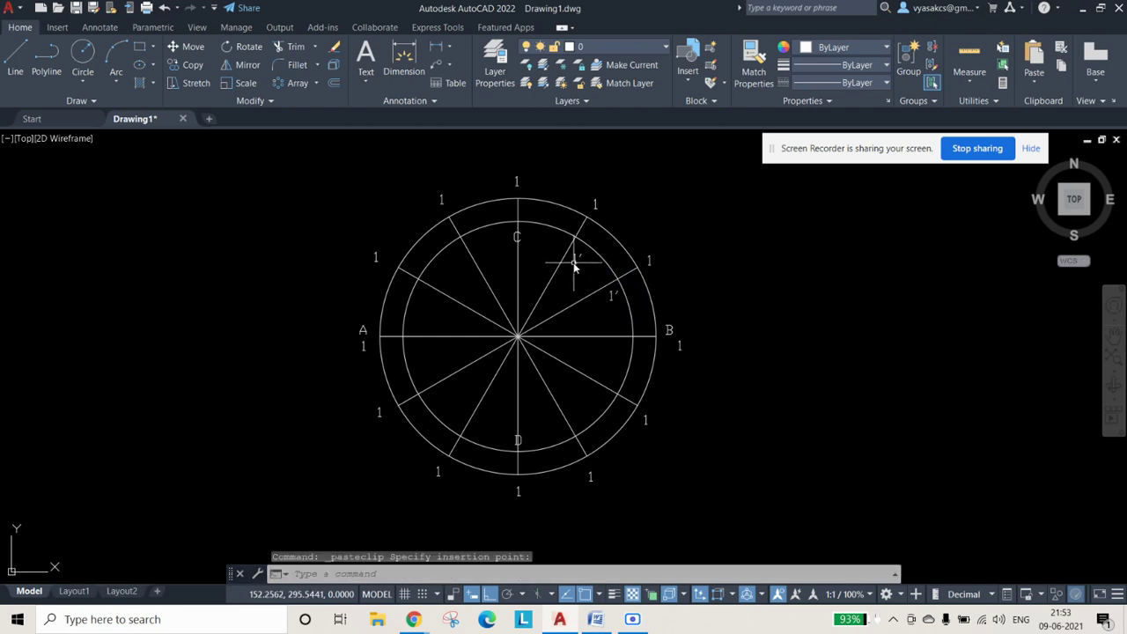
Step: Paste 1′ labels at the inner-circle points beside C, across the upper left, to the left point
{"action": "key", "text": "ctrl+c"}
{"action": "left_click", "coordinate": [577, 256]}
{"action": "key", "text": "Return"}
{"action": "key", "text": "ctrl+v"}
{"action": "left_click", "coordinate": [531, 232]}
{"action": "key", "text": "ctrl+v"}
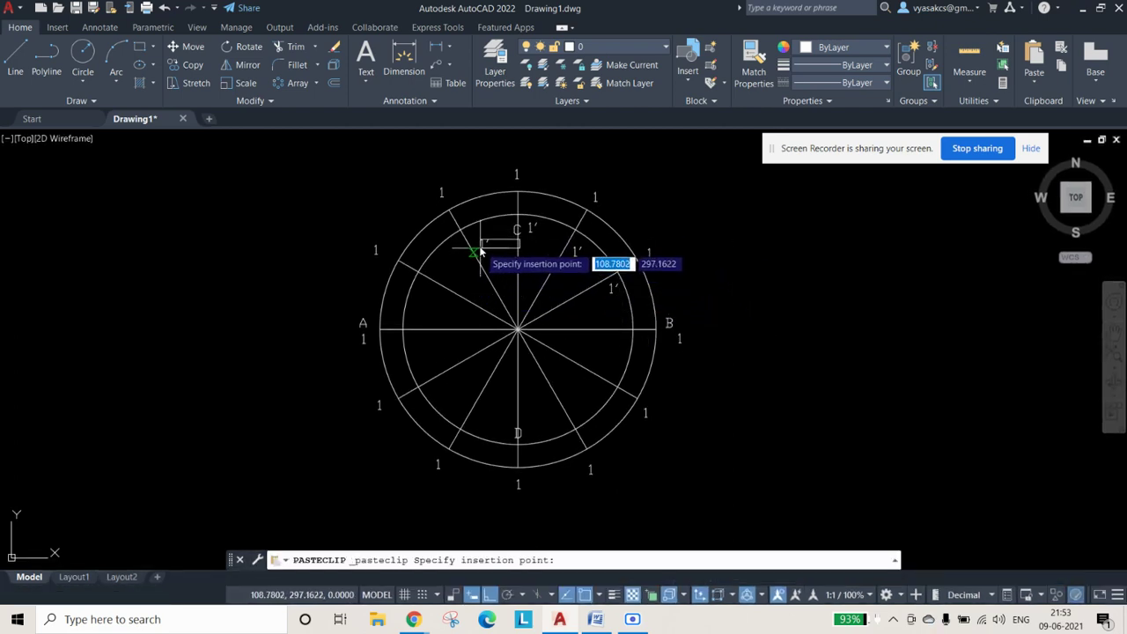
{"action": "left_click", "coordinate": [481, 236]}
{"action": "key", "text": "ctrl+c"}
{"action": "left_click", "coordinate": [481, 241]}
{"action": "key", "text": "Return"}
{"action": "key", "text": "ctrl+v"}
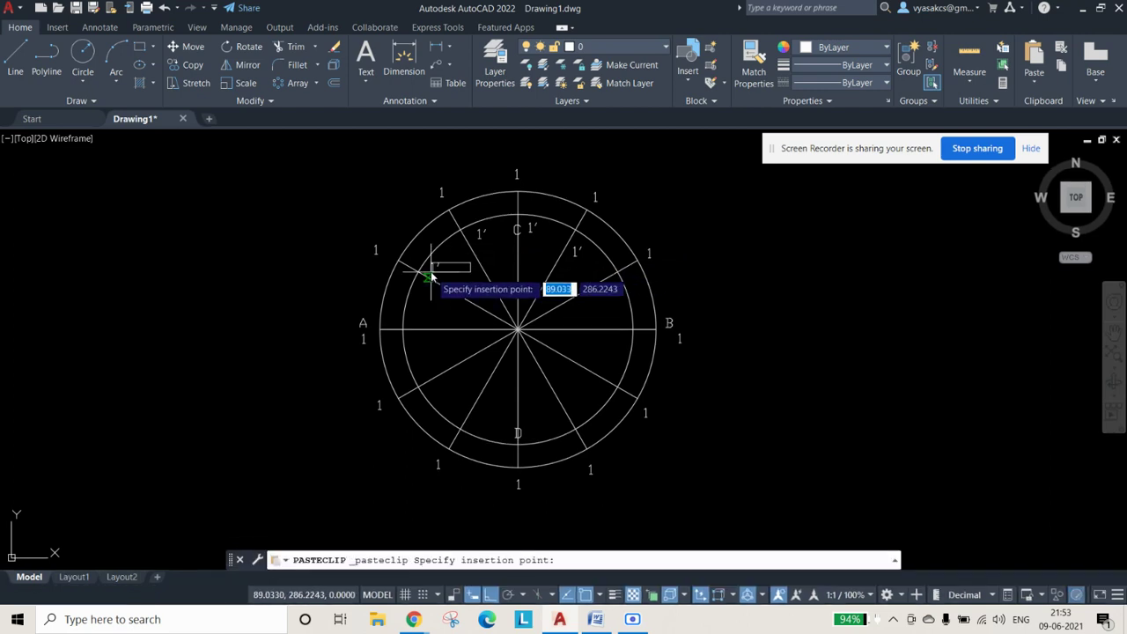
{"action": "left_click", "coordinate": [436, 274]}
{"action": "key", "text": "ctrl+c"}
{"action": "left_click", "coordinate": [440, 271]}
{"action": "key", "text": "Return"}
{"action": "key", "text": "ctrl+v"}
{"action": "left_click", "coordinate": [414, 326]}
Step: Place 1′ labels at the two lower-left inner-circle points
{"action": "key", "text": "ctrl+c"}
{"action": "left_click", "coordinate": [419, 319]}
{"action": "key", "text": "Return"}
{"action": "key", "text": "ctrl+v"}
{"action": "left_click", "coordinate": [442, 401]}
{"action": "key", "text": "ctrl+c"}
{"action": "left_click", "coordinate": [443, 395]}
{"action": "key", "text": "Return"}
{"action": "key", "text": "ctrl+v"}
{"action": "left_click", "coordinate": [478, 434]}
Step: Add 1′ labels on either side of D and at the lower-right inner-circle points
{"action": "key", "text": "ctrl+v"}
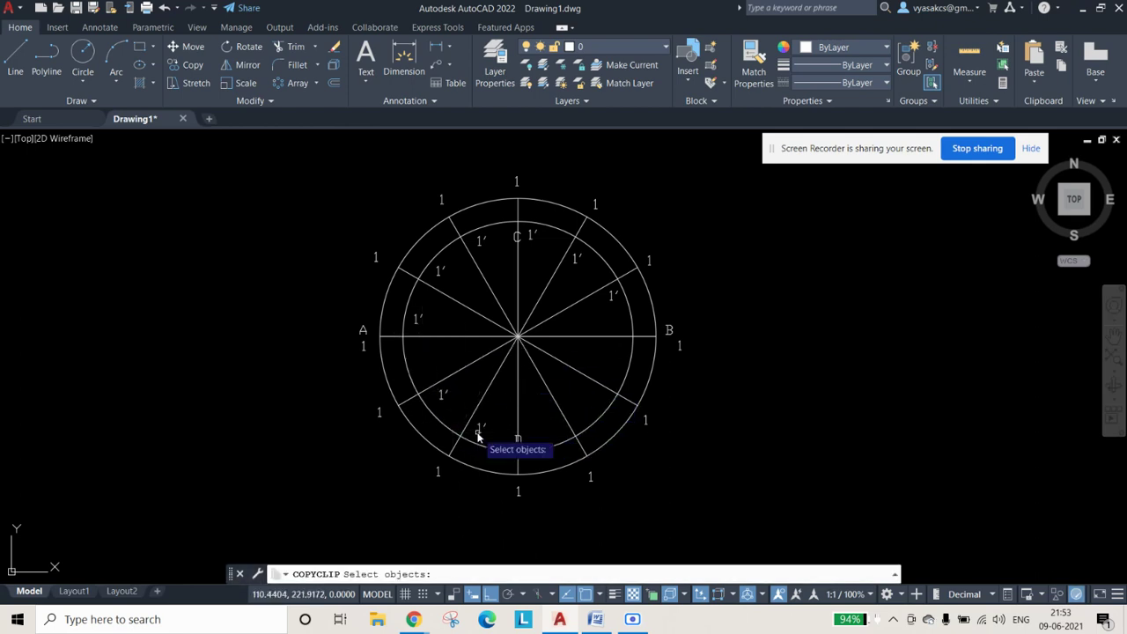
{"action": "left_click", "coordinate": [534, 440]}
{"action": "key", "text": "ctrl+c"}
{"action": "left_click", "coordinate": [536, 431]}
{"action": "key", "text": "Return"}
{"action": "key", "text": "ctrl+v"}
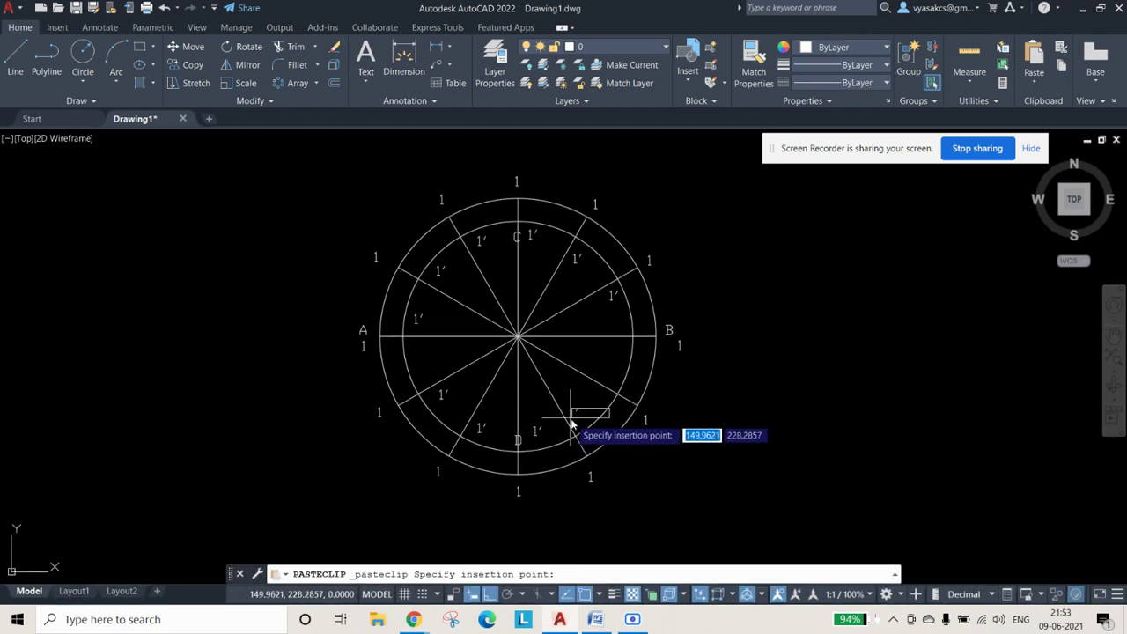
{"action": "left_click", "coordinate": [574, 425]}
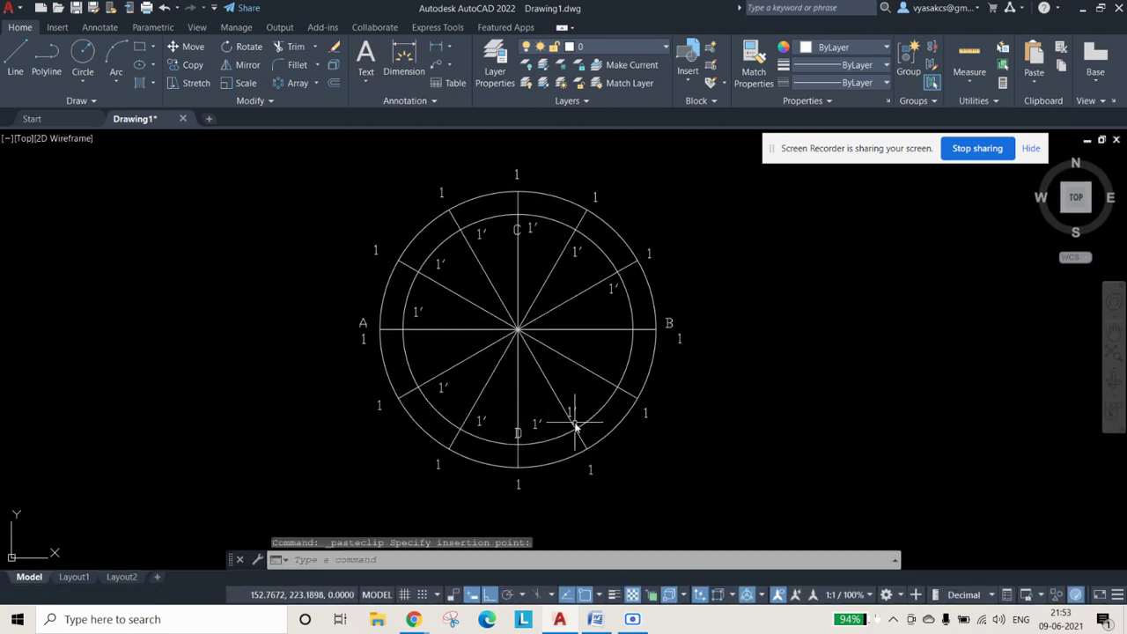
{"action": "key", "text": "ctrl+v"}
{"action": "left_click", "coordinate": [611, 377]}
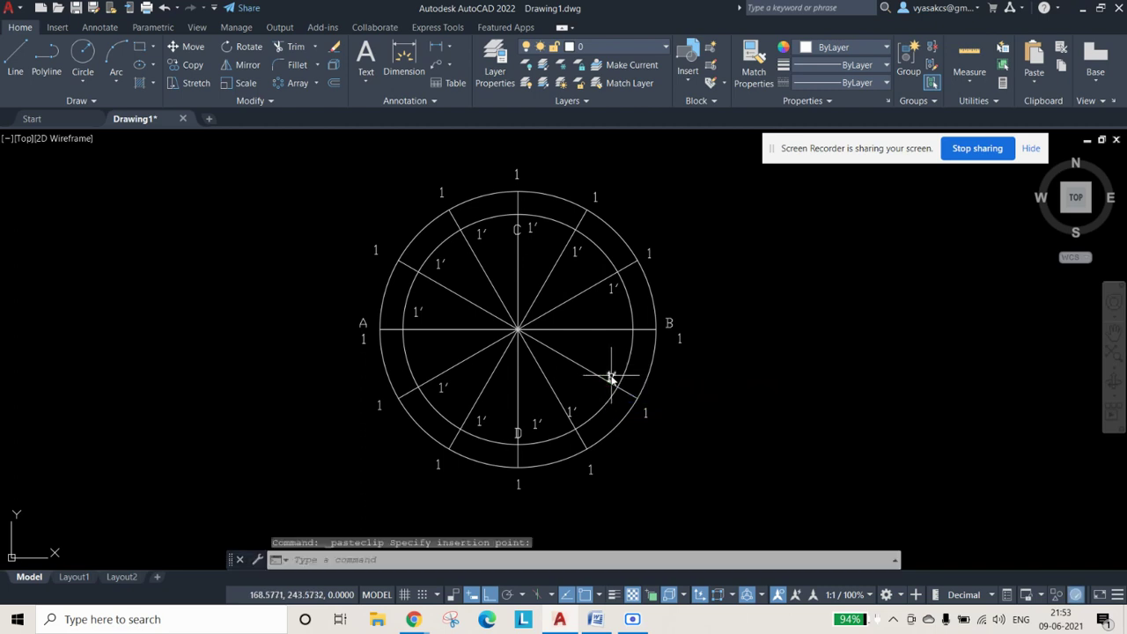
{"action": "key", "text": "ctrl+v"}
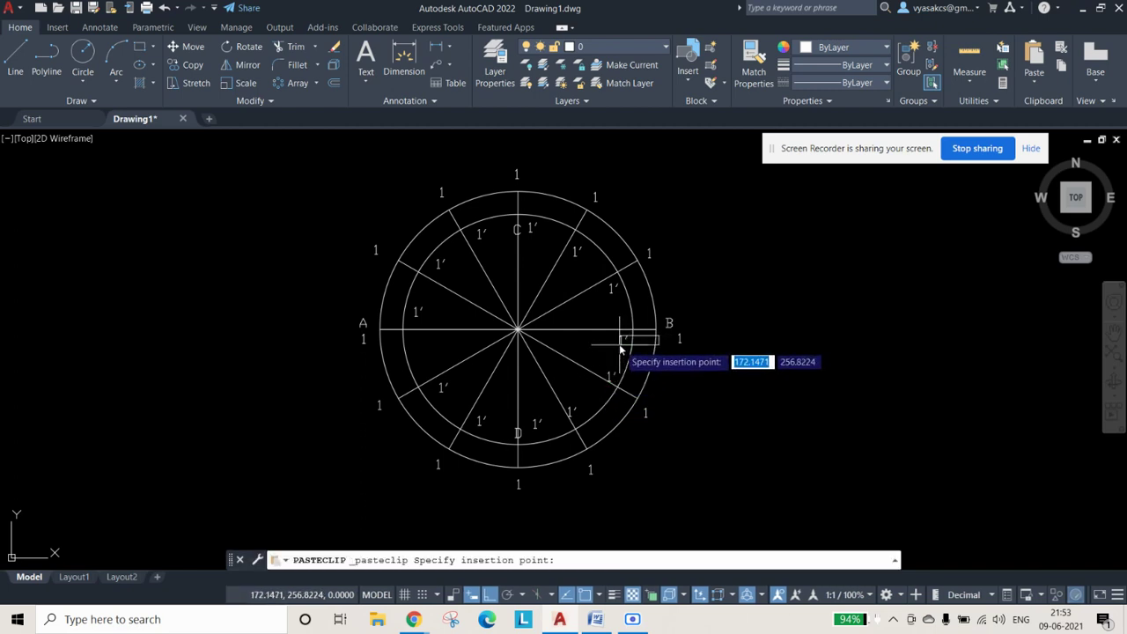
{"action": "left_click", "coordinate": [628, 344]}
{"action": "key", "text": "ctrl+v"}
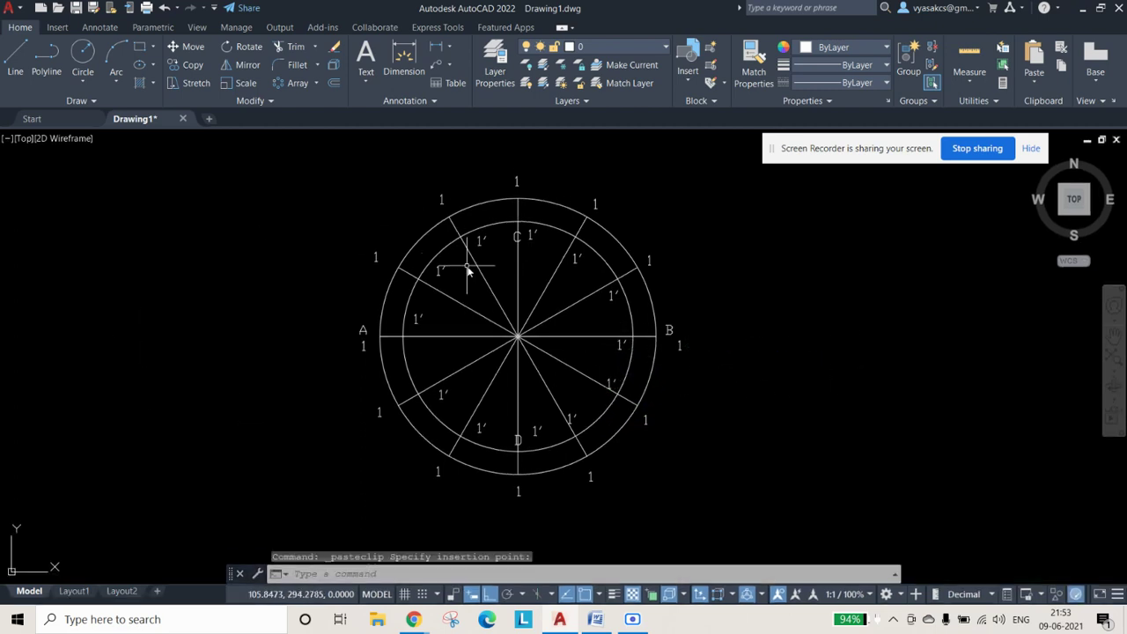
Step: Draw two short vertical lines downward from the upper-right outer-circle division points between C and B
{"action": "scroll", "coordinate": [467, 272], "scroll_direction": "up", "scroll_amount": 2}
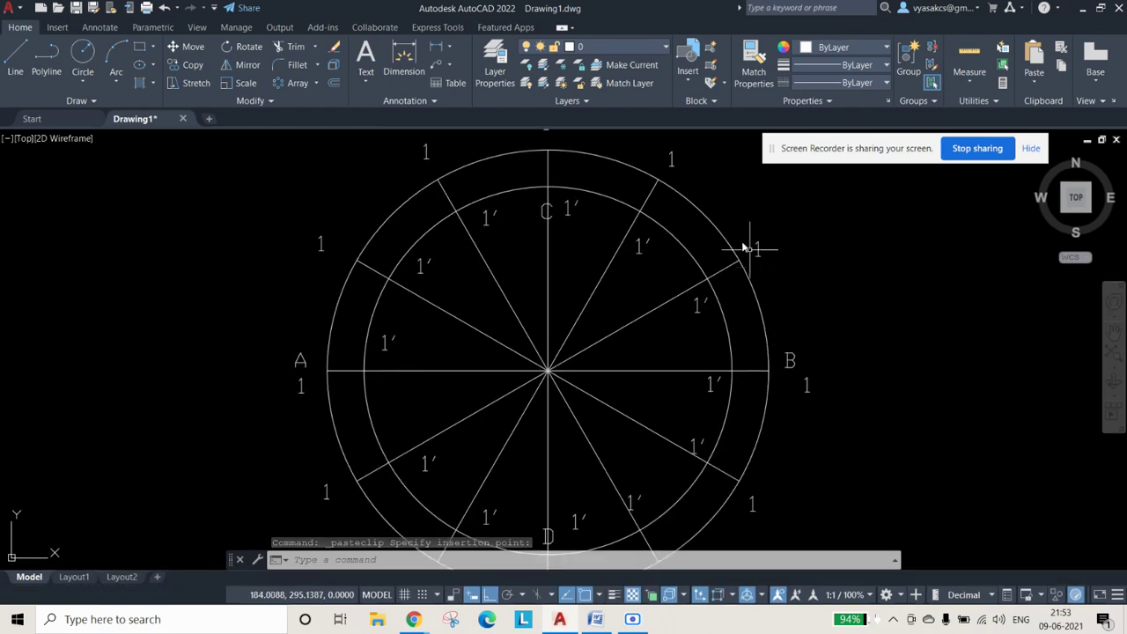
{"action": "key", "text": "Escape"}
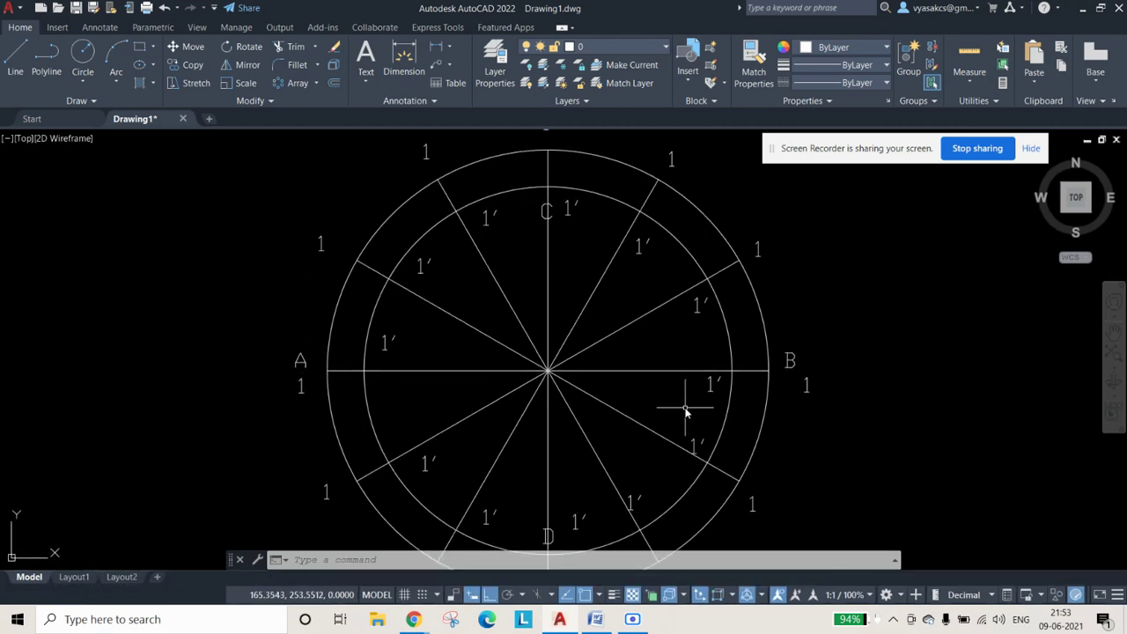
{"action": "left_click", "coordinate": [14, 61]}
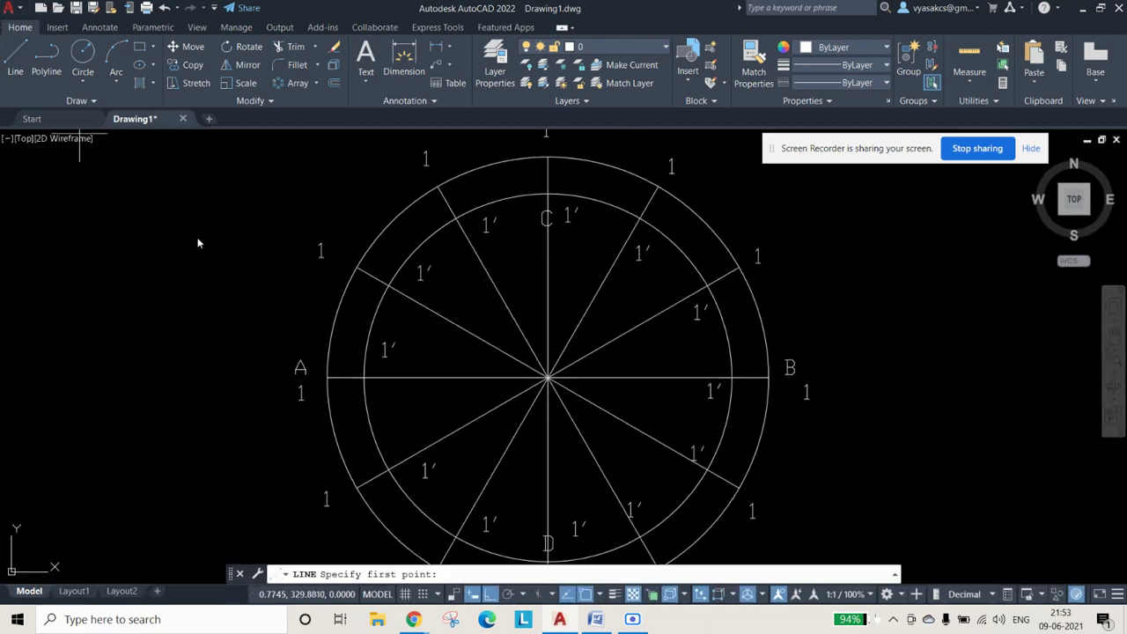
{"action": "left_click", "coordinate": [740, 269]}
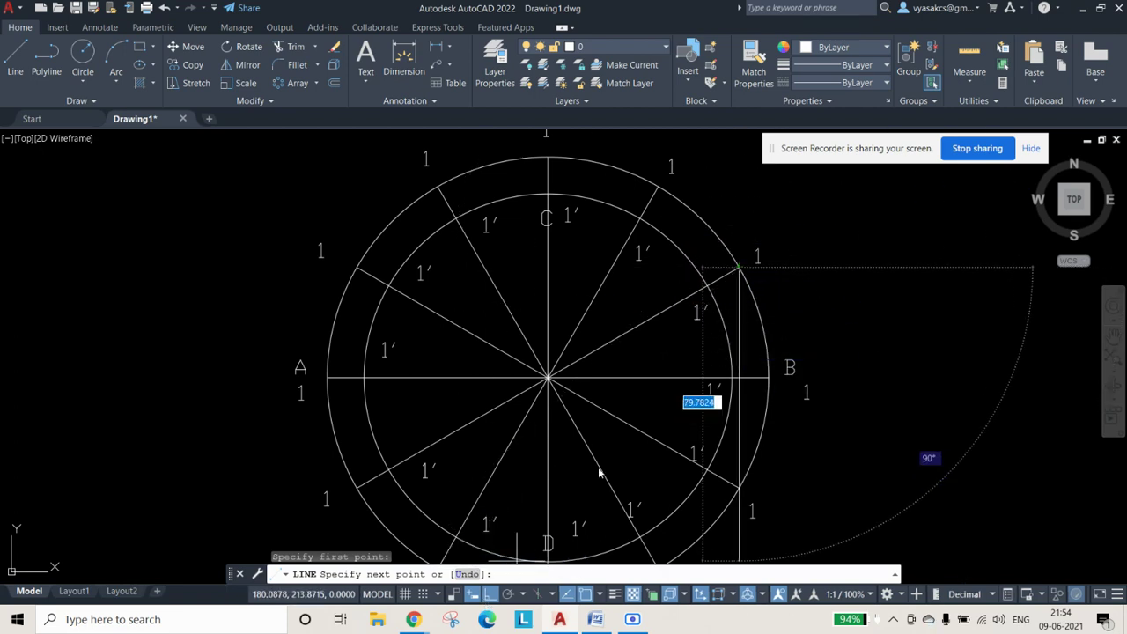
{"action": "left_click", "coordinate": [747, 324]}
{"action": "key", "text": "Escape"}
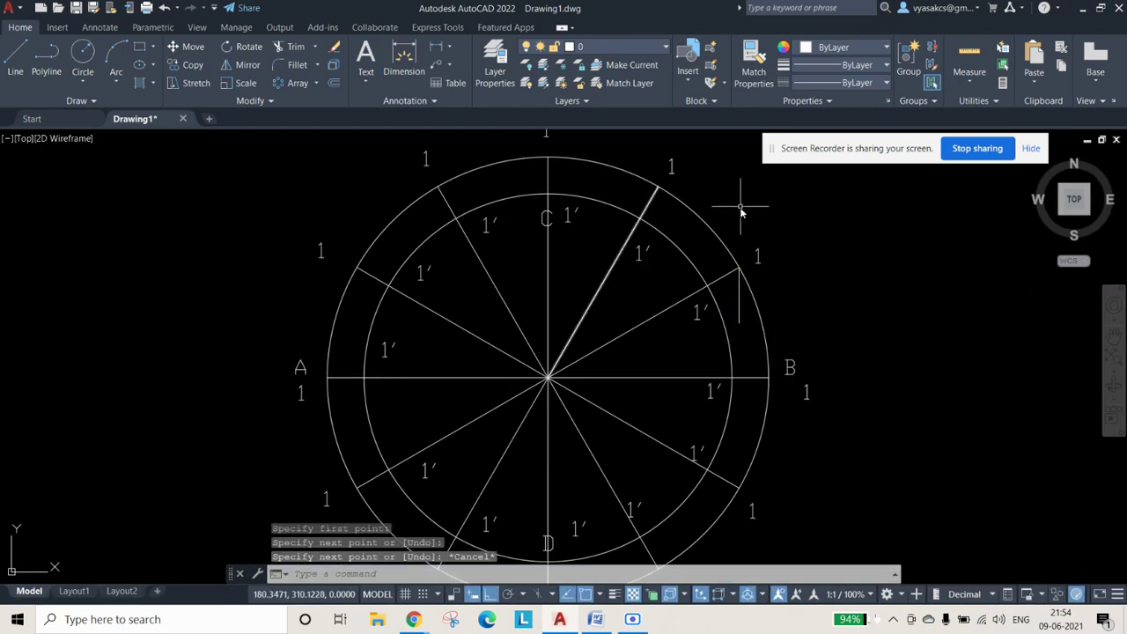
{"action": "left_click", "coordinate": [27, 72]}
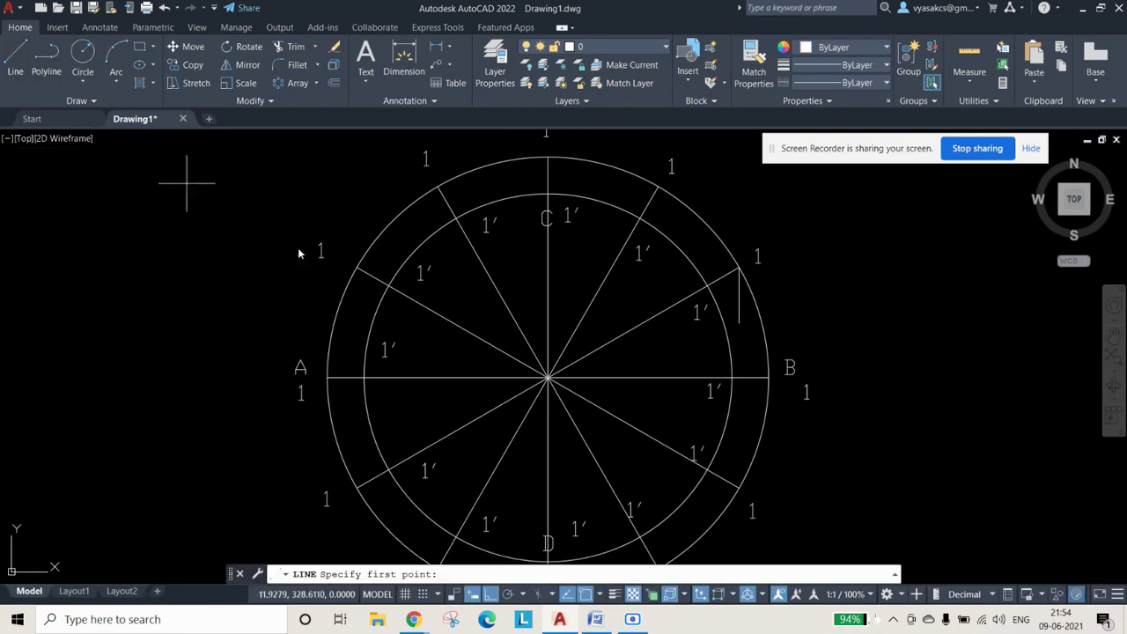
{"action": "left_click", "coordinate": [658, 187]}
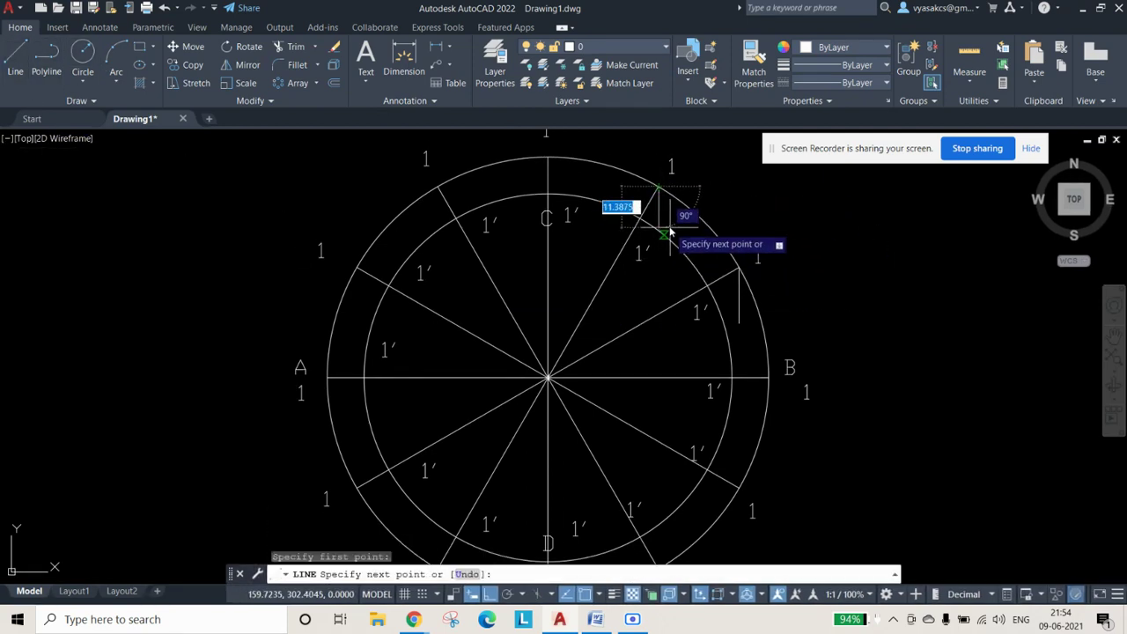
{"action": "left_click", "coordinate": [662, 261]}
{"action": "key", "text": "Escape"}
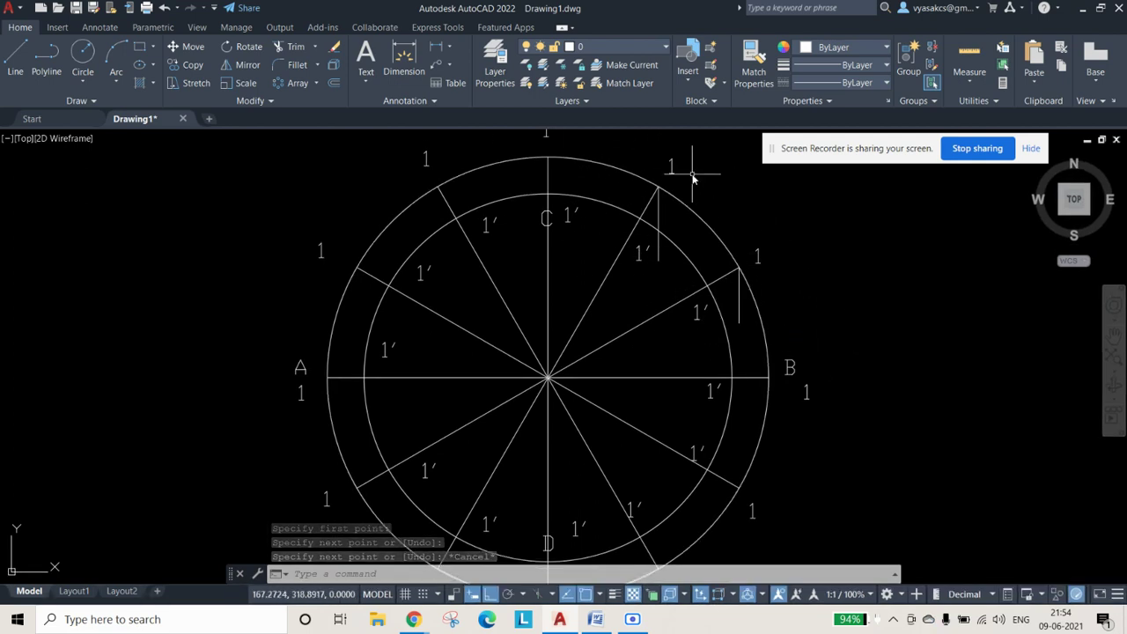
Step: Edit the top-right 1 label to read 2 and its inner-circle 1′ partner to read 2′
{"action": "left_click", "coordinate": [670, 164]}
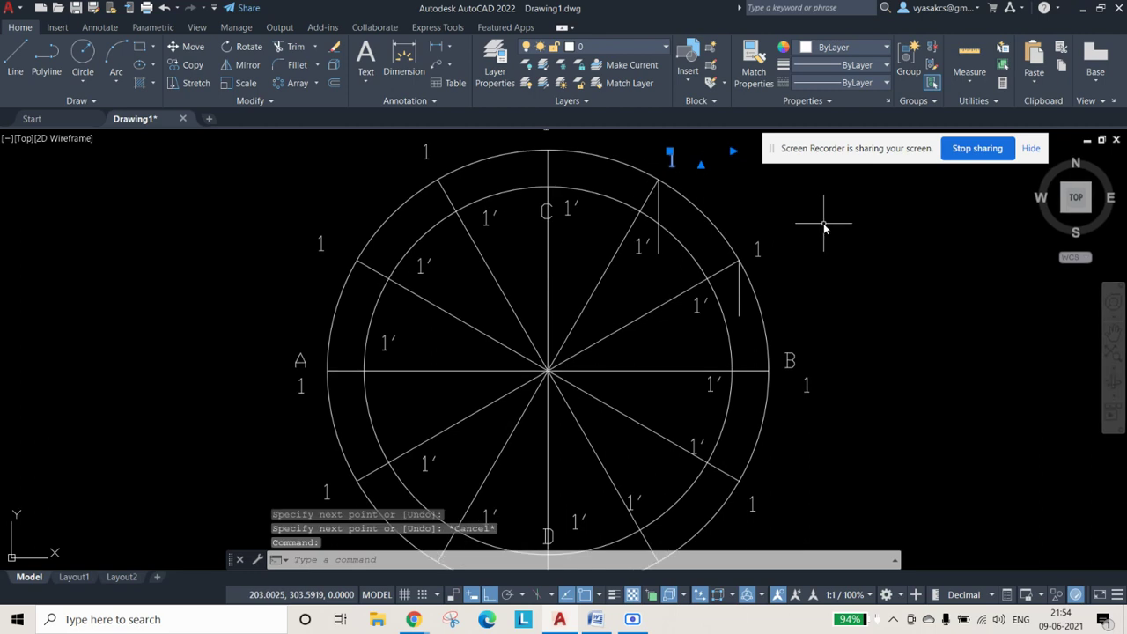
{"action": "key", "text": "Delete"}
{"action": "key", "text": "ctrl+z"}
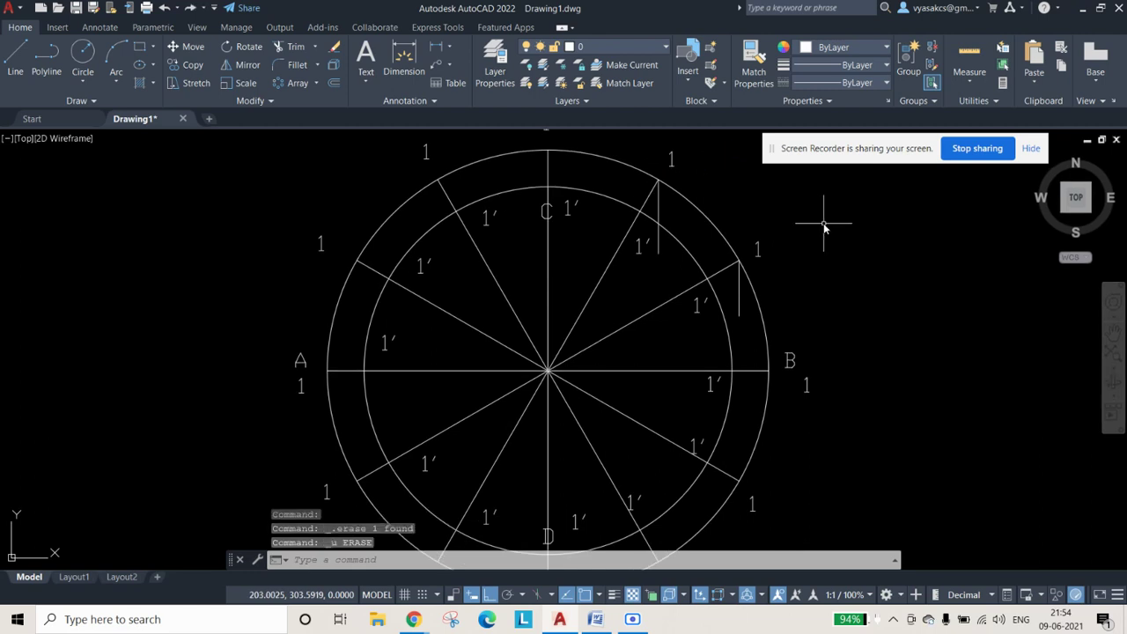
{"action": "double_click", "coordinate": [672, 161]}
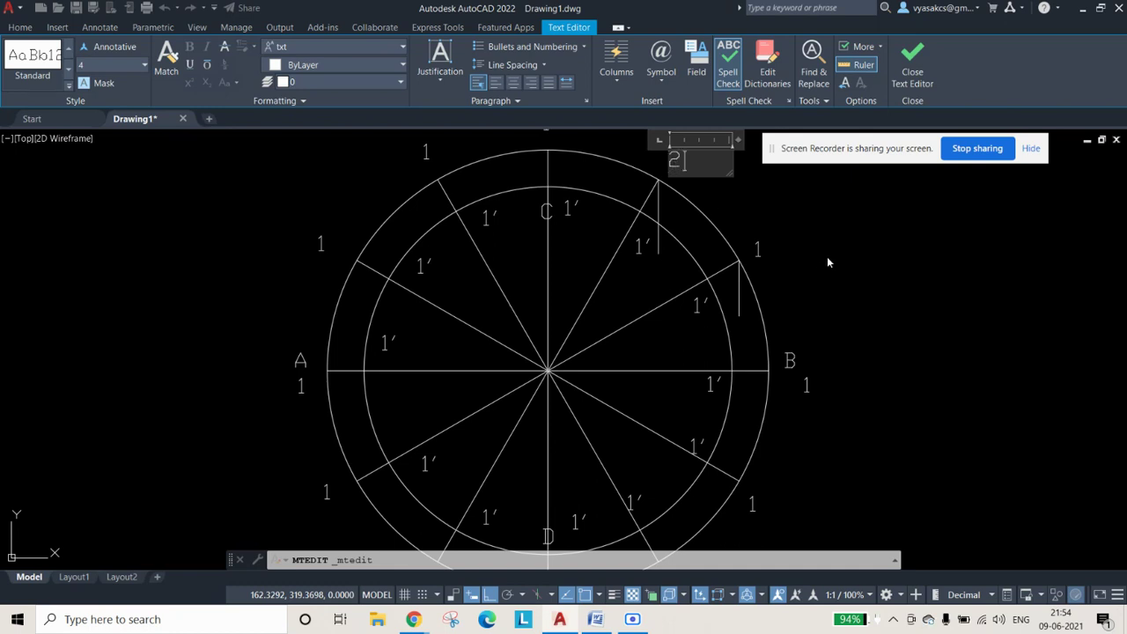
{"action": "left_click", "coordinate": [916, 260]}
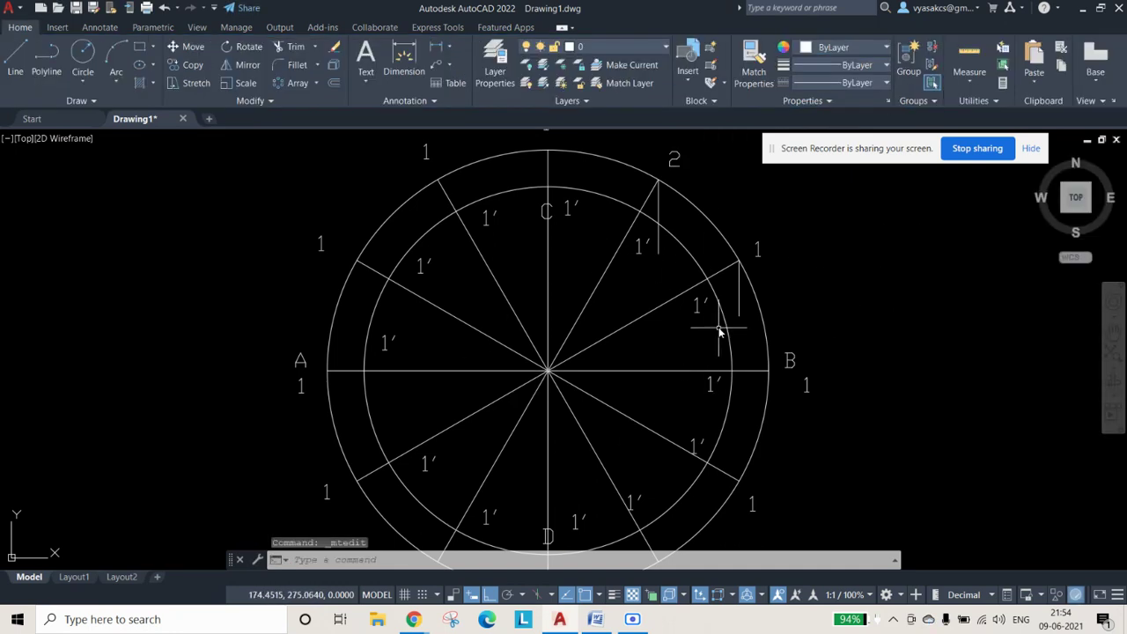
{"action": "double_click", "coordinate": [642, 250]}
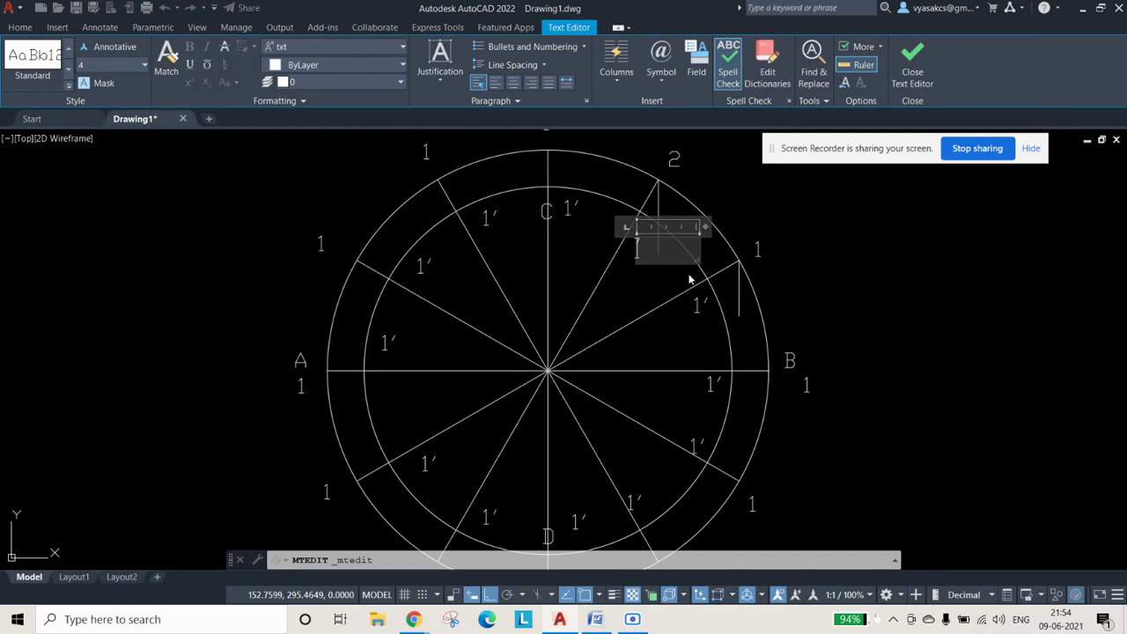
{"action": "left_click", "coordinate": [860, 284]}
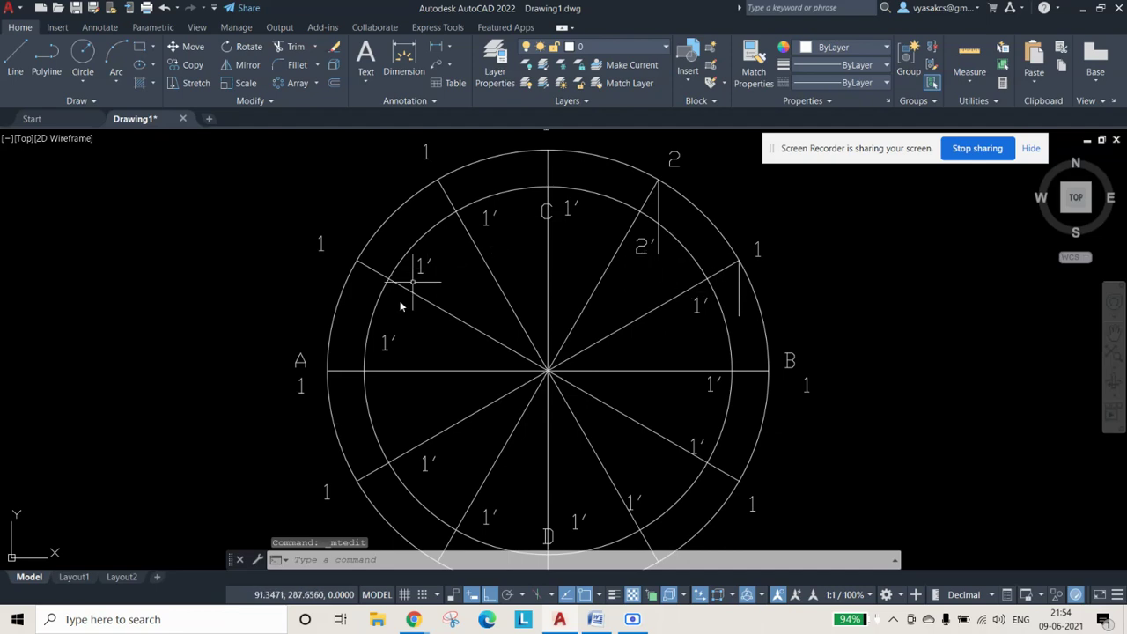
{"action": "left_click", "coordinate": [15, 61]}
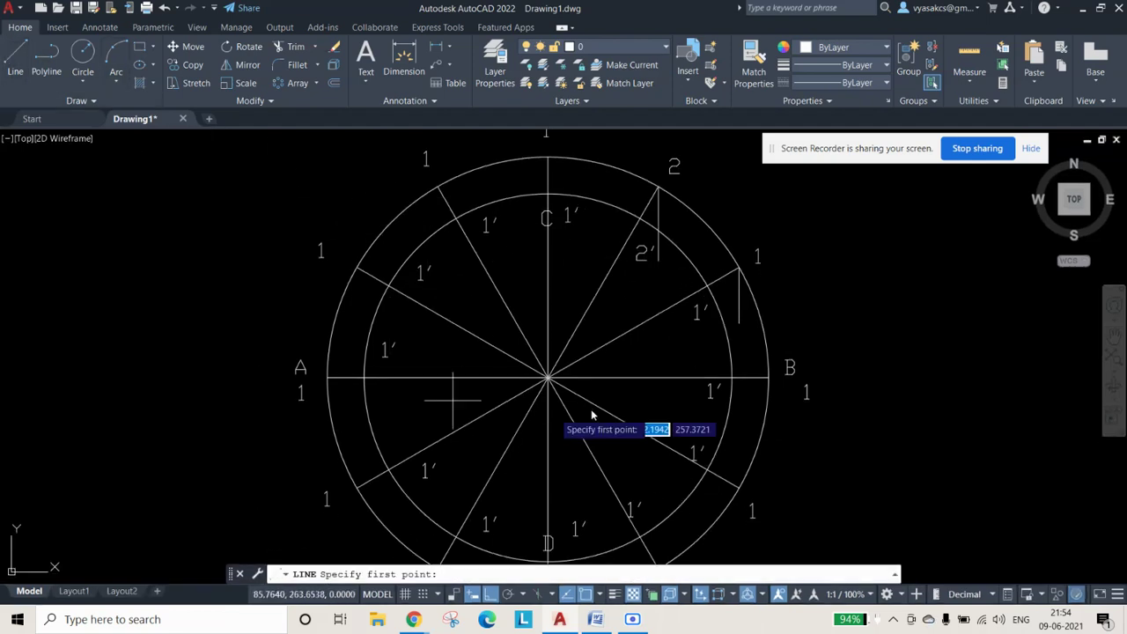
Step: Draw horizontal lines from the inner-circle points 2′ and 1′ across the vertical drops
{"action": "left_click", "coordinate": [640, 219]}
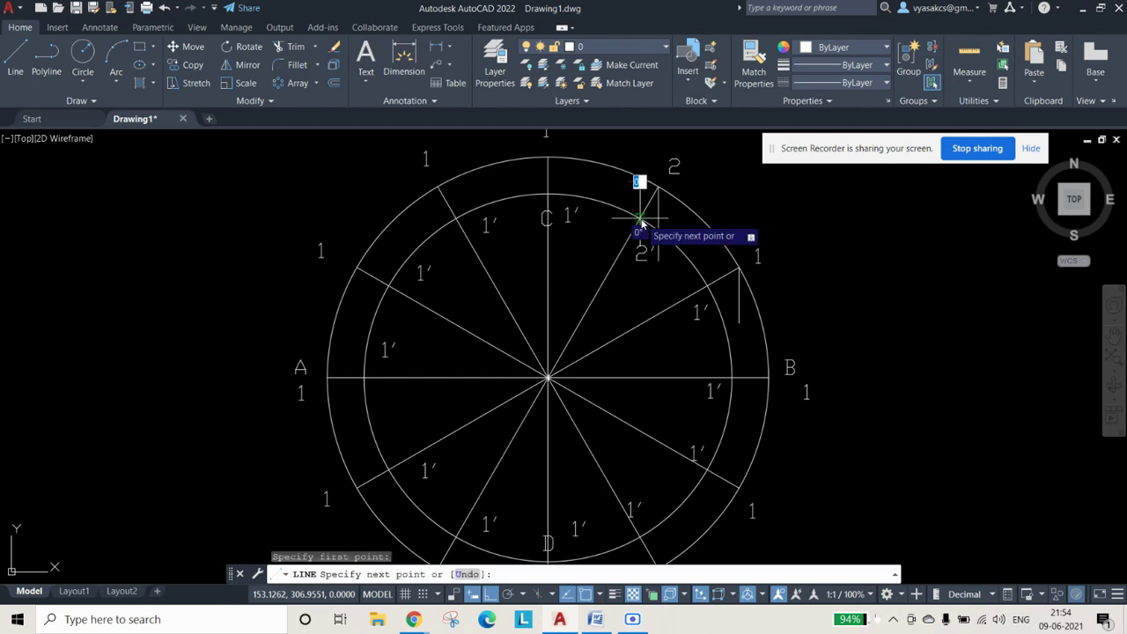
{"action": "left_click", "coordinate": [659, 219]}
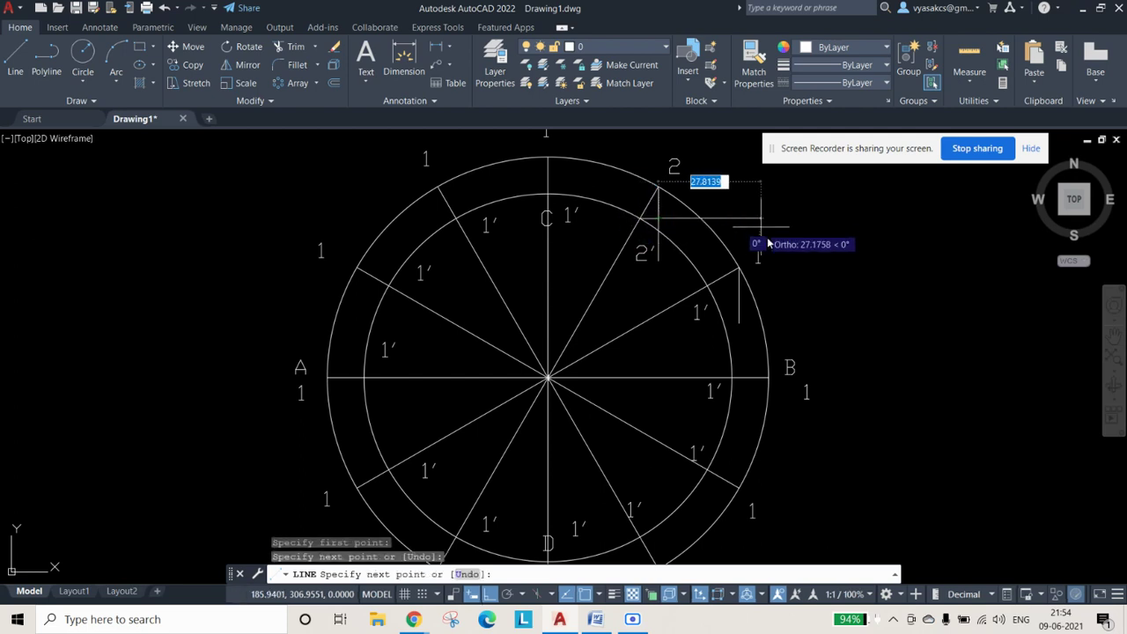
{"action": "key", "text": "Escape"}
{"action": "left_click", "coordinate": [14, 70]}
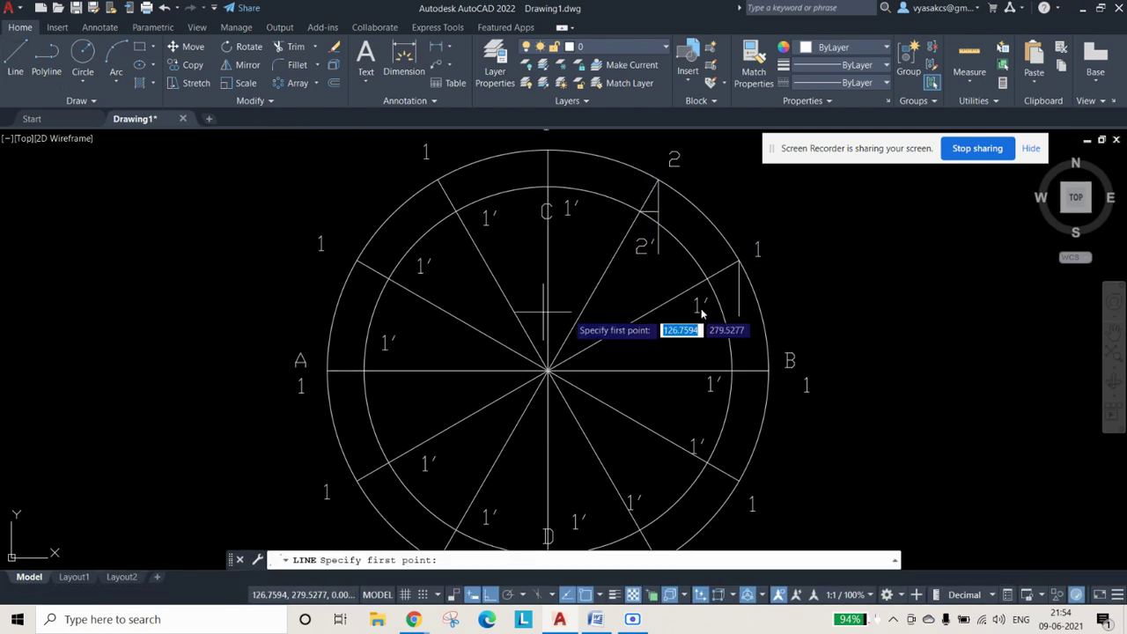
{"action": "left_click", "coordinate": [737, 280]}
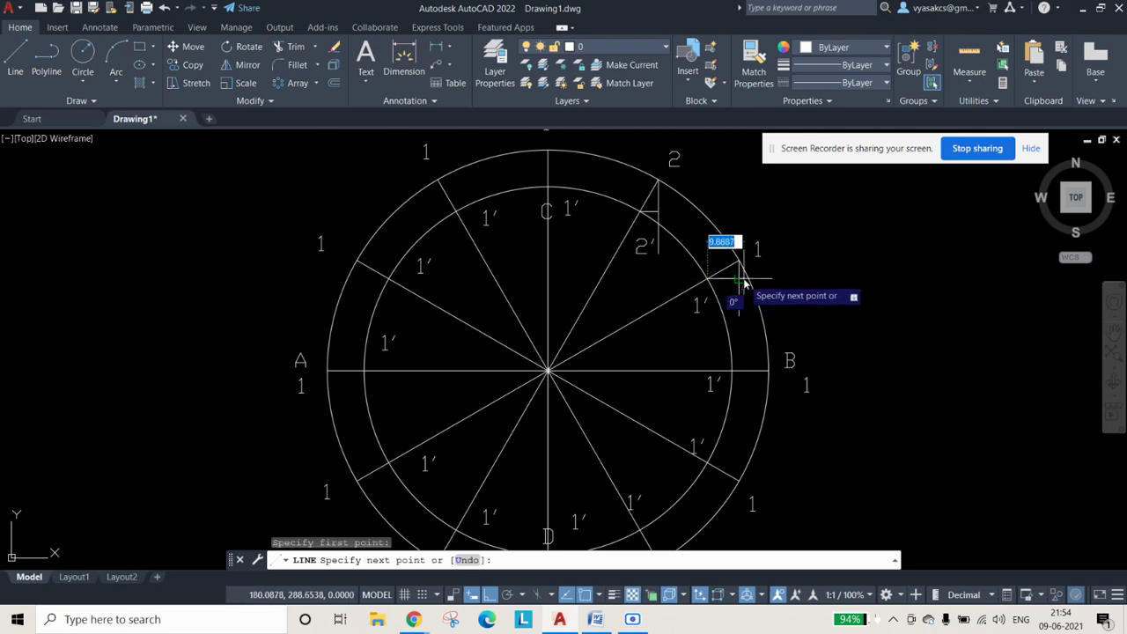
{"action": "left_click", "coordinate": [740, 281]}
{"action": "key", "text": "Escape"}
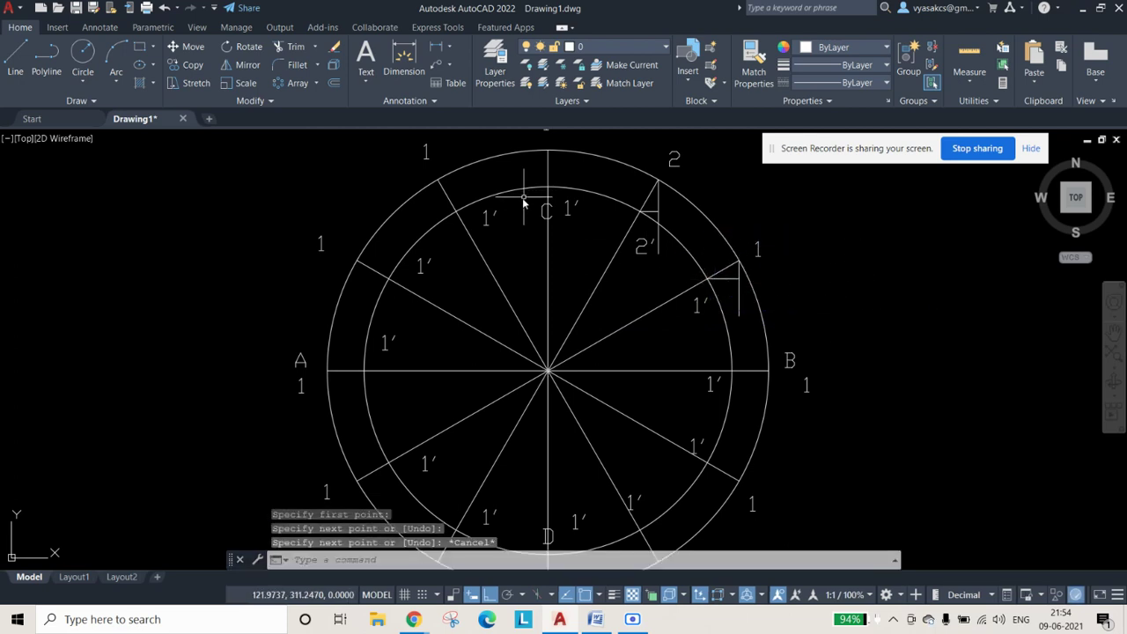
Step: Trim the overhanging line ends at the corners near 2 and 1
{"action": "left_click", "coordinate": [291, 46]}
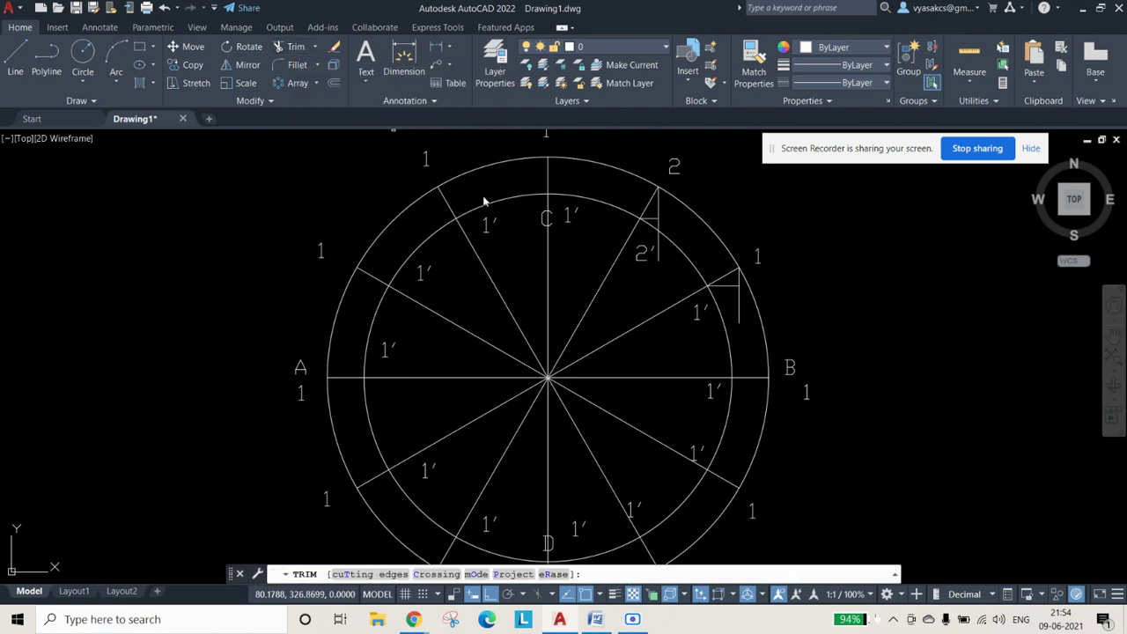
{"action": "left_click", "coordinate": [658, 234]}
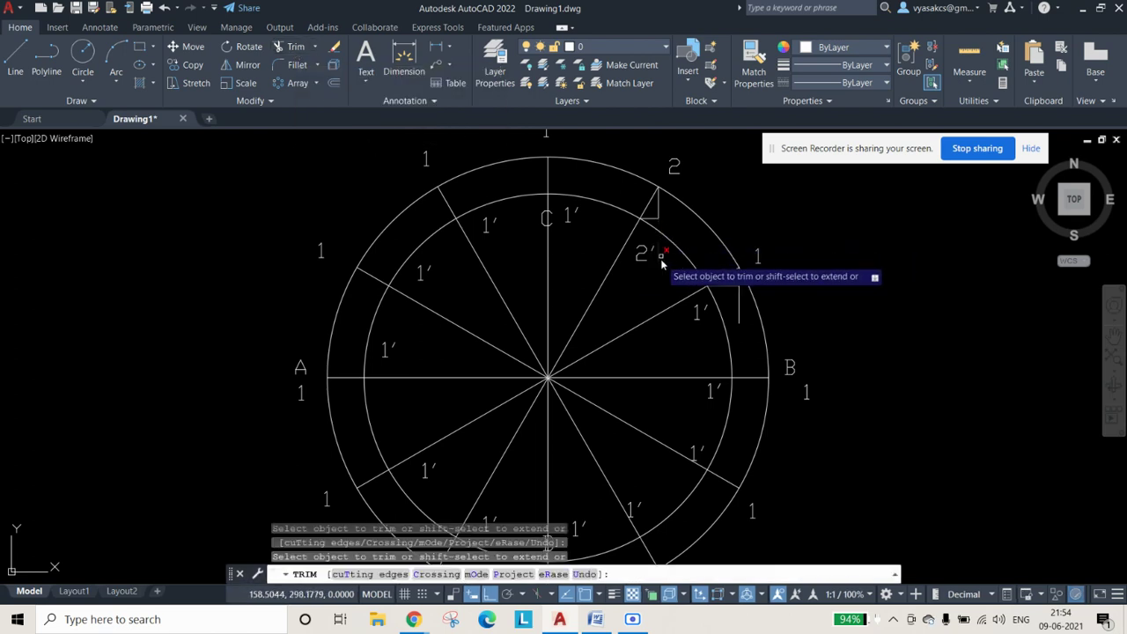
{"action": "left_click", "coordinate": [741, 310]}
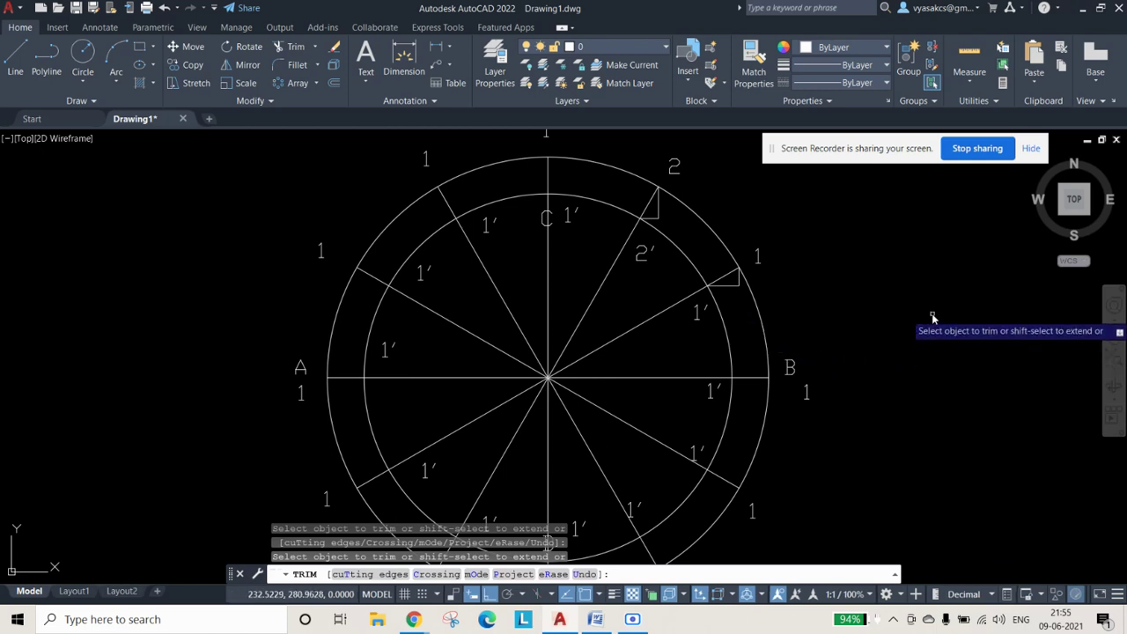
{"action": "key", "text": "Escape"}
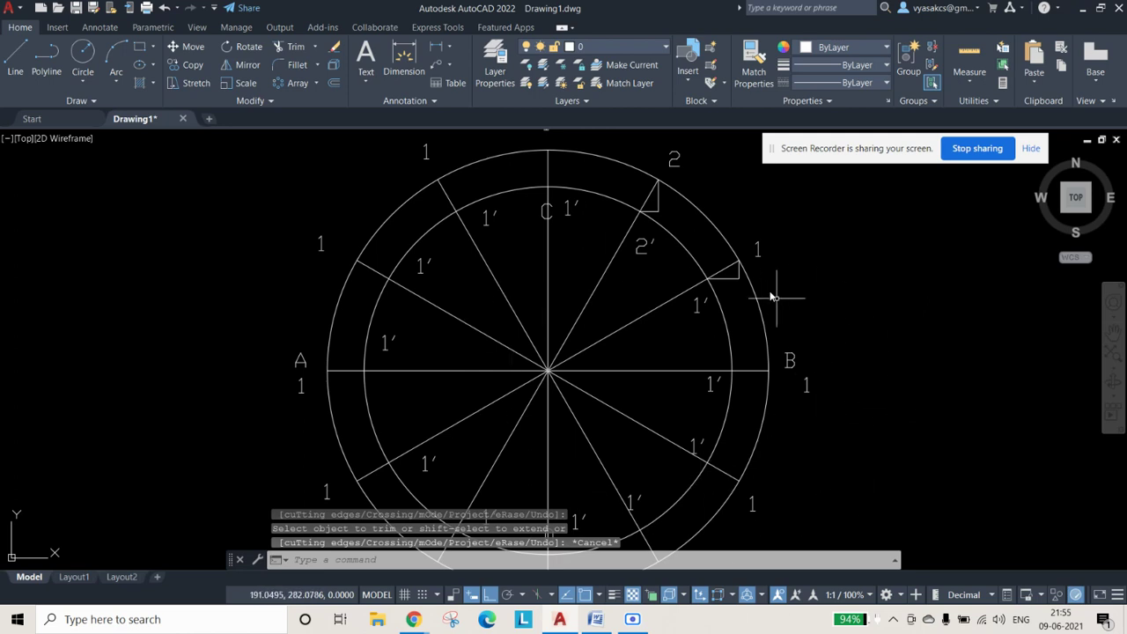
Step: Copy a 1′ label beside the corner near 1 and change its text to P1
{"action": "scroll", "coordinate": [666, 211], "scroll_direction": "up", "scroll_amount": 3}
{"action": "scroll", "coordinate": [666, 212], "scroll_direction": "up", "scroll_amount": 4}
{"action": "scroll", "coordinate": [767, 370], "scroll_direction": "down", "scroll_amount": 6}
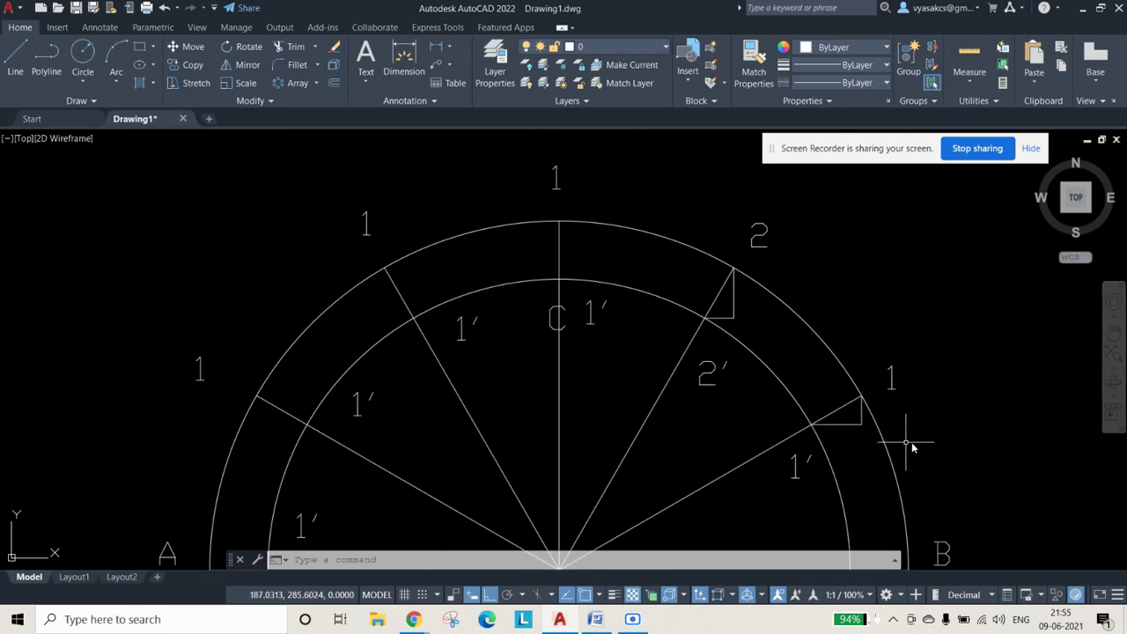
{"action": "mouse_move", "coordinate": [671, 417]}
{"action": "middle_mouse_down"}
{"action": "mouse_move", "coordinate": [616, 402]}
{"action": "mouse_move", "coordinate": [599, 345]}
{"action": "middle_mouse_up"}
{"action": "key", "text": "ctrl+c"}
{"action": "left_click", "coordinate": [717, 387]}
{"action": "key", "text": "Return"}
{"action": "key", "text": "ctrl+v"}
{"action": "left_click", "coordinate": [777, 393]}
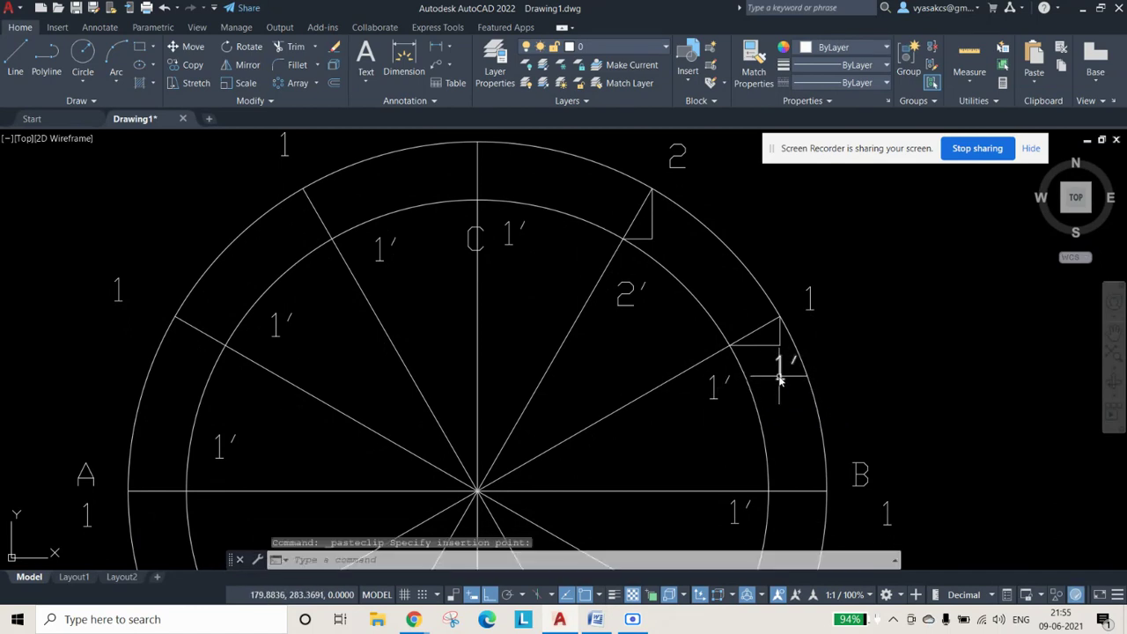
{"action": "double_click", "coordinate": [779, 378]}
{"action": "key", "text": "BackSpace"}
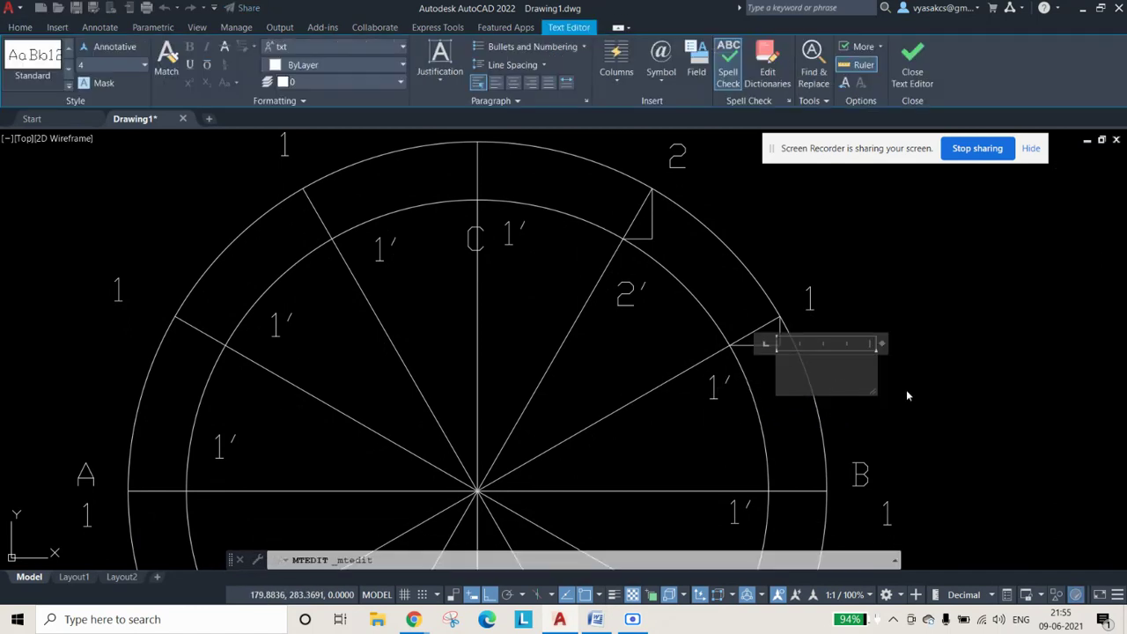
{"action": "type", "text": "P1"}
{"action": "left_click", "coordinate": [963, 311]}
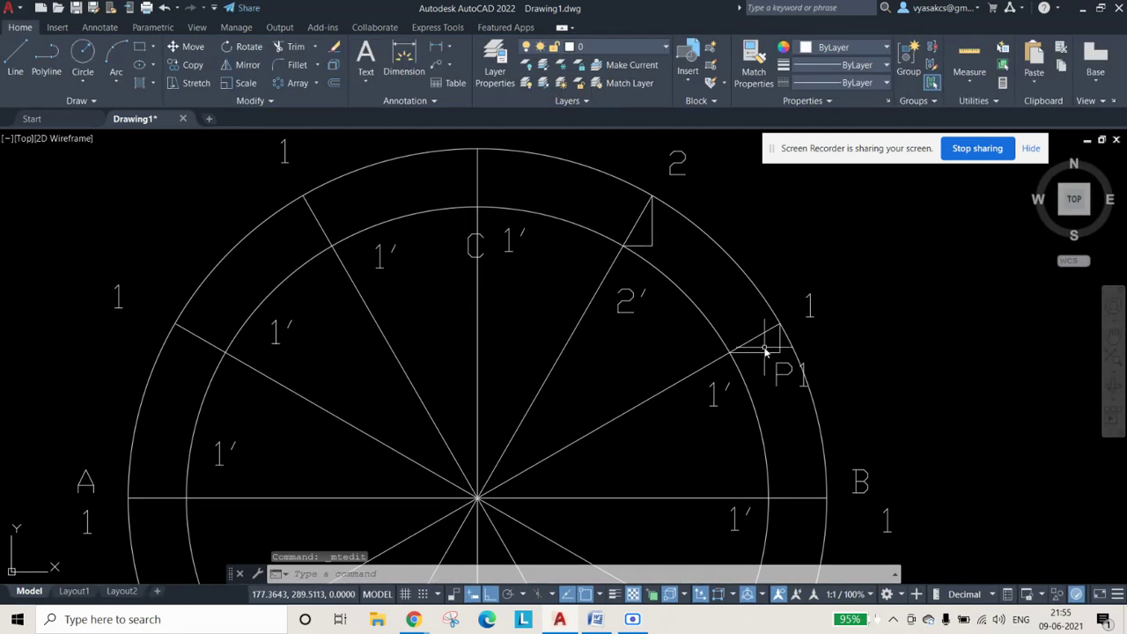
Step: Copy P1 beside the corner near 2 and edit the copy to read P2
{"action": "left_click", "coordinate": [780, 374]}
{"action": "left_click", "coordinate": [772, 380]}
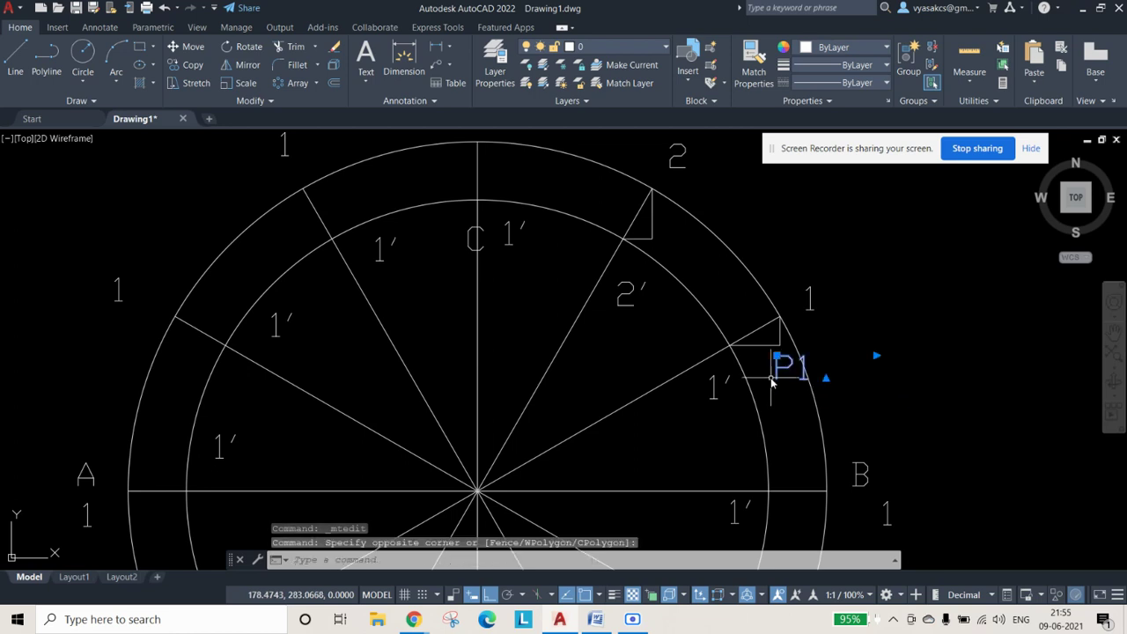
{"action": "key", "text": "ctrl+c"}
{"action": "key", "text": "ctrl+v"}
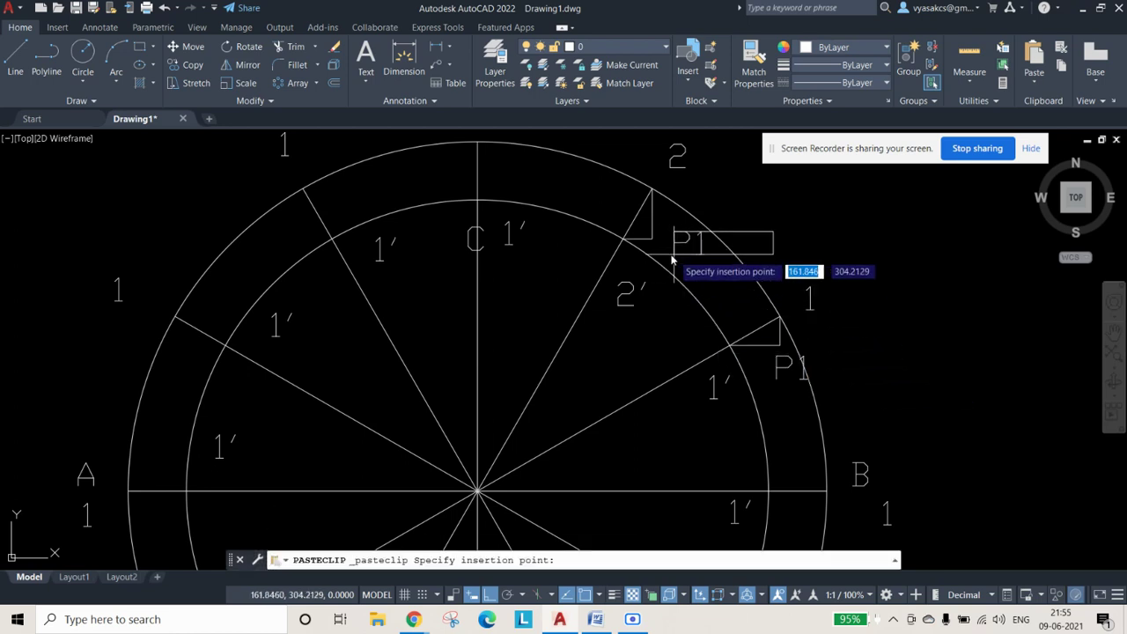
{"action": "left_click", "coordinate": [667, 255]}
{"action": "double_click", "coordinate": [684, 243]}
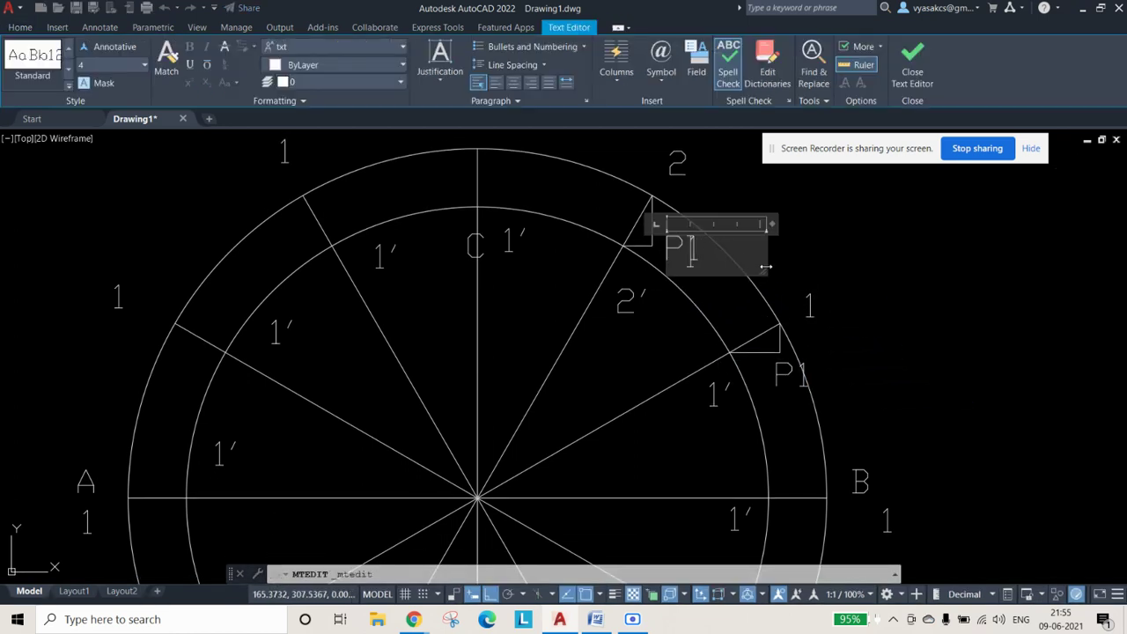
{"action": "key", "text": "BackSpace"}
{"action": "type", "text": "2"}
{"action": "left_click", "coordinate": [945, 285]}
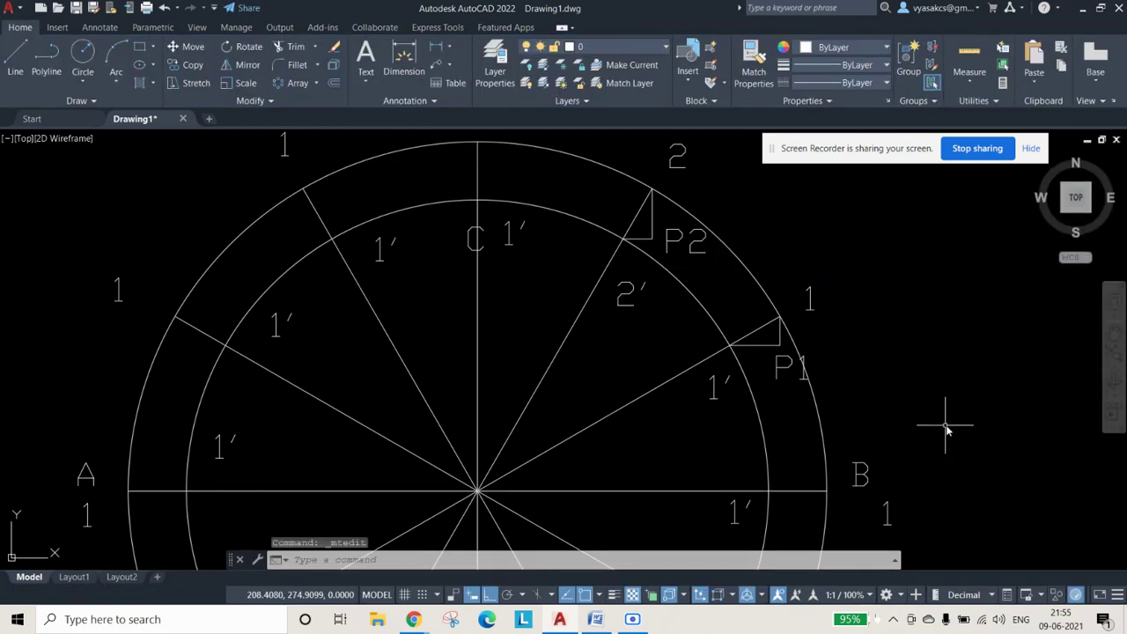
{"action": "scroll", "coordinate": [945, 429], "scroll_direction": "down", "scroll_amount": 4}
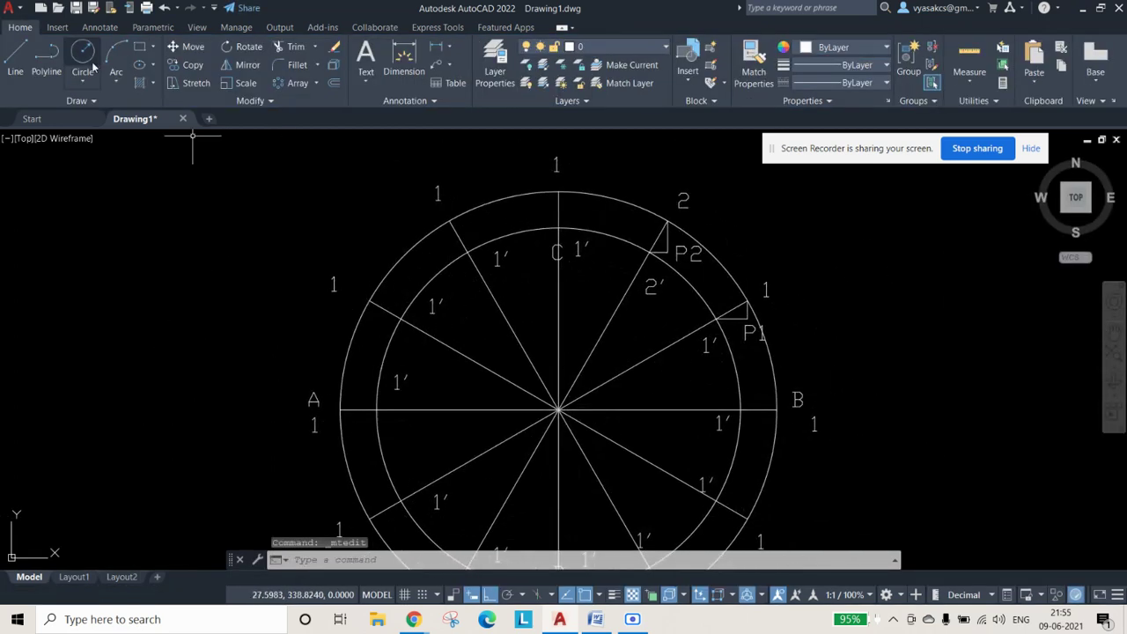
Step: Draw a polyline from B through P1 and P2 to C
{"action": "left_click", "coordinate": [47, 58]}
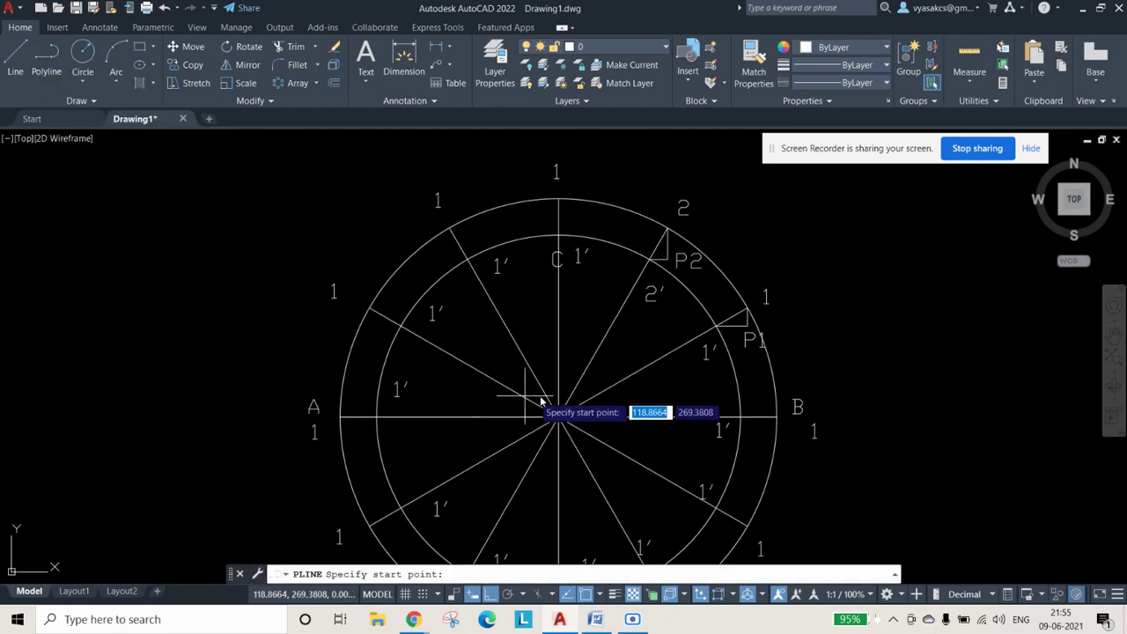
{"action": "left_click", "coordinate": [776, 417]}
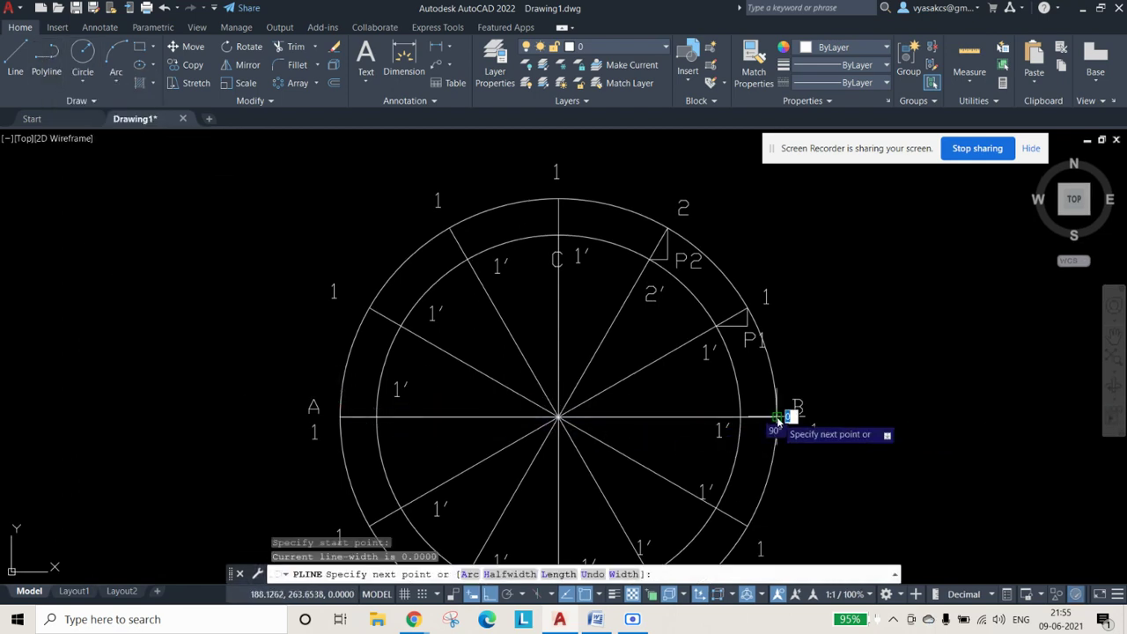
{"action": "left_click", "coordinate": [750, 324]}
{"action": "left_click", "coordinate": [676, 258]}
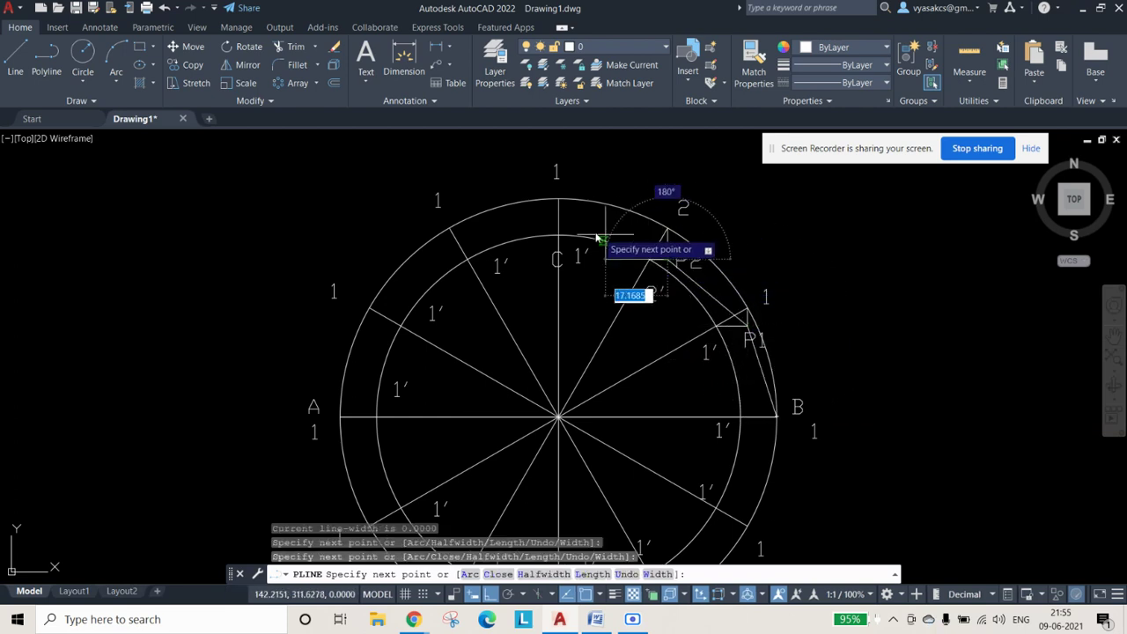
{"action": "left_click", "coordinate": [558, 236]}
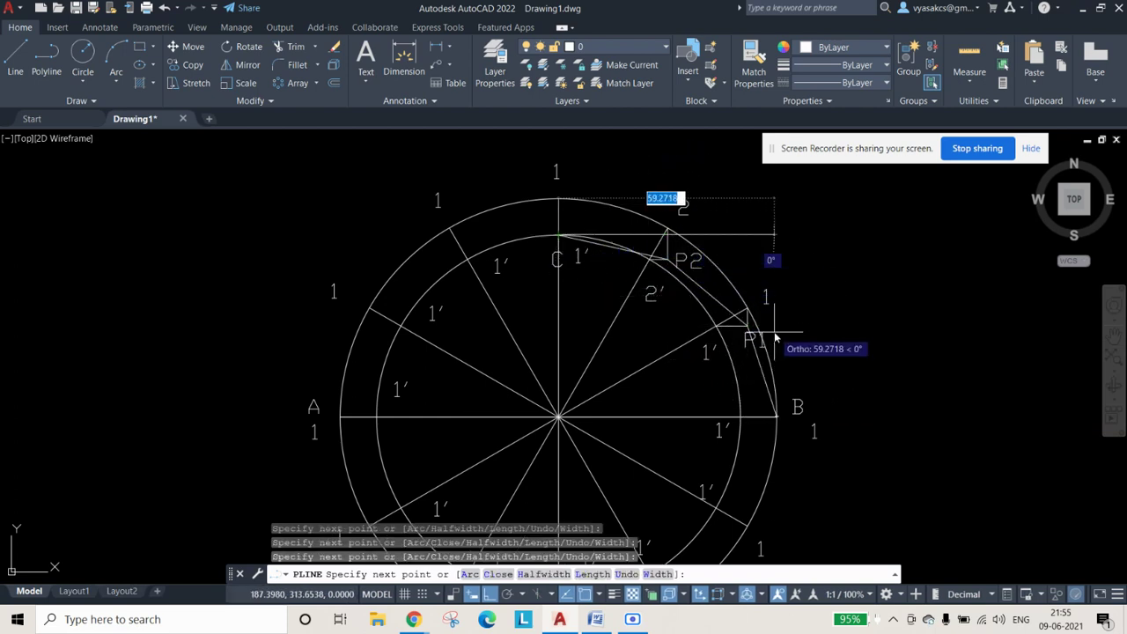
{"action": "key", "text": "Escape"}
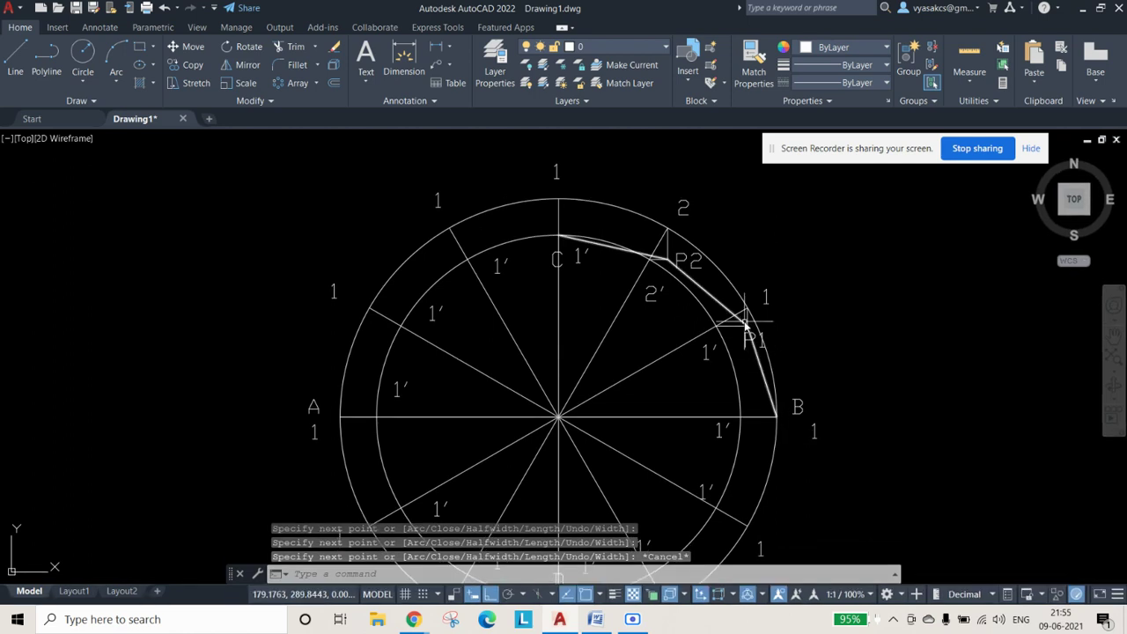
{"action": "left_click", "coordinate": [651, 252]}
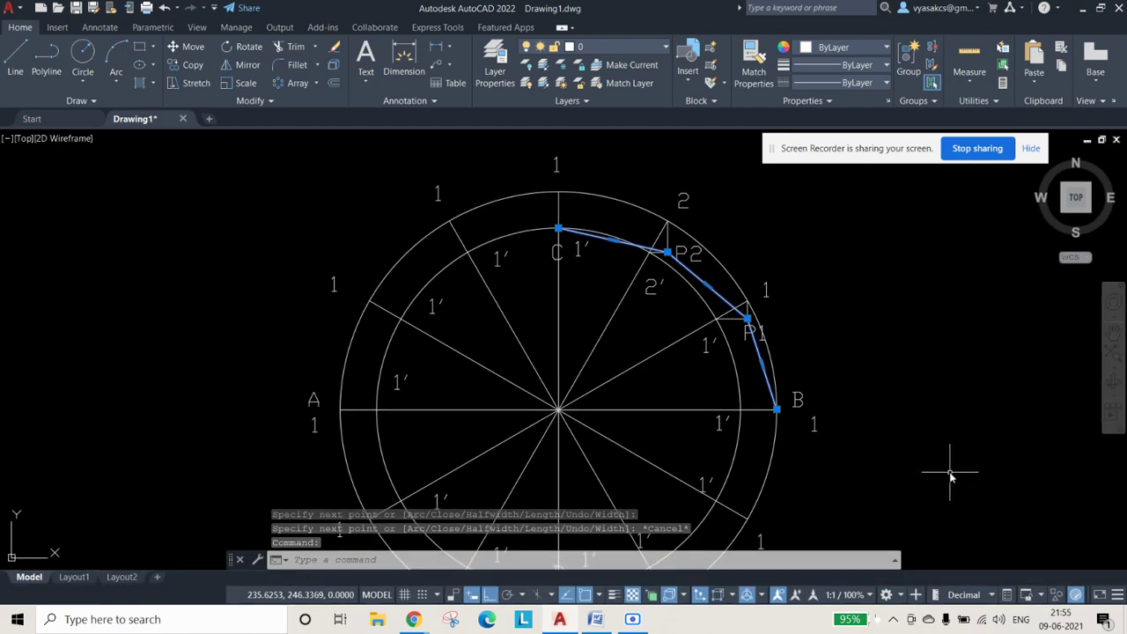
{"action": "key", "text": "Escape"}
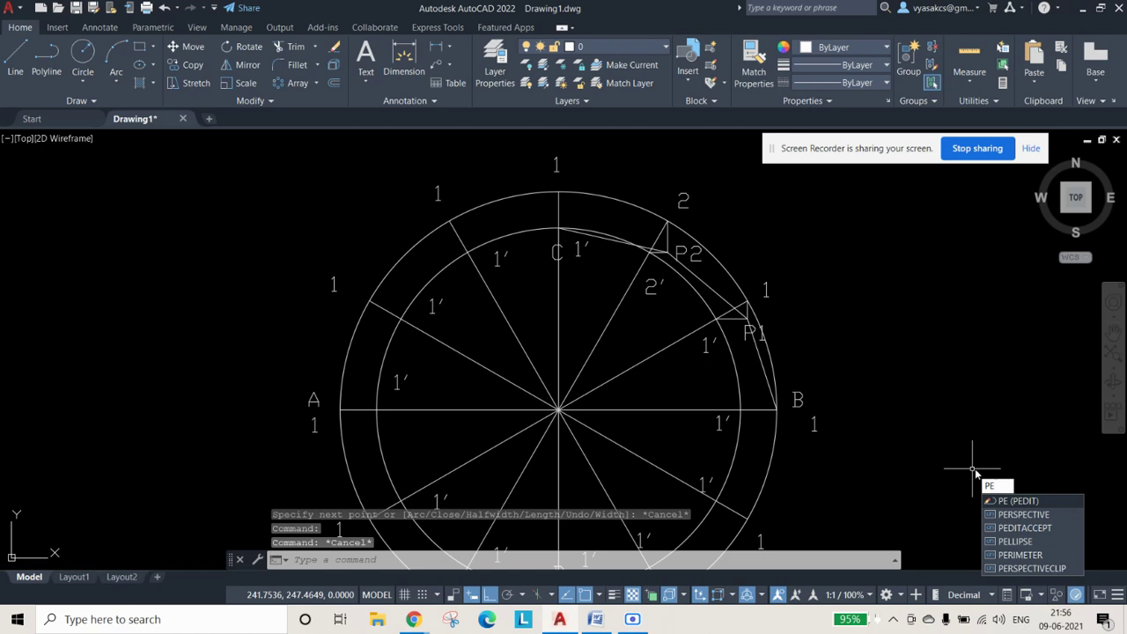
Step: Fit the B–P1–P2–C polyline into a smooth quarter-ellipse curve, then select it
{"action": "key", "text": "Return"}
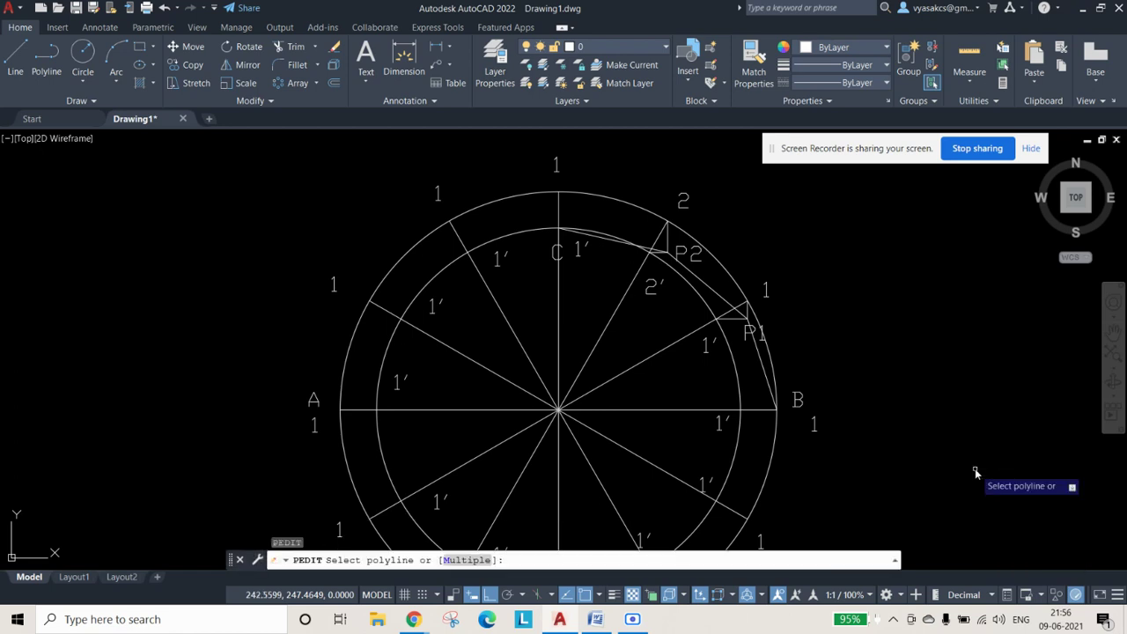
{"action": "left_click", "coordinate": [720, 299]}
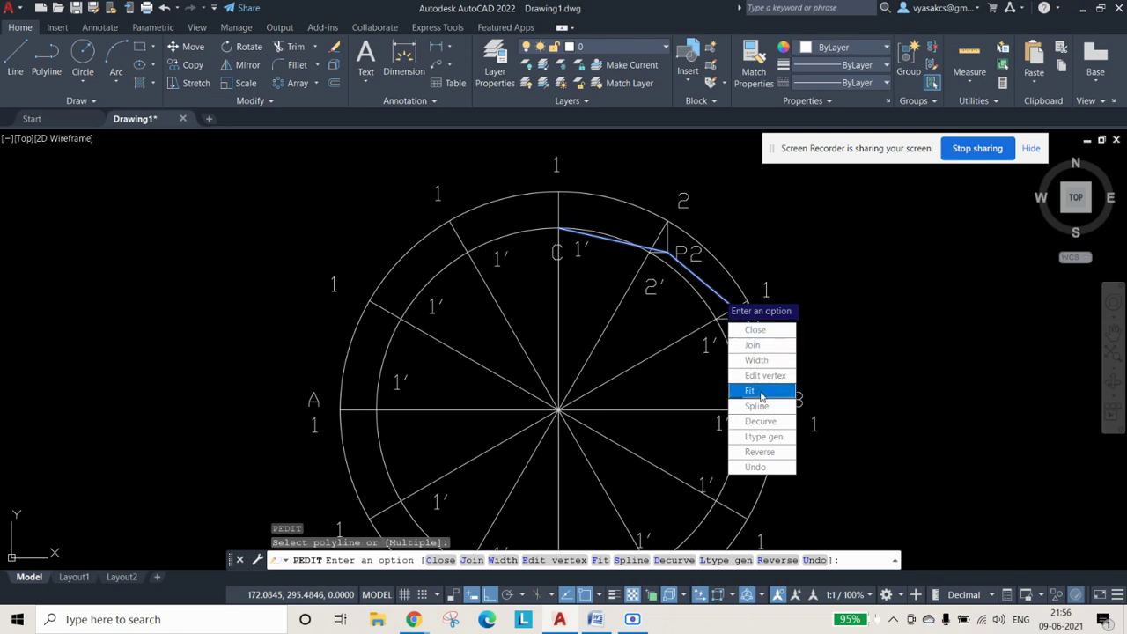
{"action": "left_click", "coordinate": [762, 394]}
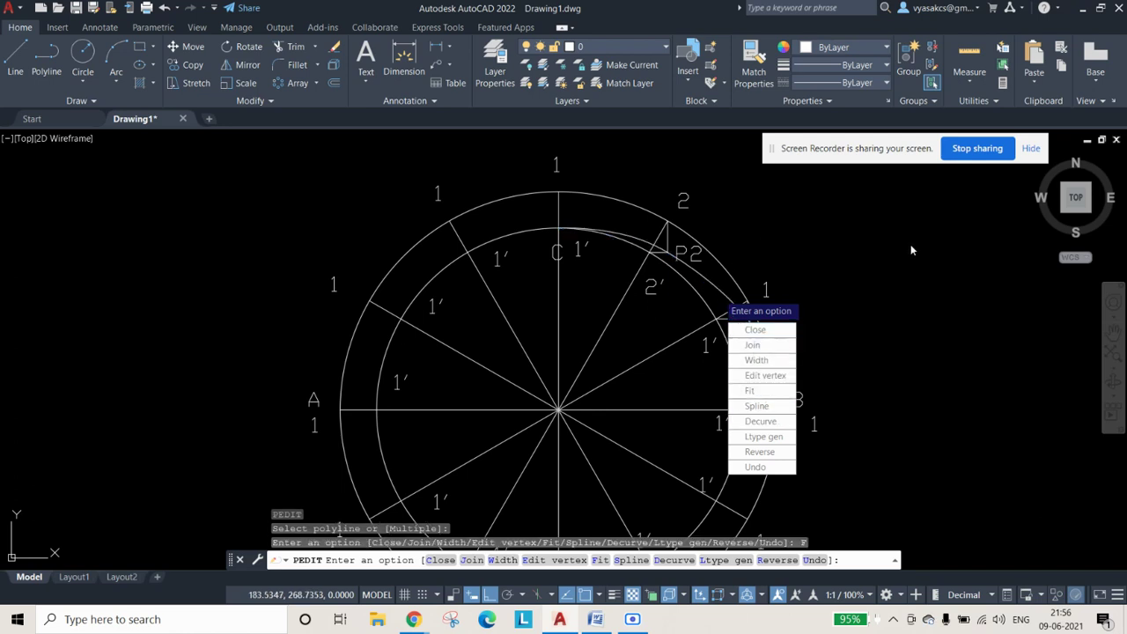
{"action": "key", "text": "Escape"}
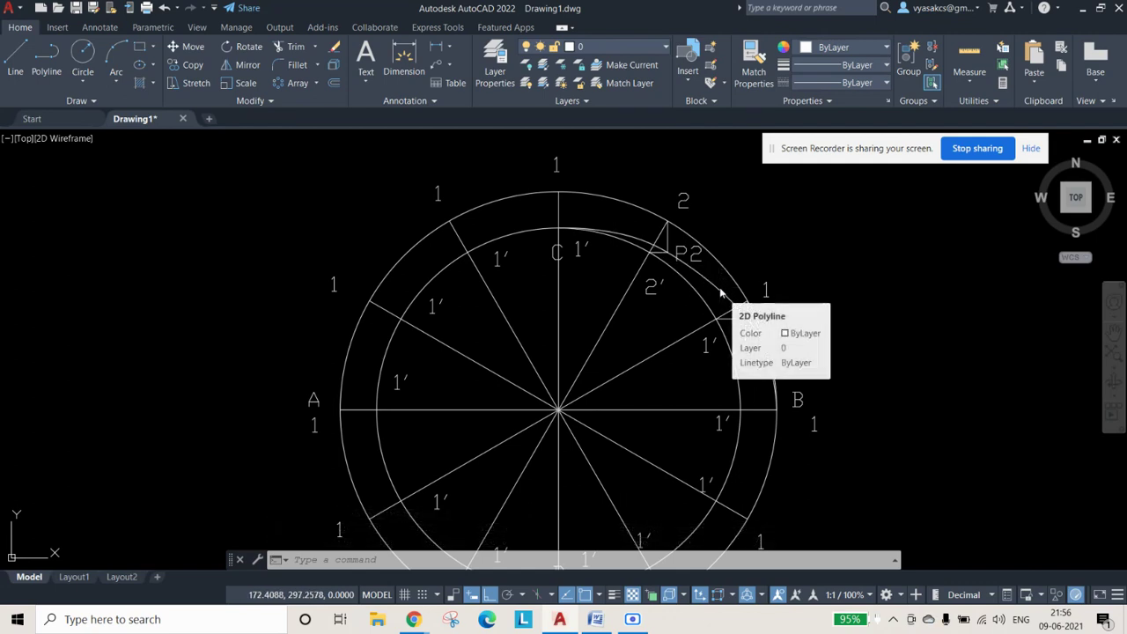
{"action": "left_click", "coordinate": [720, 293]}
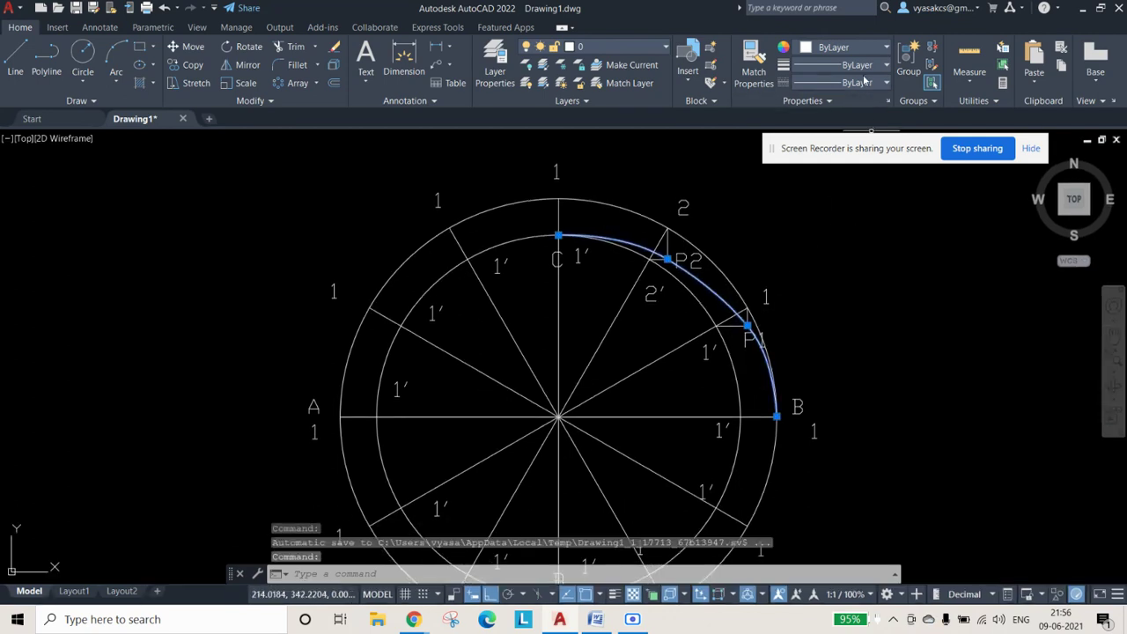
Step: Give the quarter curve a 0.40 mm lineweight, turn on lineweight display, and colour it orange
{"action": "left_click", "coordinate": [846, 65]}
{"action": "scroll", "coordinate": [838, 176], "scroll_direction": "down", "scroll_amount": 2}
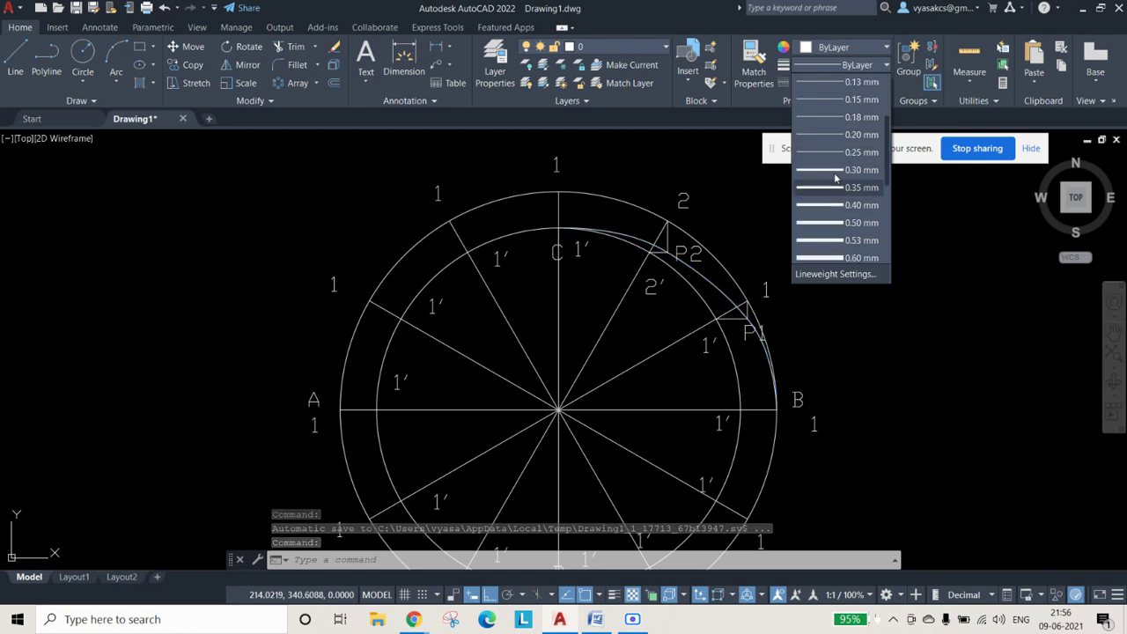
{"action": "left_click", "coordinate": [841, 205]}
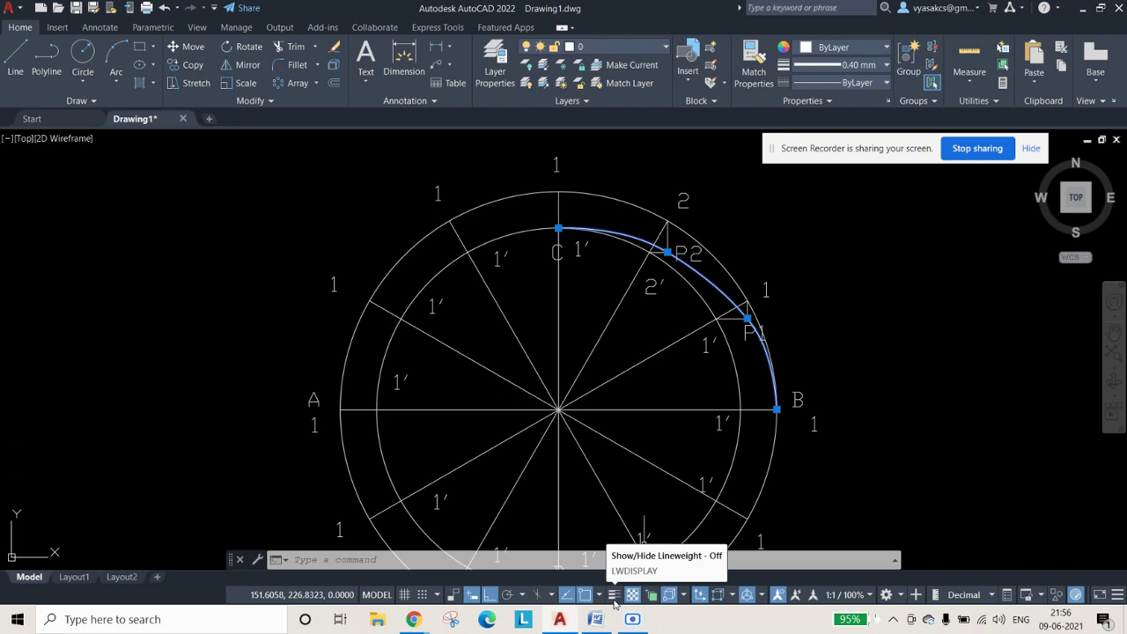
{"action": "left_click", "coordinate": [614, 595]}
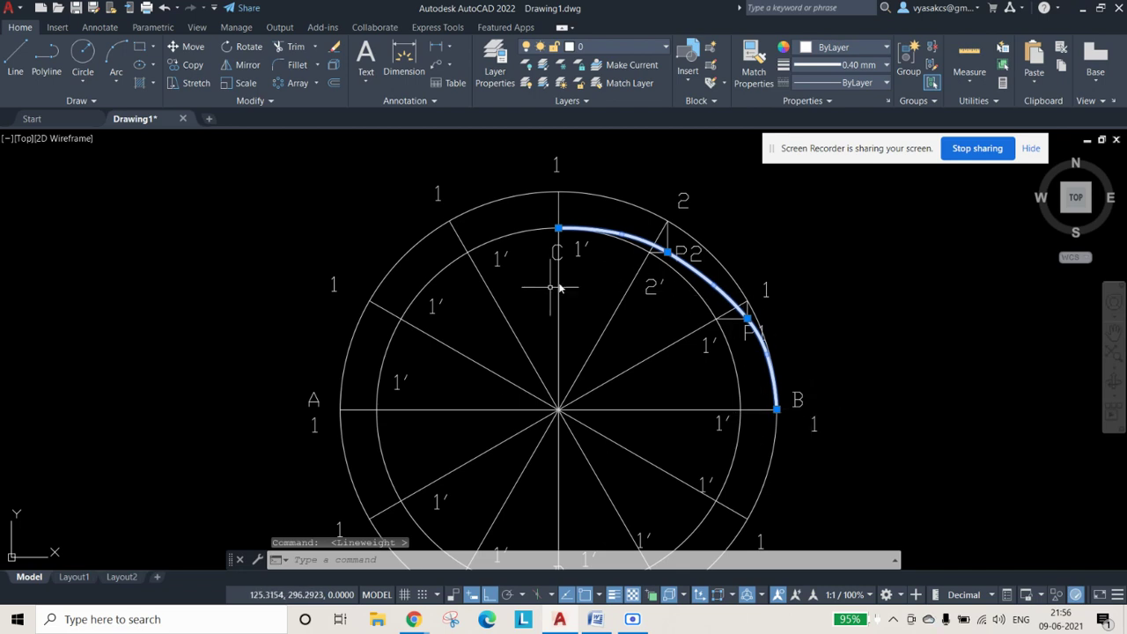
{"action": "left_click", "coordinate": [833, 51]}
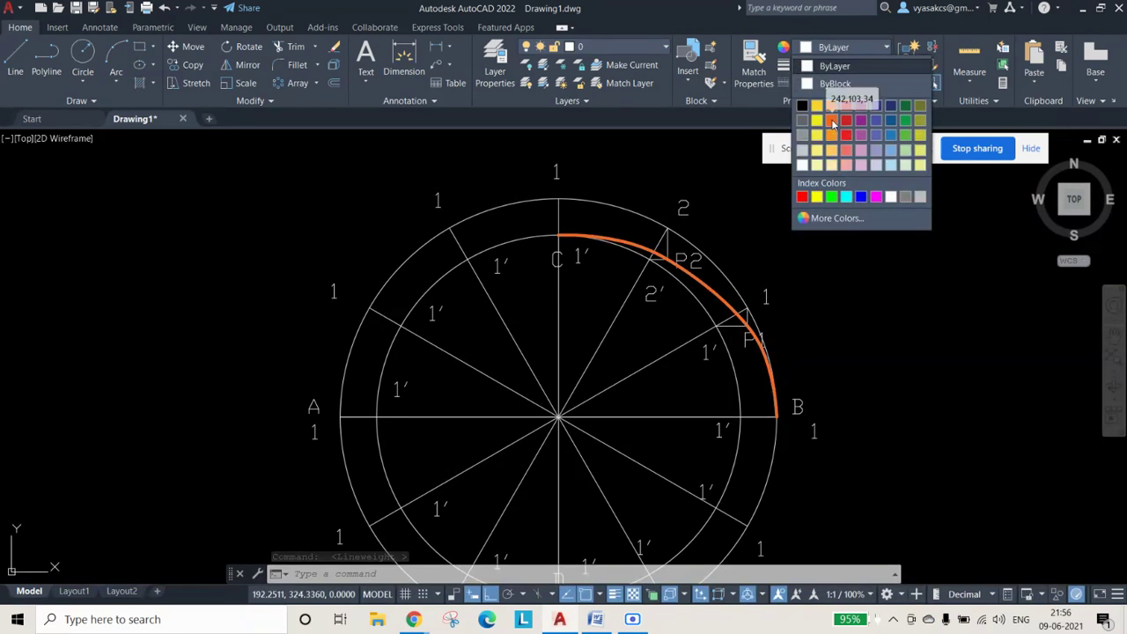
{"action": "left_click", "coordinate": [849, 99]}
{"action": "key", "text": "Escape"}
{"action": "key", "text": "Escape"}
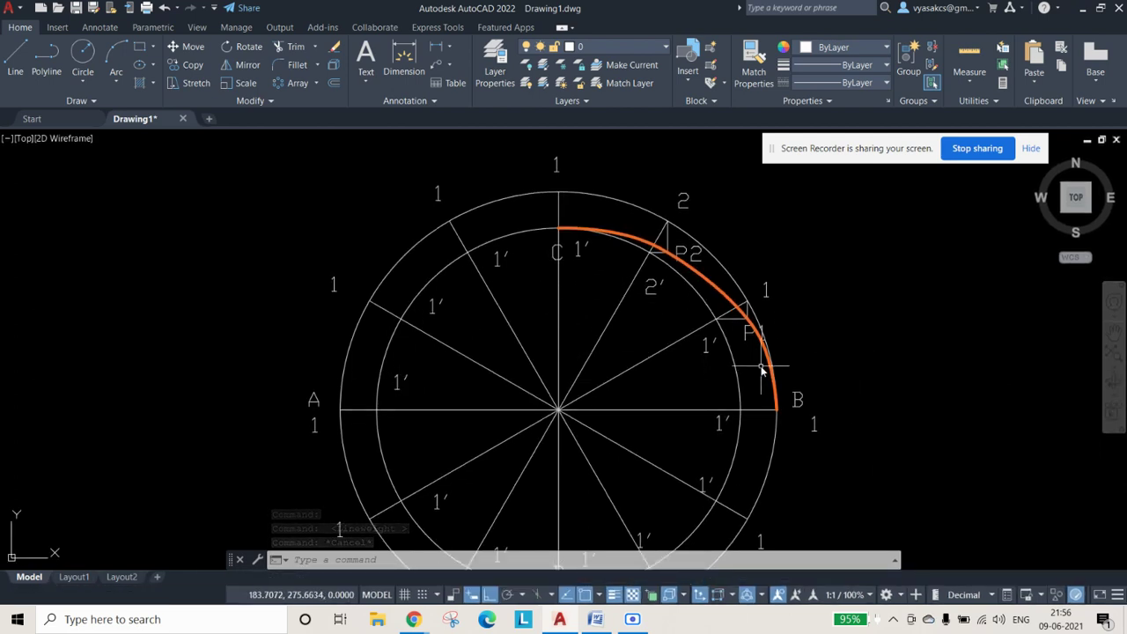
Step: Start mirroring the orange curve across the line from C to the centre, then cancel
{"action": "left_click", "coordinate": [247, 65]}
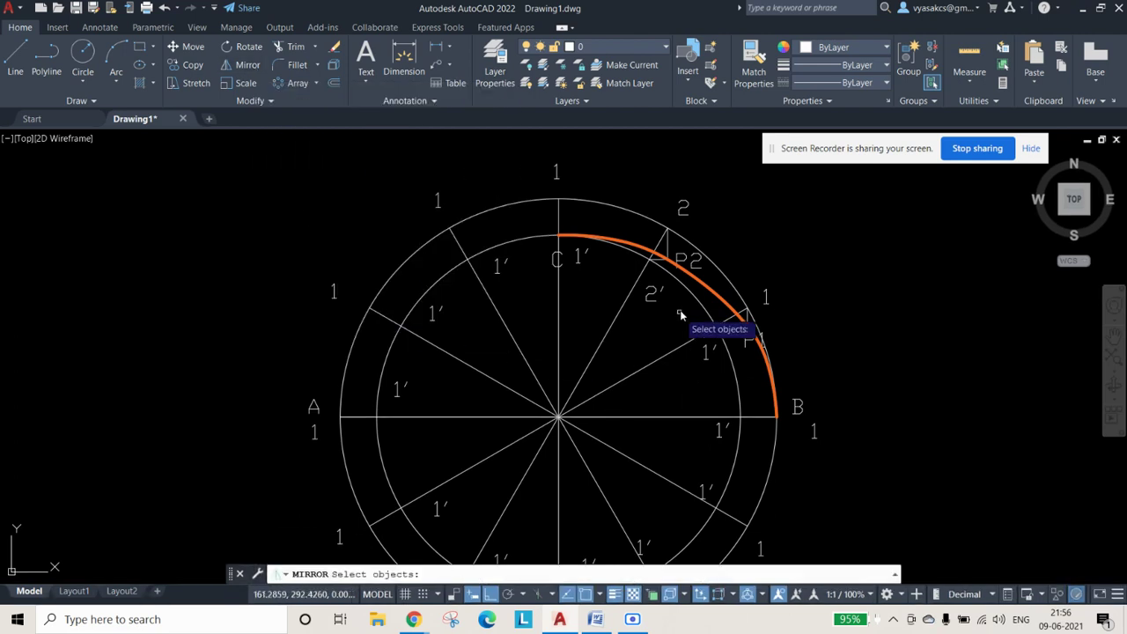
{"action": "left_click", "coordinate": [710, 290]}
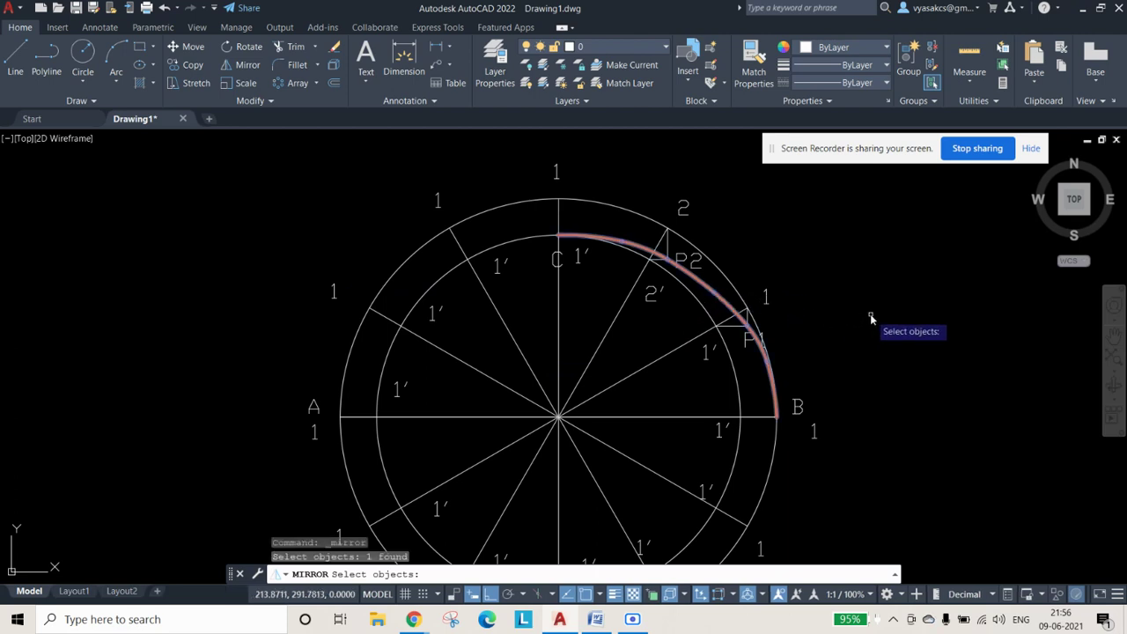
{"action": "key", "text": "Return"}
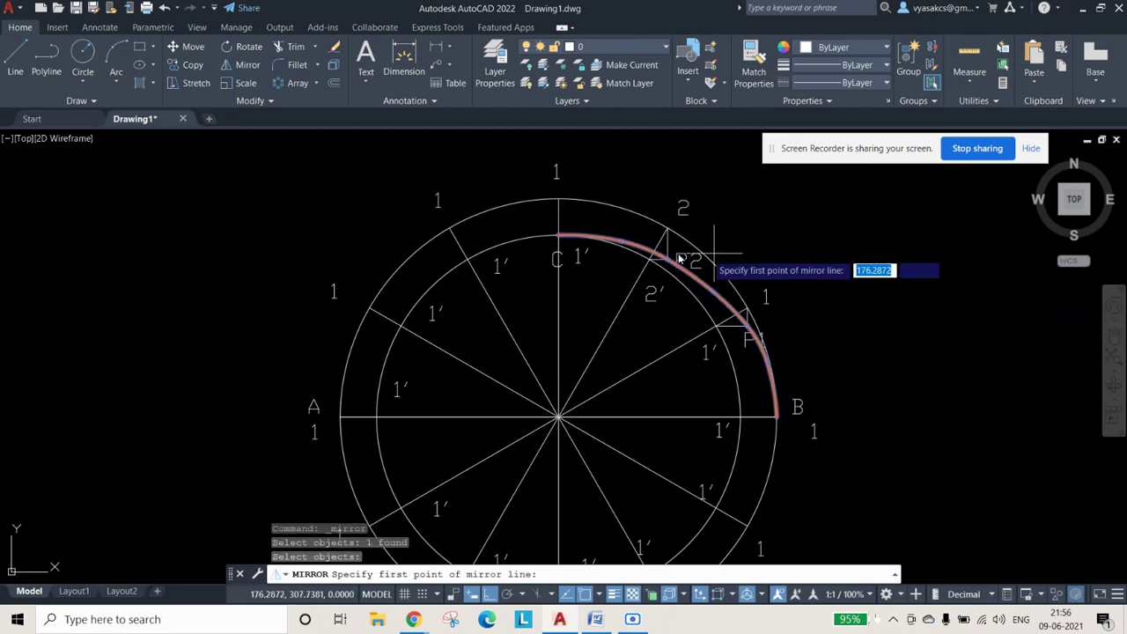
{"action": "left_click", "coordinate": [558, 236]}
{"action": "left_click", "coordinate": [554, 414]}
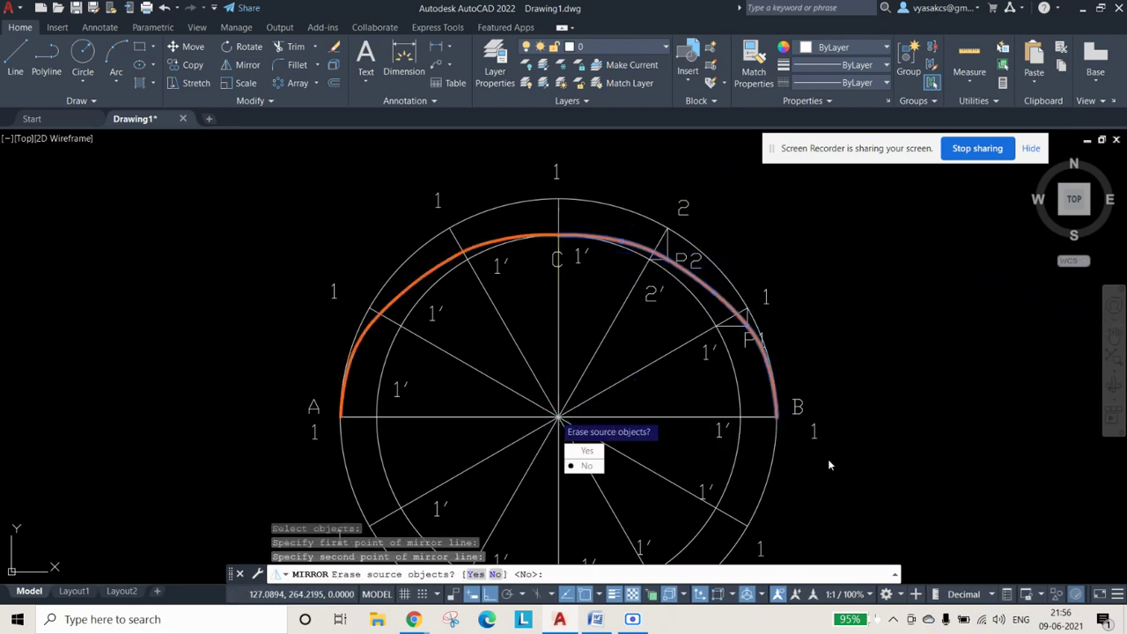
{"action": "key", "text": "Escape"}
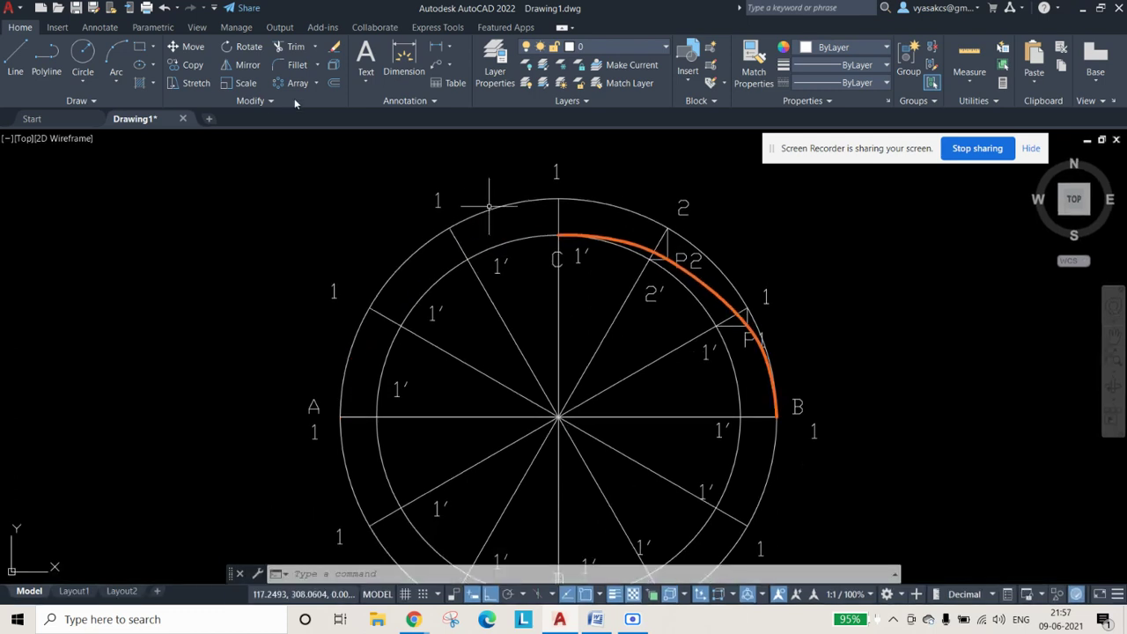
Step: Mirror the orange curve across the vertical line through C and the centre, keeping the original
{"action": "left_click", "coordinate": [241, 68]}
{"action": "left_click", "coordinate": [725, 294]}
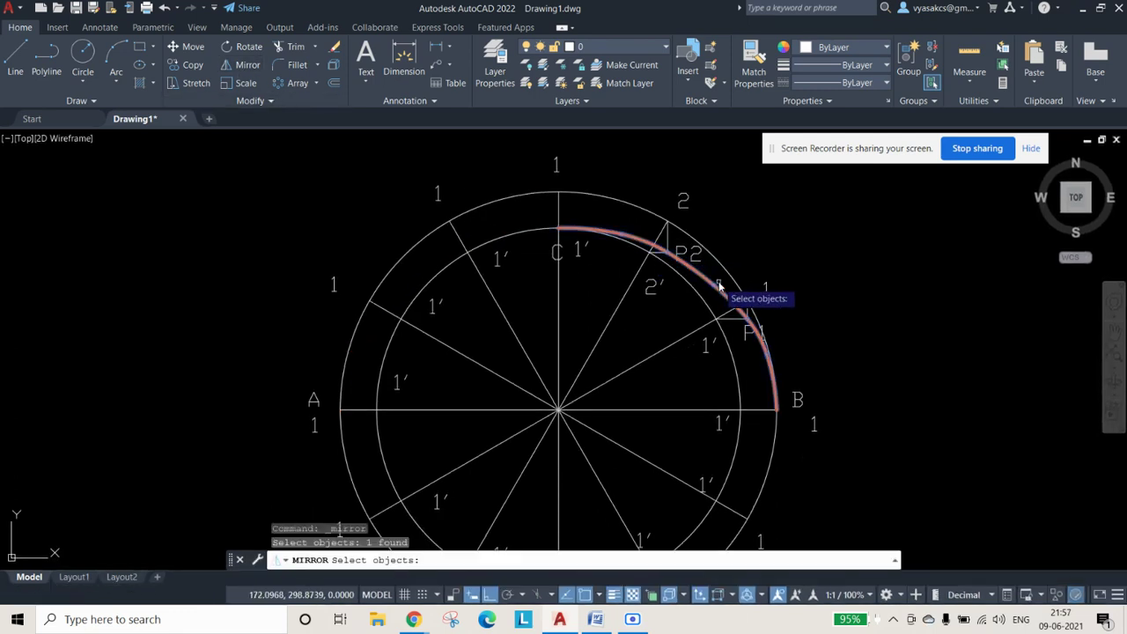
{"action": "key", "text": "Return"}
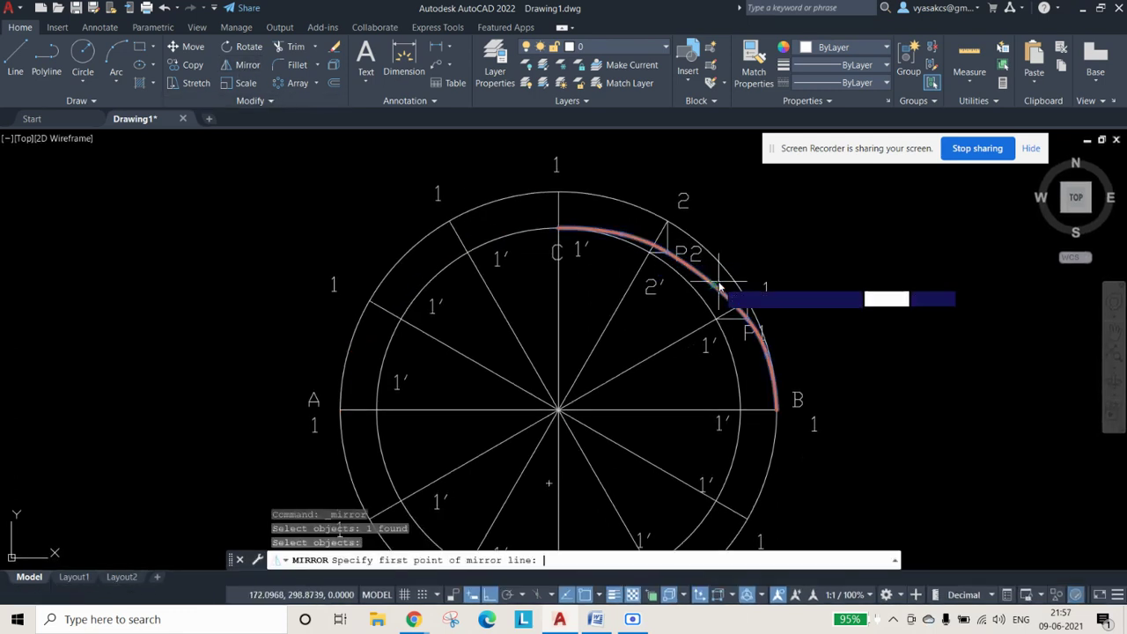
{"action": "left_click", "coordinate": [558, 230]}
{"action": "left_click", "coordinate": [559, 410]}
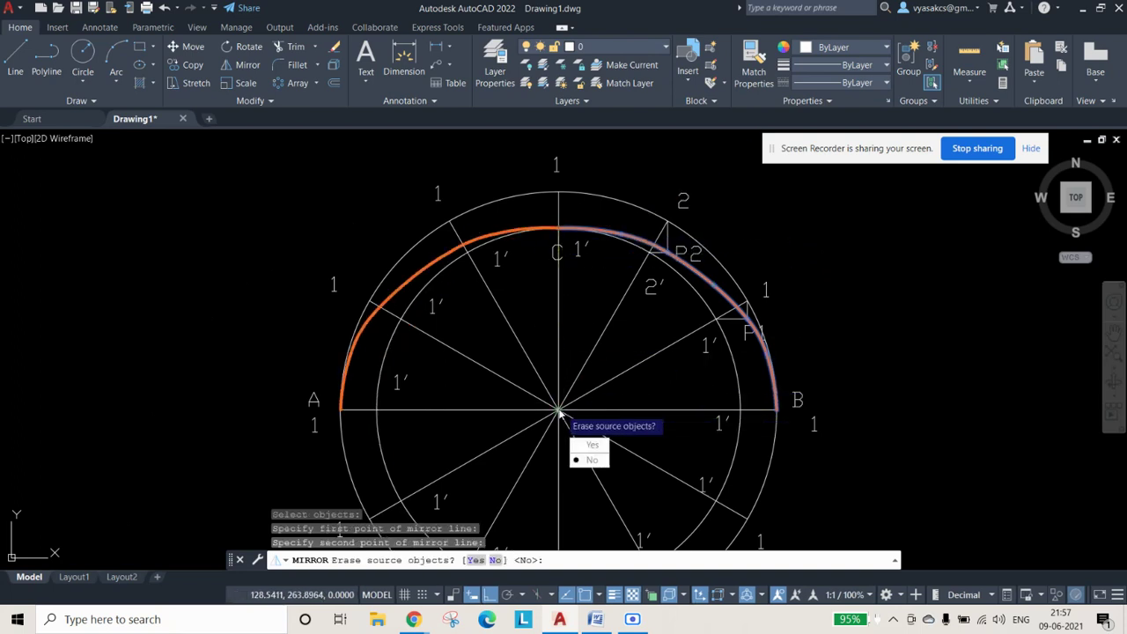
{"action": "key", "text": "Return"}
{"action": "middle_click_drag", "start_coordinate": [846, 431], "coordinate": [830, 390]}
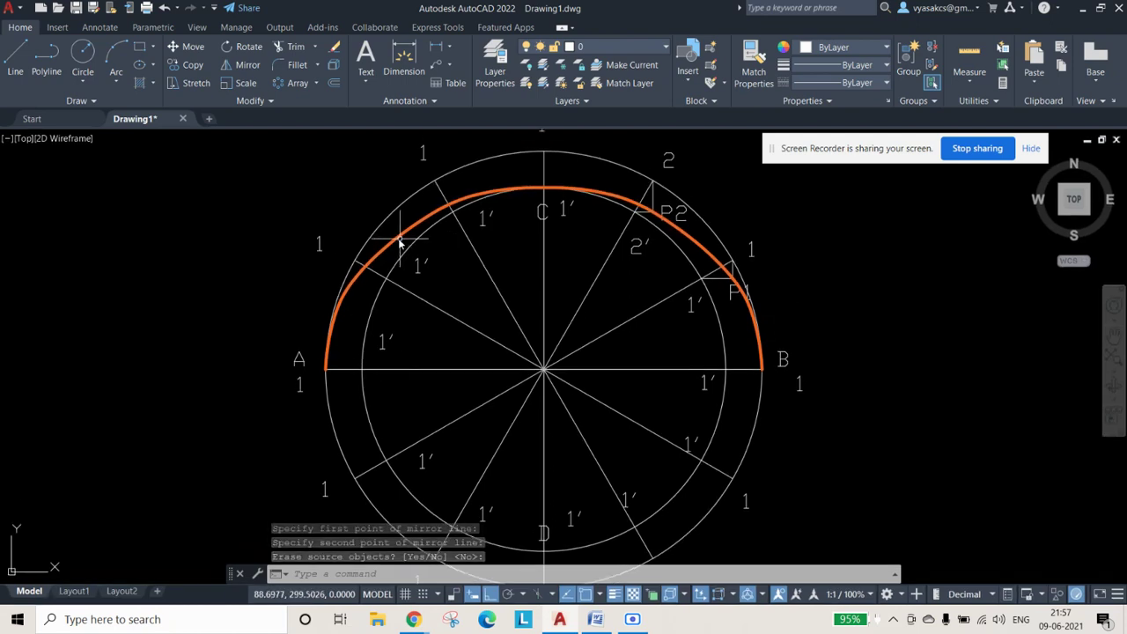
{"action": "key", "text": "Return"}
Step: Mirror both upper arcs across the horizontal A–B axis, keeping the originals
{"action": "left_click", "coordinate": [387, 248]}
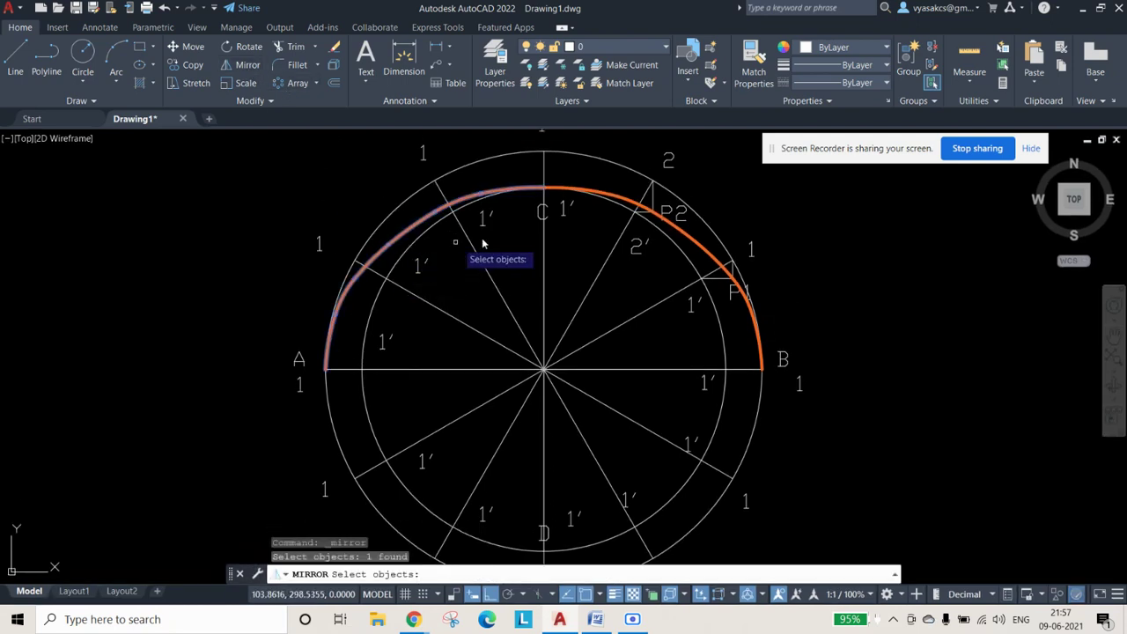
{"action": "left_click", "coordinate": [709, 234]}
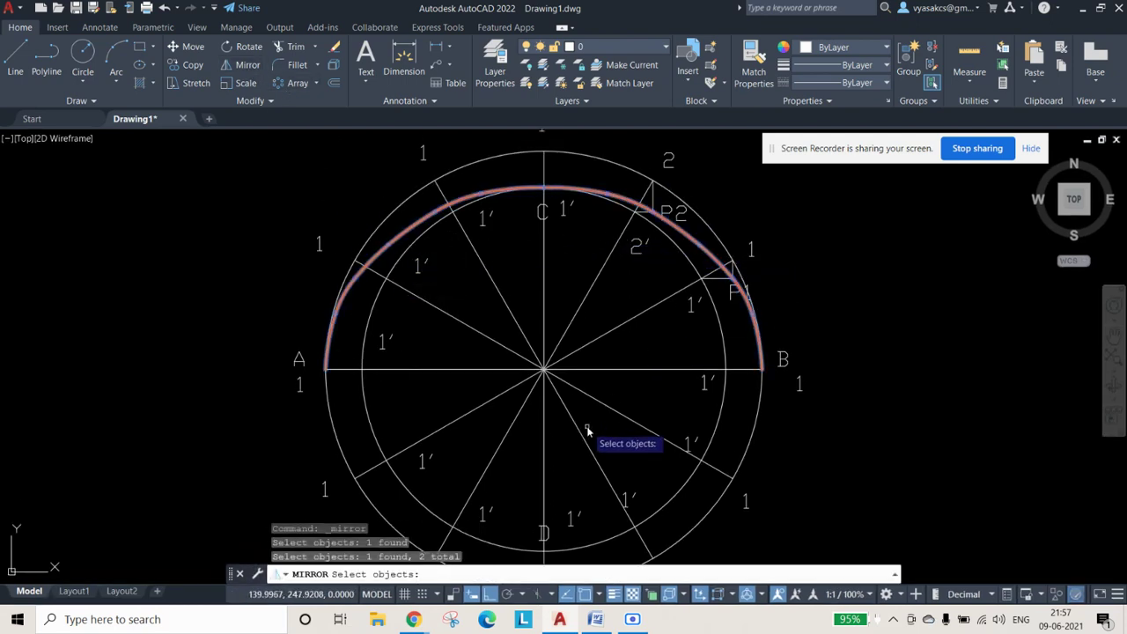
{"action": "key", "text": "Return"}
{"action": "left_click", "coordinate": [348, 372]}
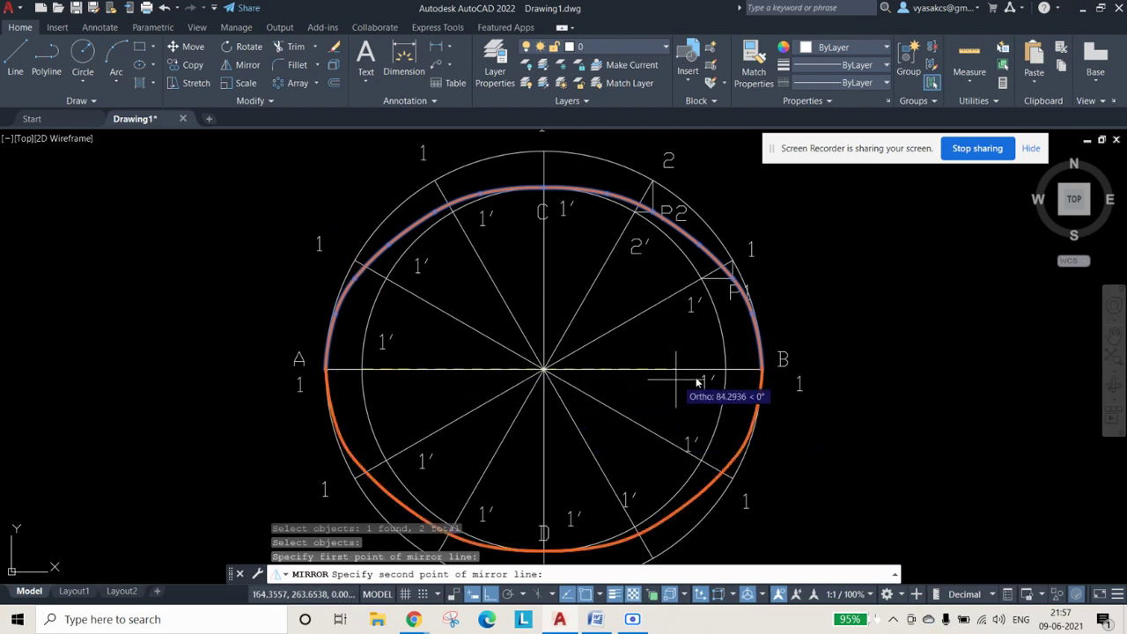
{"action": "left_click", "coordinate": [728, 373]}
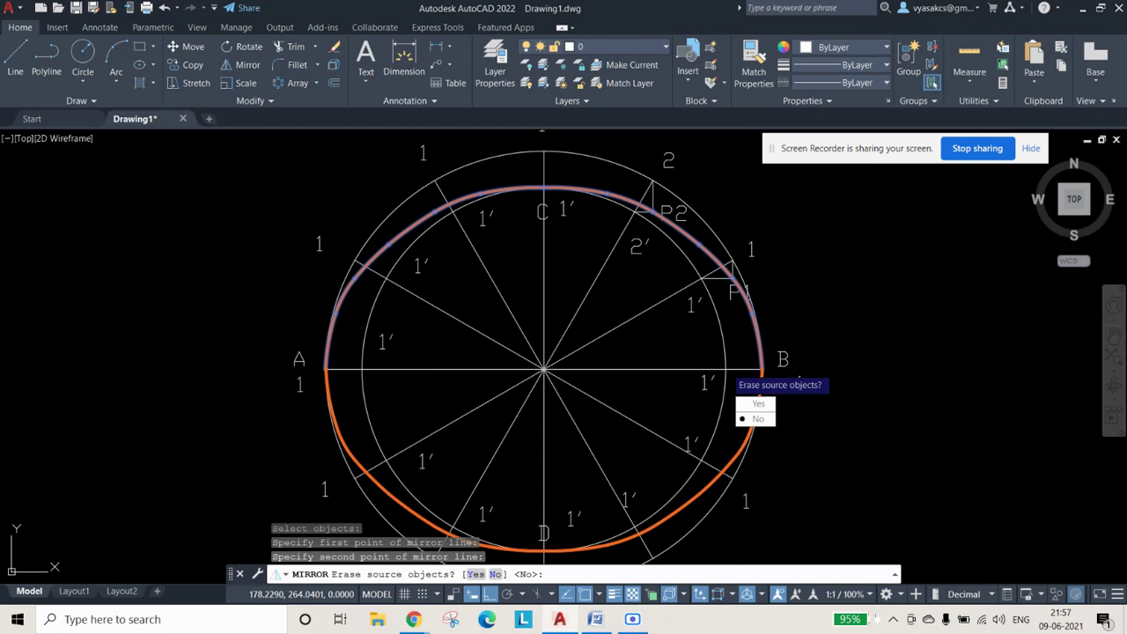
{"action": "key", "text": "Return"}
{"action": "scroll", "coordinate": [747, 371], "scroll_direction": "down", "scroll_amount": 2}
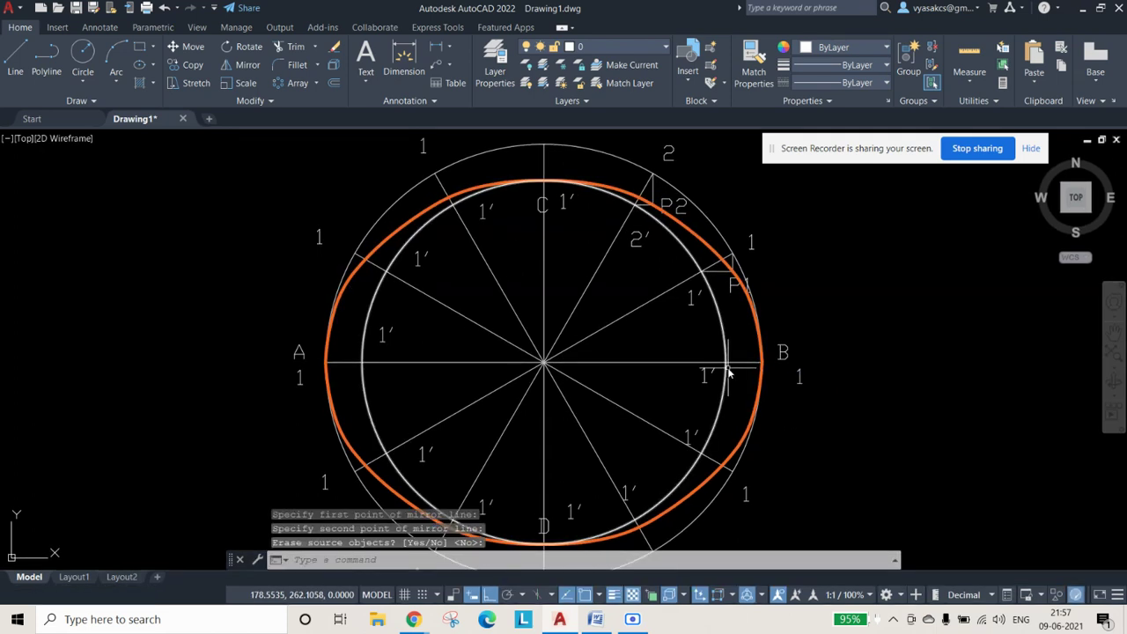
{"action": "middle_click_drag", "start_coordinate": [925, 477], "coordinate": [862, 425]}
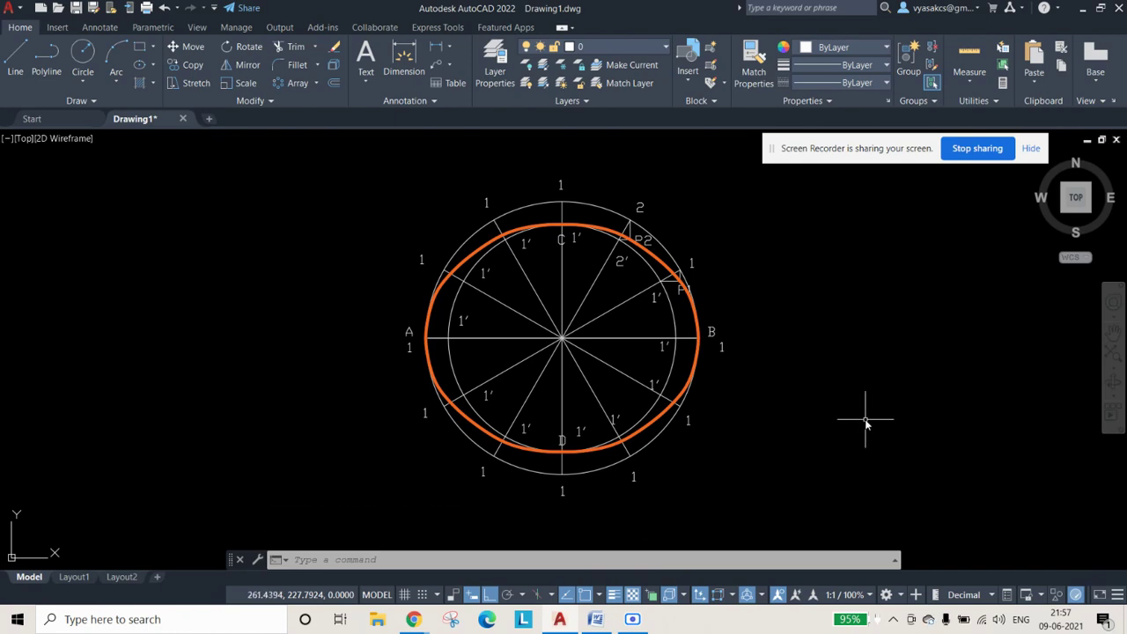
{"action": "scroll", "coordinate": [802, 375], "scroll_direction": "down", "scroll_amount": 2}
{"action": "scroll", "coordinate": [750, 329], "scroll_direction": "up", "scroll_amount": 2}
{"action": "mouse_move", "coordinate": [647, 231]}
{"action": "middle_mouse_down"}
{"action": "mouse_move", "coordinate": [667, 302]}
{"action": "mouse_move", "coordinate": [667, 290]}
{"action": "middle_mouse_up"}
{"action": "scroll", "coordinate": [667, 291], "scroll_direction": "up", "scroll_amount": 2}
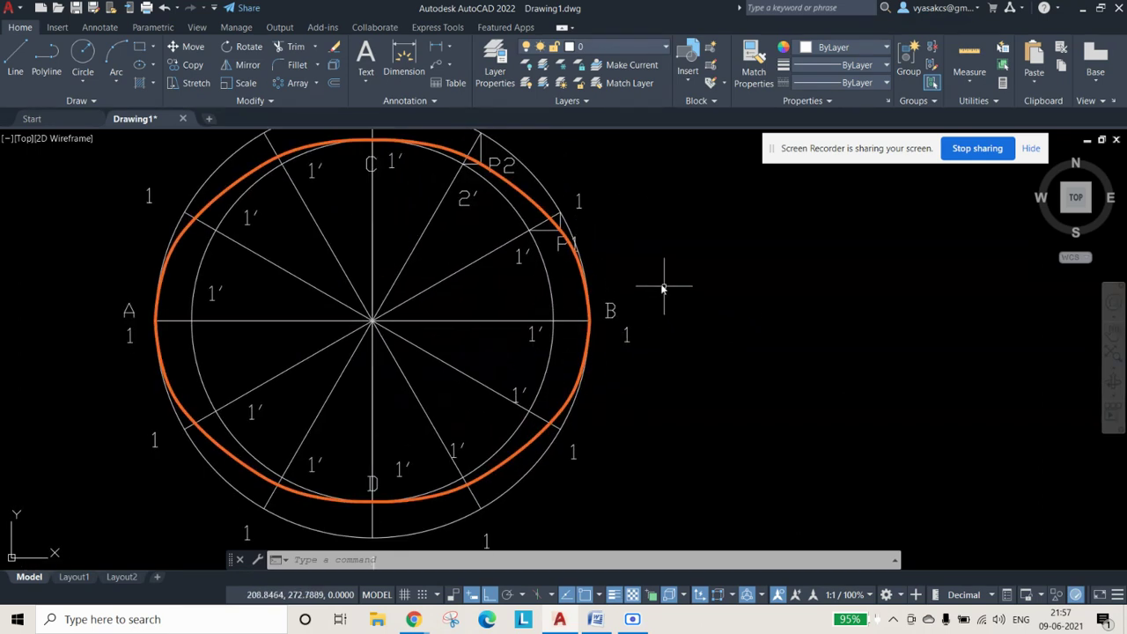
{"action": "scroll", "coordinate": [668, 283], "scroll_direction": "down", "scroll_amount": 2}
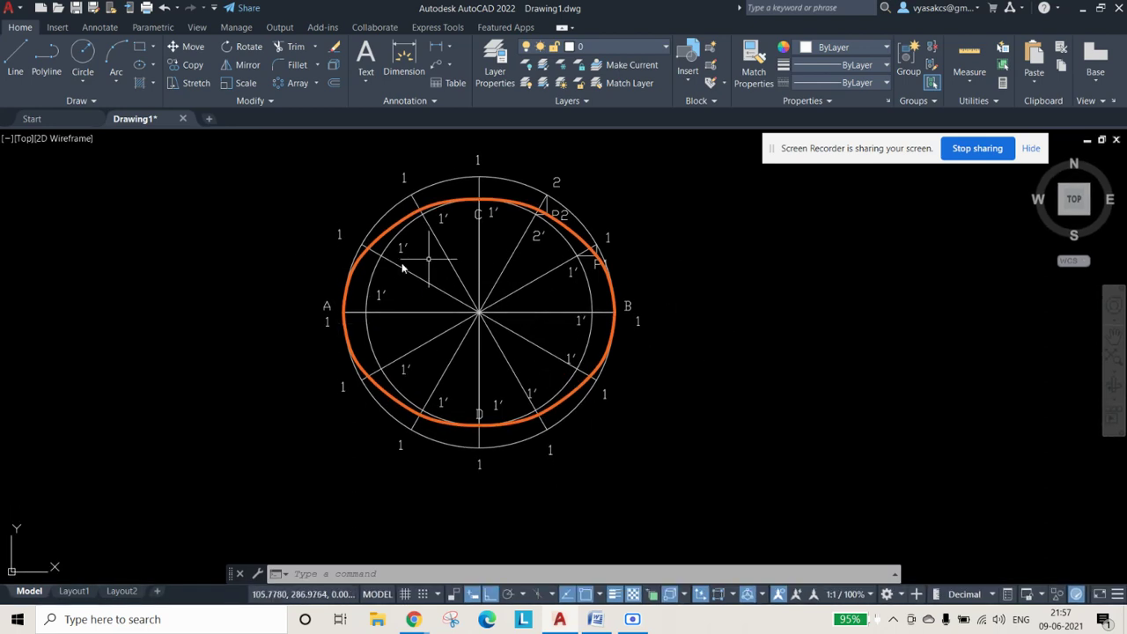
{"action": "left_click", "coordinate": [264, 135]}
{"action": "left_click", "coordinate": [738, 499]}
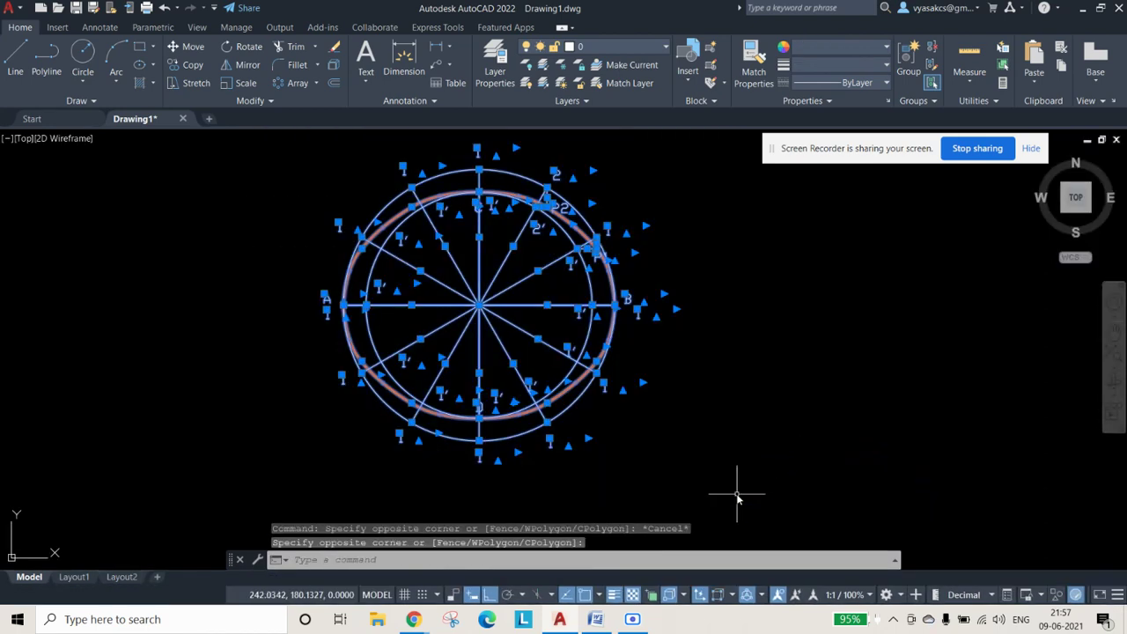
{"action": "type", "text": "ro"}
{"action": "key", "text": "Return"}
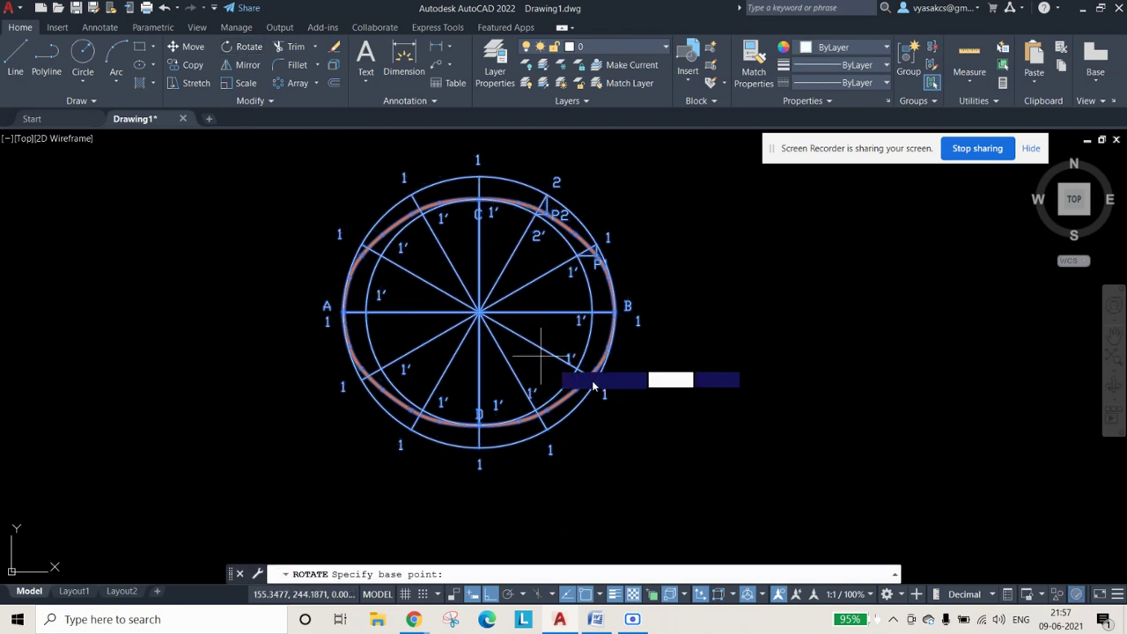
{"action": "left_click", "coordinate": [478, 313]}
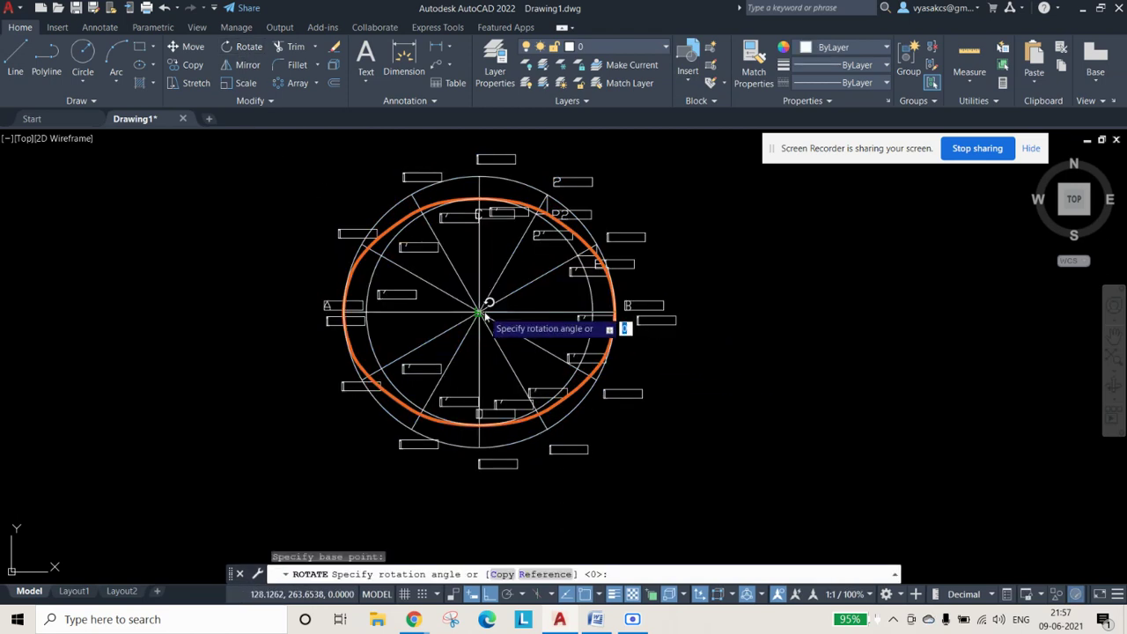
{"action": "type", "text": "90"}
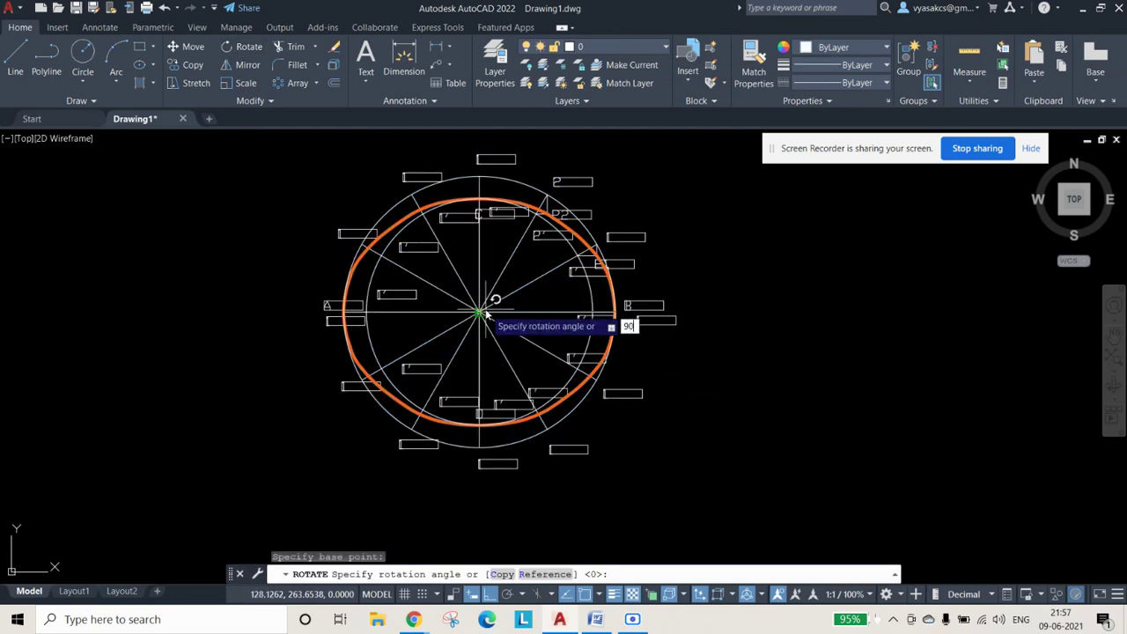
{"action": "key", "text": "Return"}
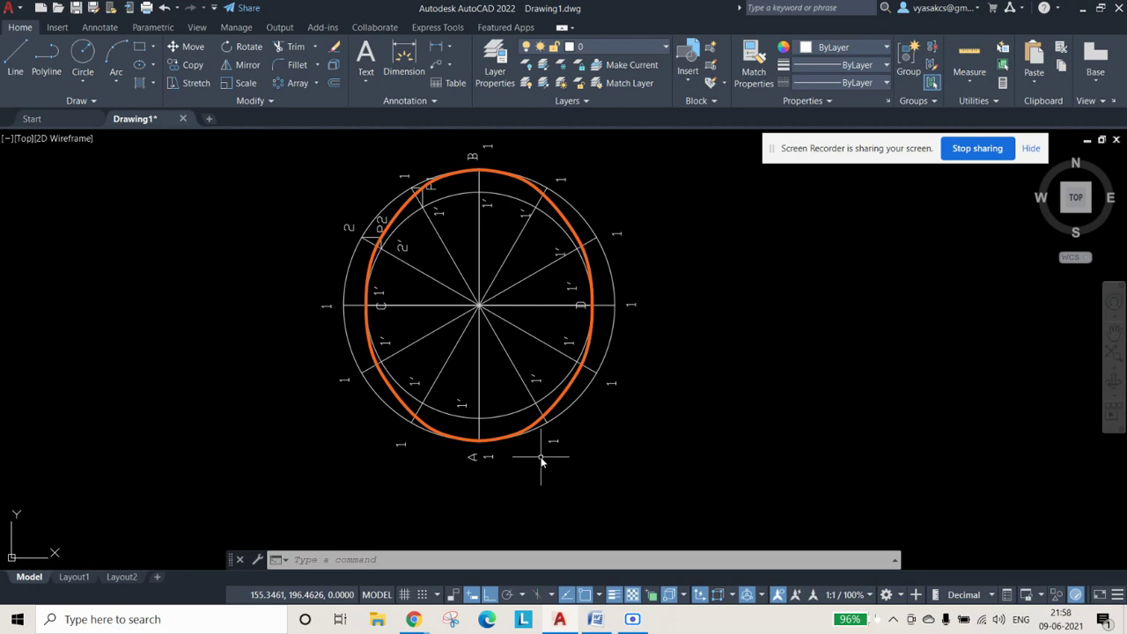
{"action": "key", "text": "ctrl+z"}
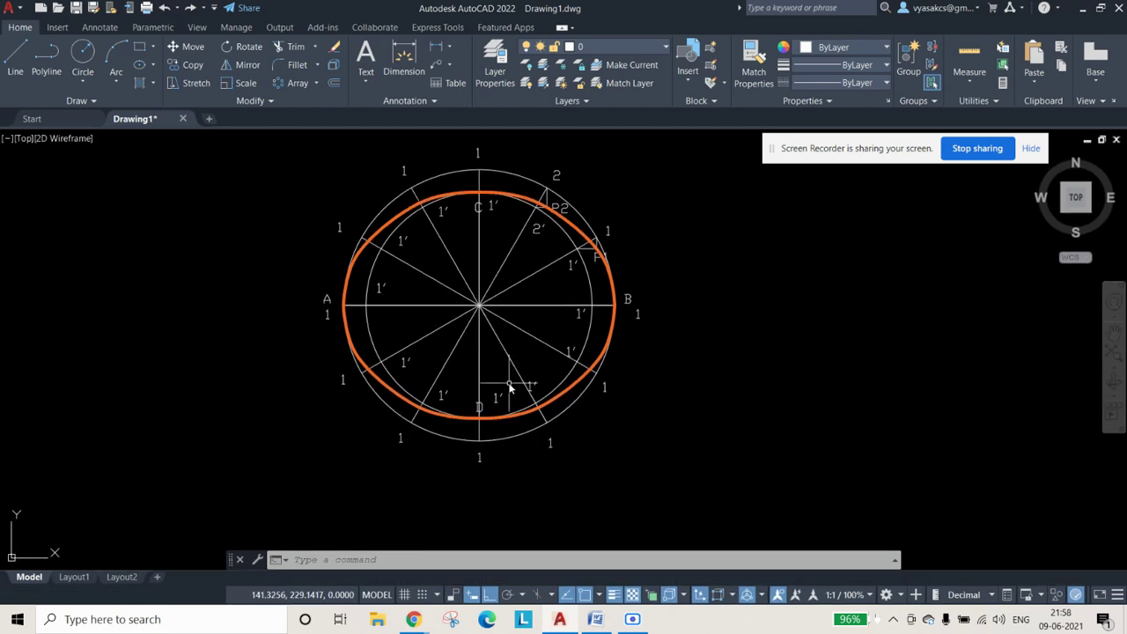
Step: Start the Dimension command and check the required 120 and 100 axis lengths in Word
{"action": "left_click", "coordinate": [413, 59]}
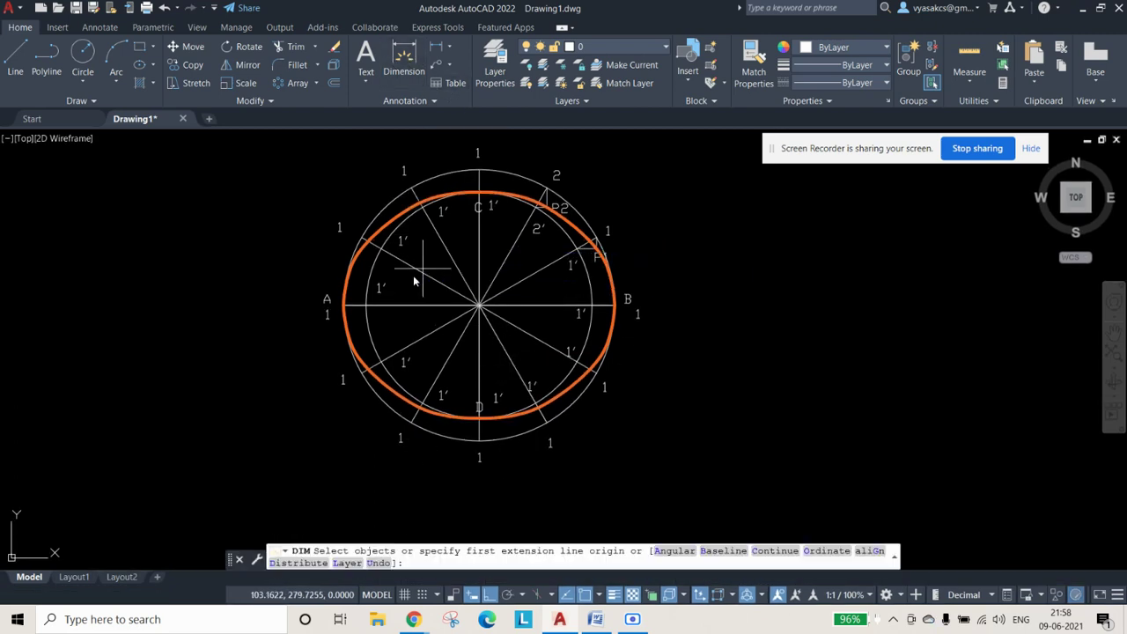
{"action": "left_click", "coordinate": [595, 619]}
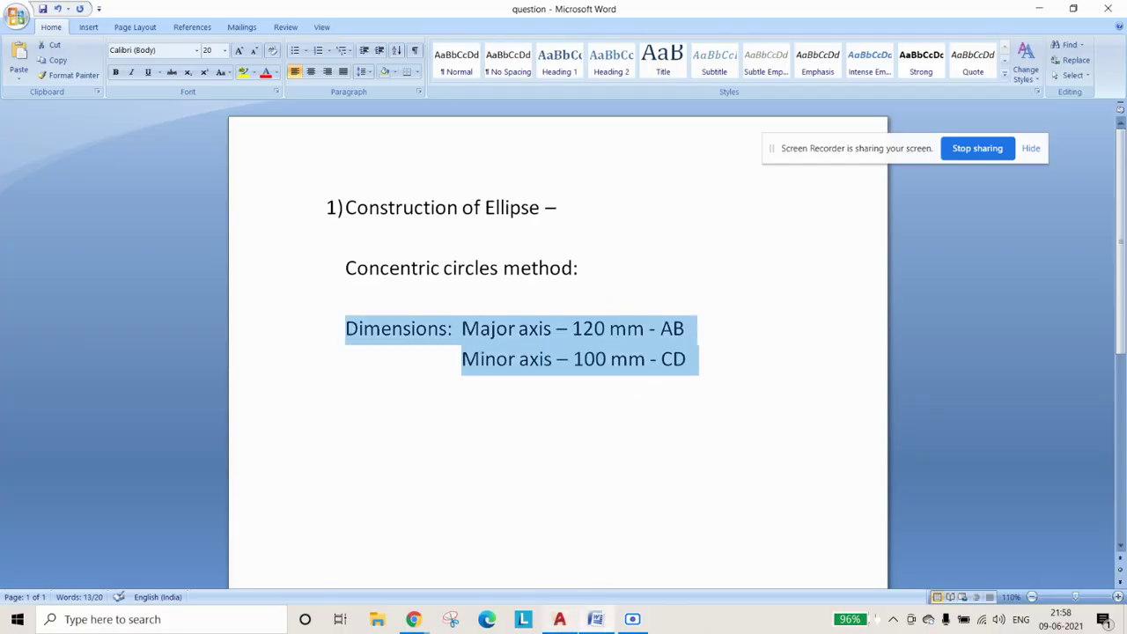
{"action": "mouse_move", "coordinate": [559, 619]}
{"action": "left_click", "coordinate": [554, 626]}
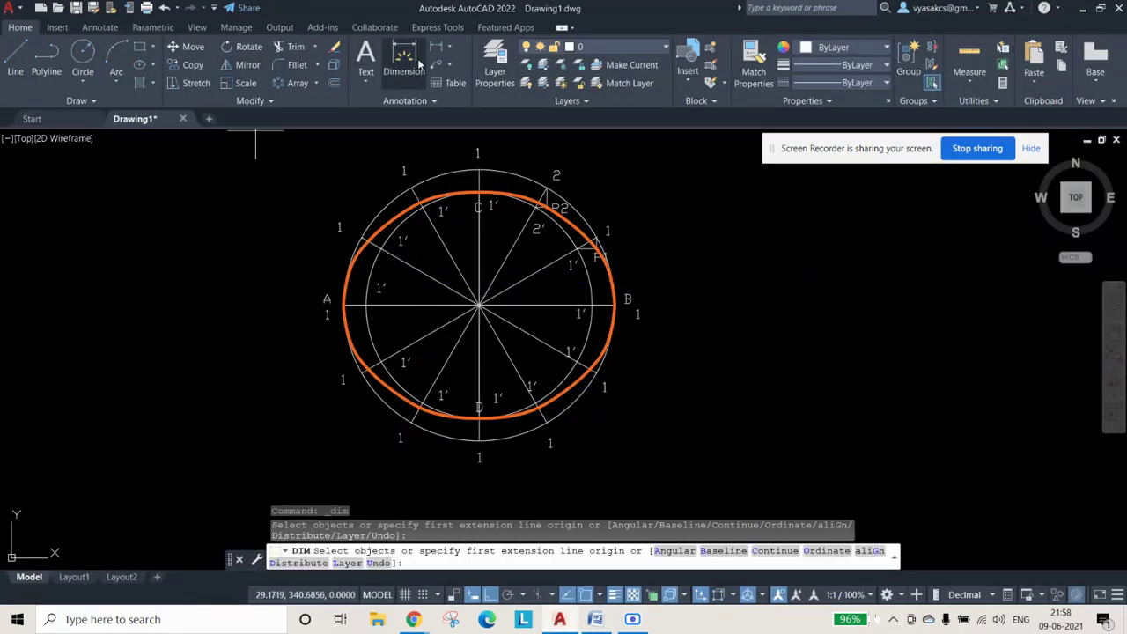
Step: Add a 120 dimension across A–B below the ellipse and a 100 dimension through C–D at right
{"action": "left_click", "coordinate": [344, 305]}
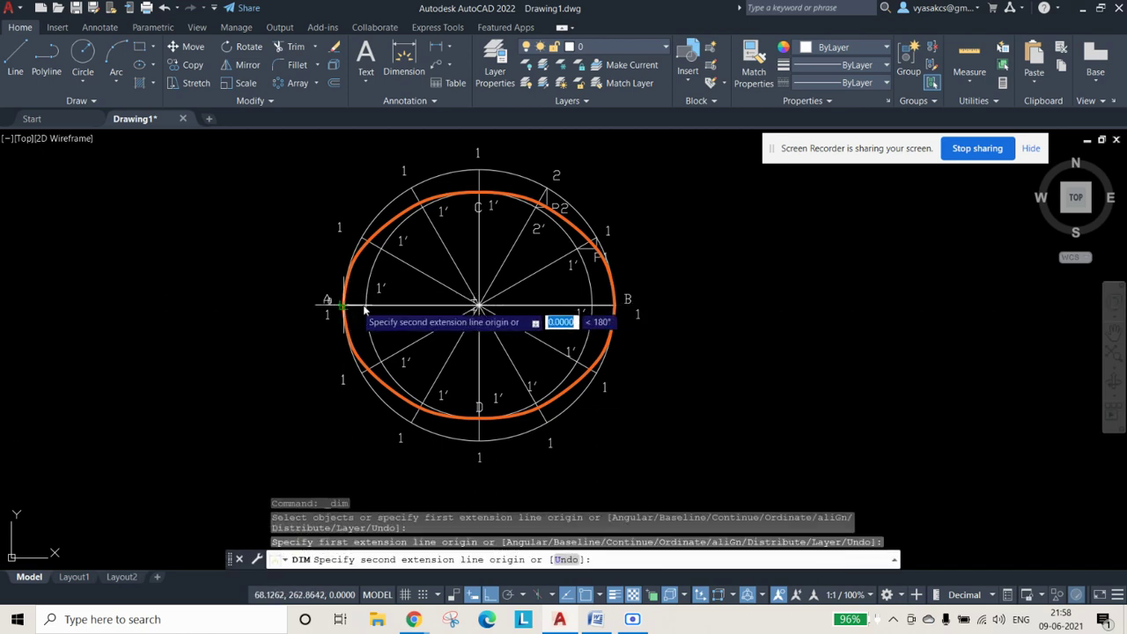
{"action": "left_click", "coordinate": [620, 306]}
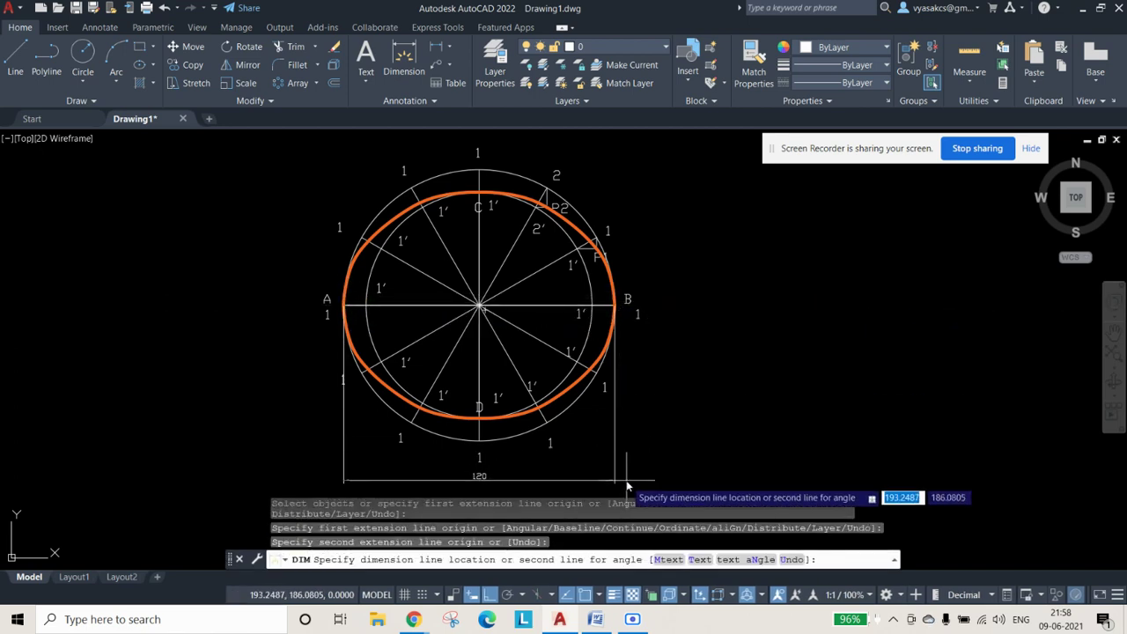
{"action": "left_click", "coordinate": [627, 484]}
{"action": "left_click", "coordinate": [404, 61]}
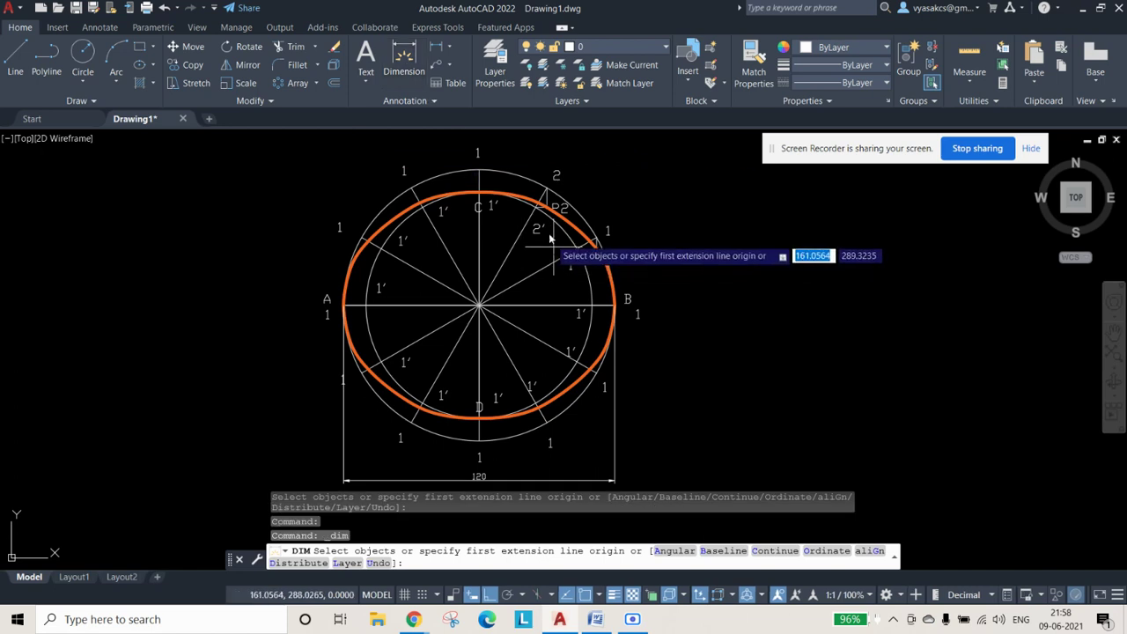
{"action": "left_click", "coordinate": [478, 192]}
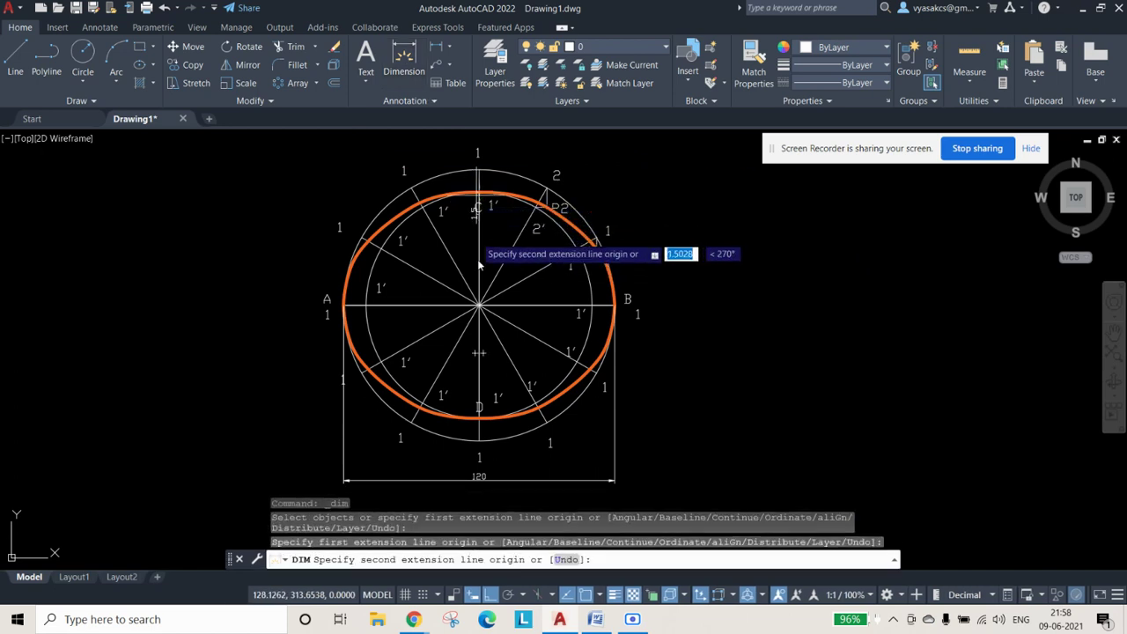
{"action": "left_click", "coordinate": [478, 416]}
{"action": "left_click", "coordinate": [688, 419]}
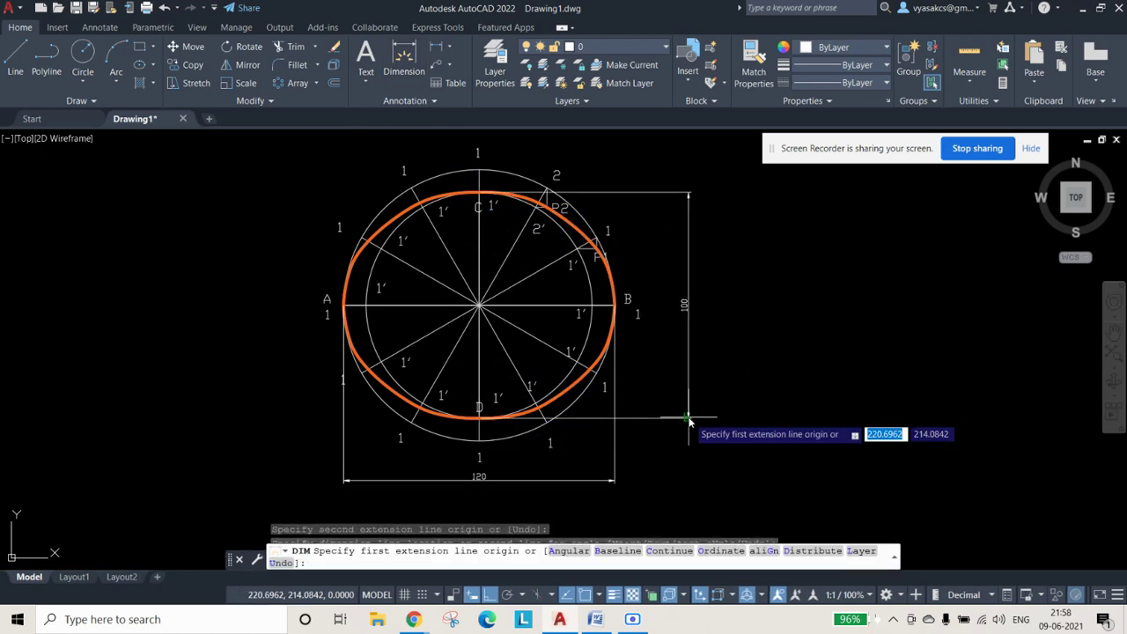
{"action": "type", "text": "c"}
{"action": "key", "text": "Return"}
{"action": "key", "text": "Escape"}
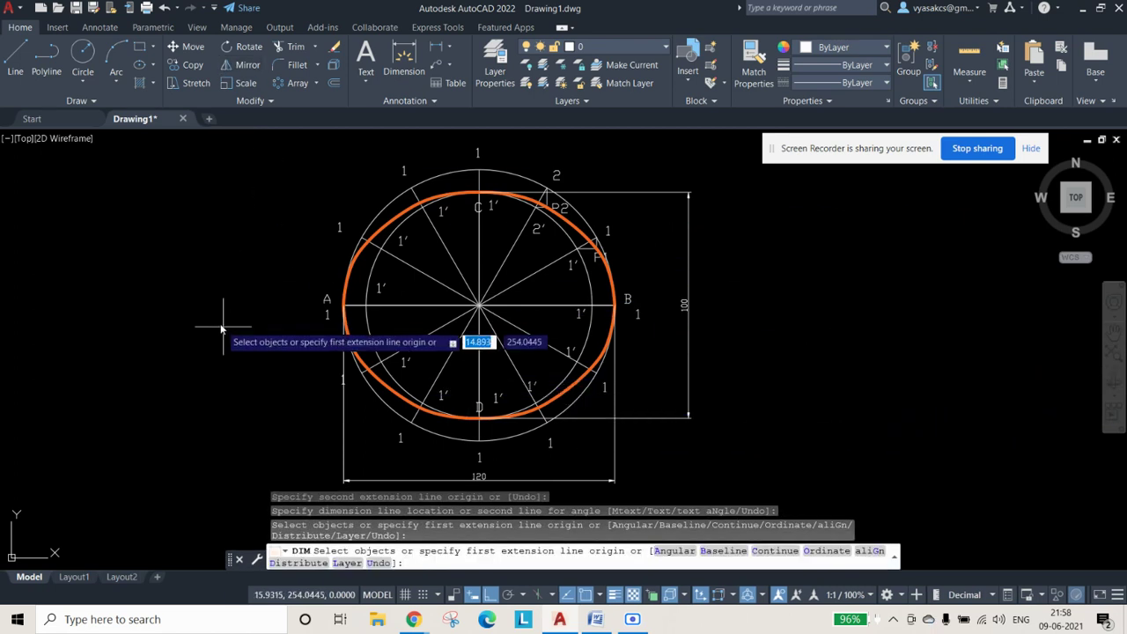
Step: Open a multiline text box at the upper left of the drawing with MT
{"action": "key", "text": "Escape"}
{"action": "type", "text": "mt"}
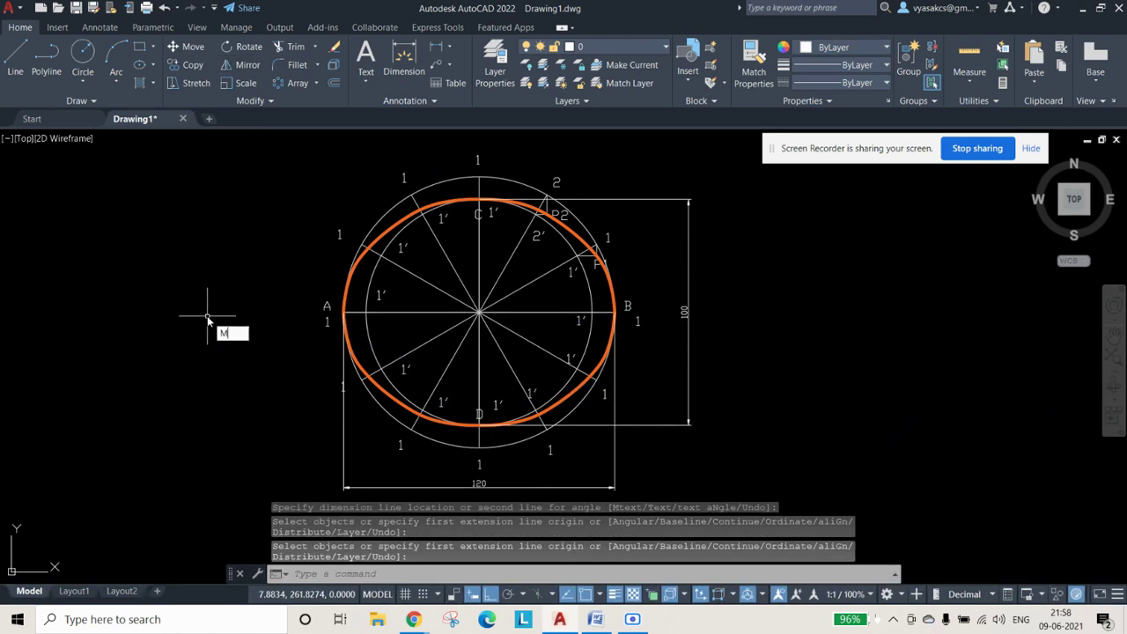
{"action": "key", "text": "Return"}
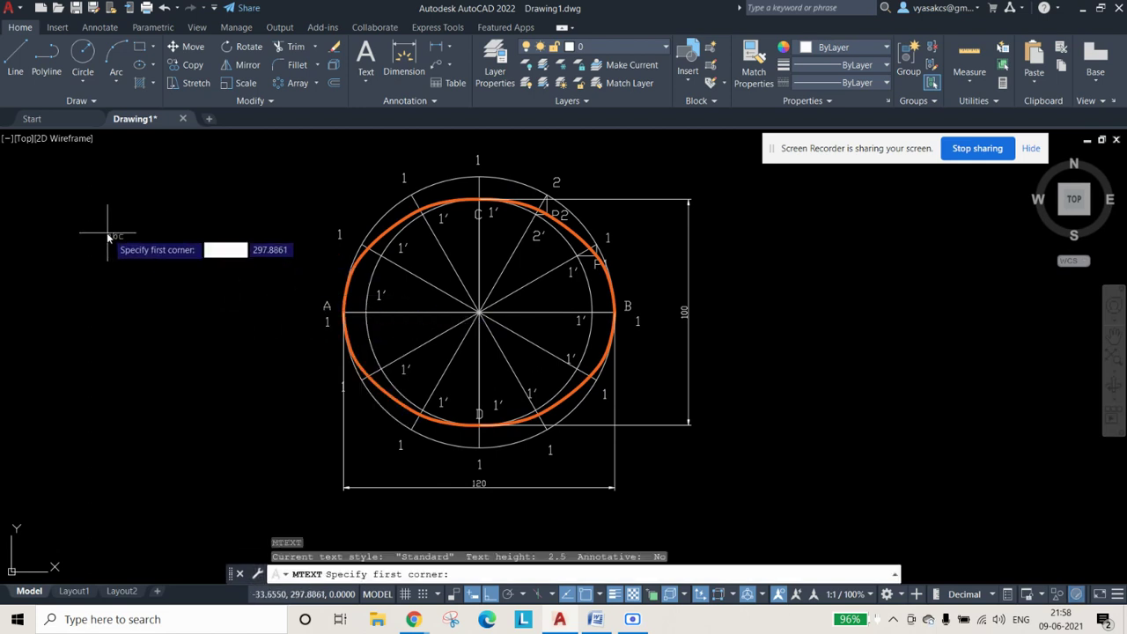
{"action": "left_click", "coordinate": [66, 226]}
{"action": "left_click", "coordinate": [201, 322]}
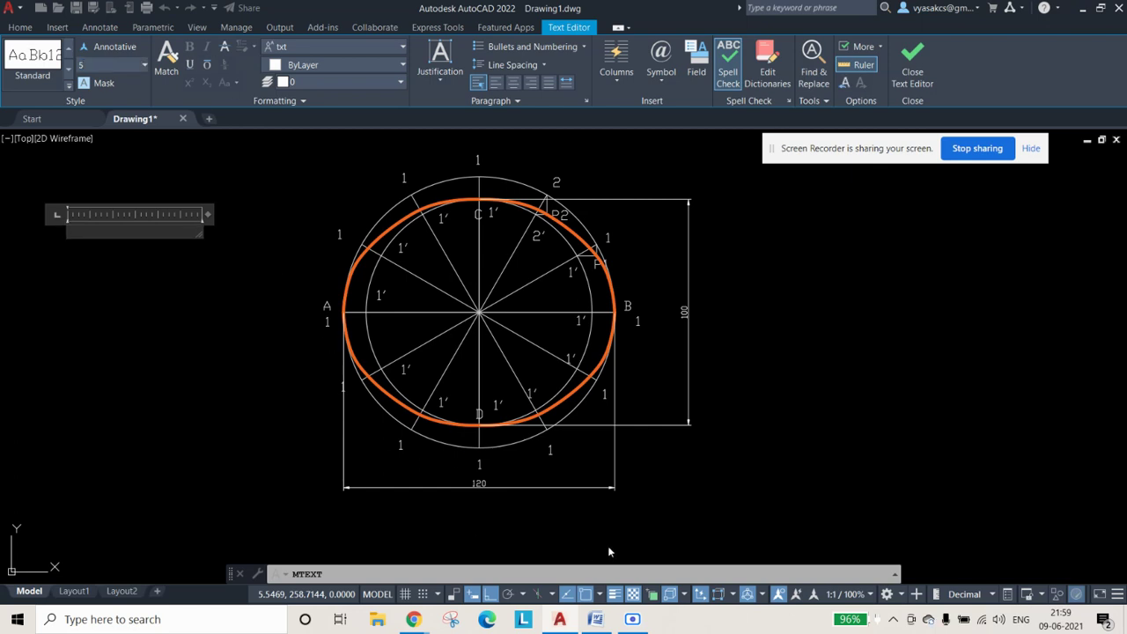
Step: Select and copy the whole question text, from 'Construction' to 'CD', in Word
{"action": "left_click", "coordinate": [596, 619]}
{"action": "left_click", "coordinate": [518, 387]}
{"action": "left_click_drag", "start_coordinate": [699, 364], "coordinate": [351, 212]}
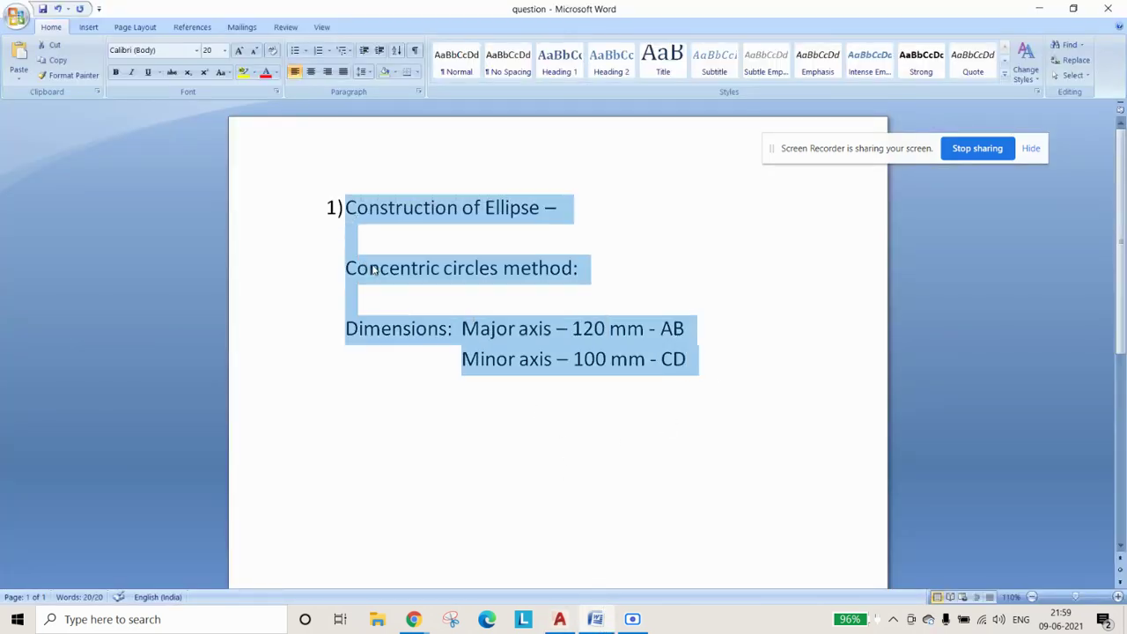
{"action": "key", "text": "alt+Tab"}
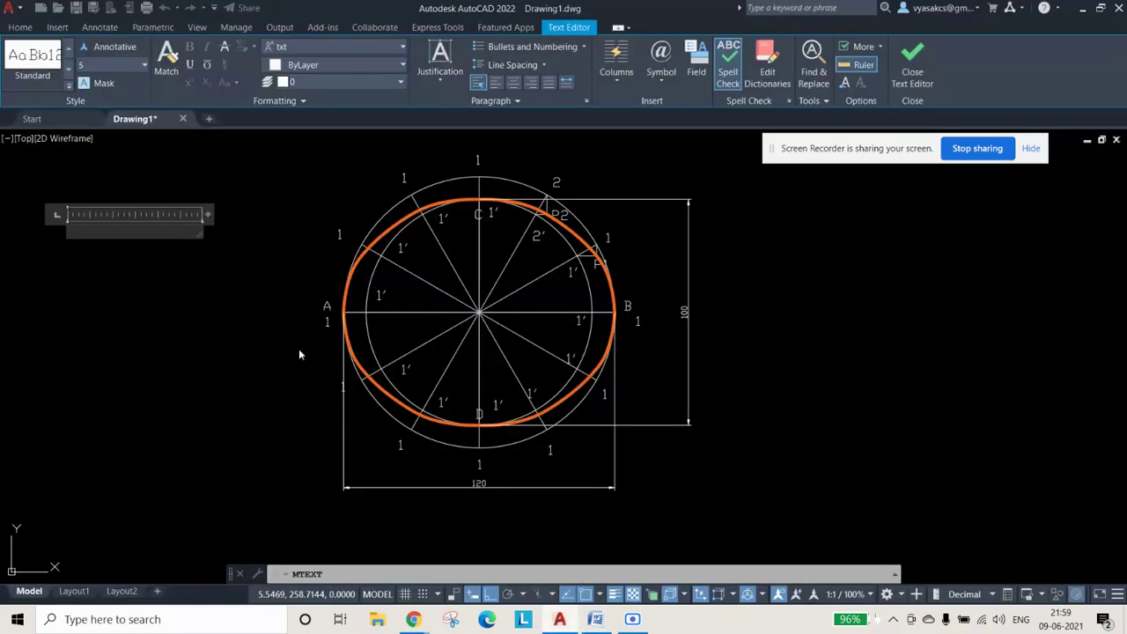
Step: Paste the question text into the text box, close the editor, and zoom out
{"action": "key", "text": "ctrl+v"}
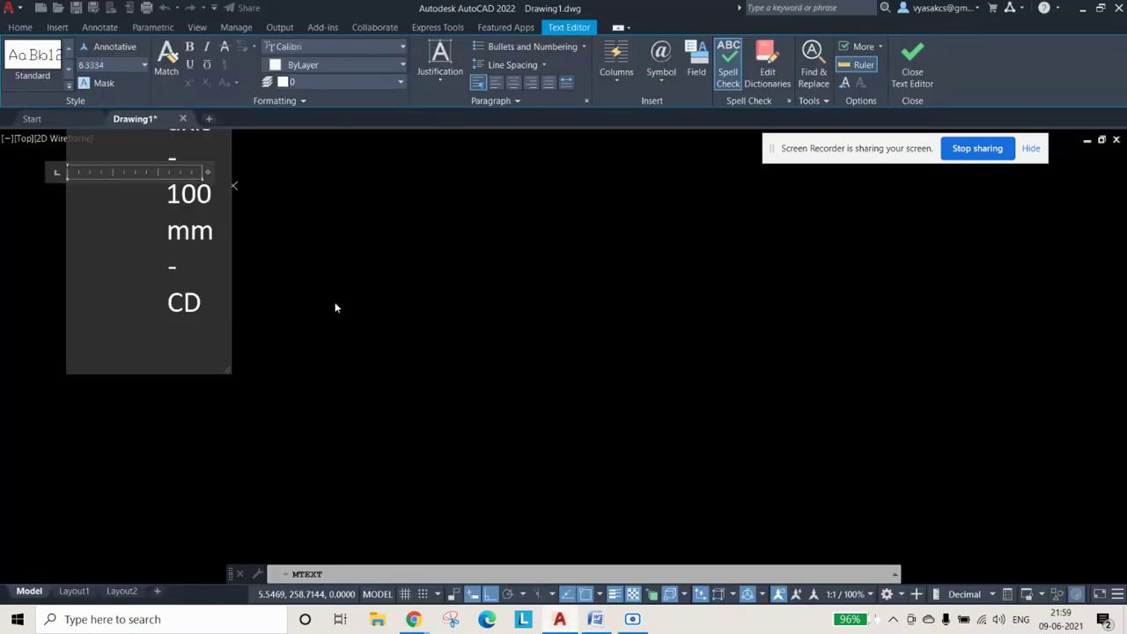
{"action": "left_click", "coordinate": [912, 70]}
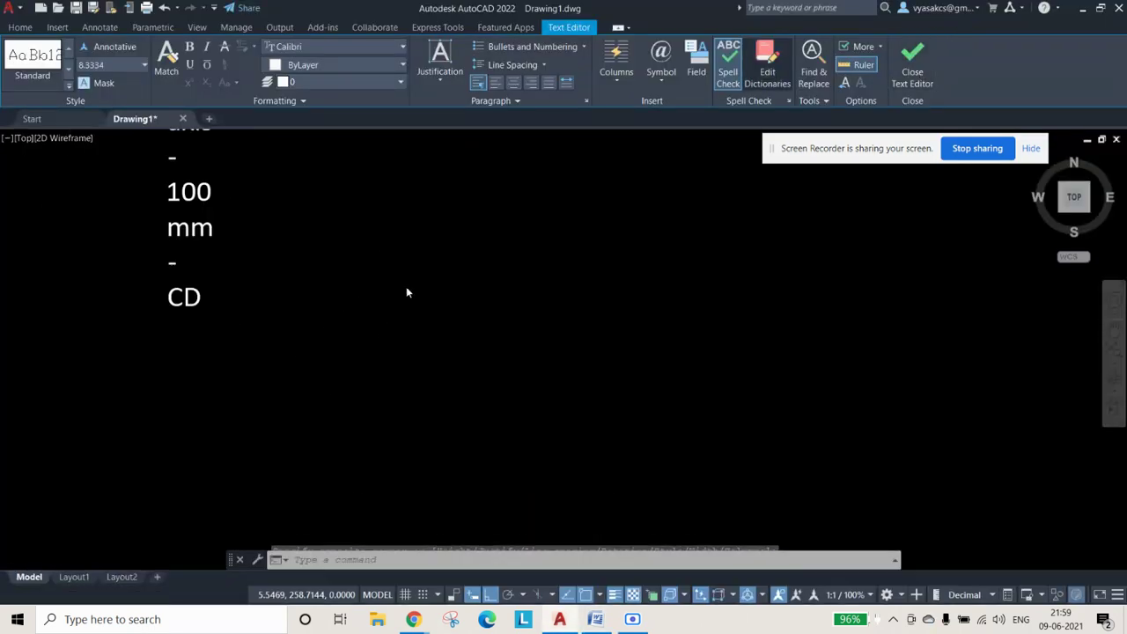
{"action": "scroll", "coordinate": [344, 293], "scroll_direction": "down", "scroll_amount": 8}
{"action": "scroll", "coordinate": [344, 293], "scroll_direction": "down", "scroll_amount": 3}
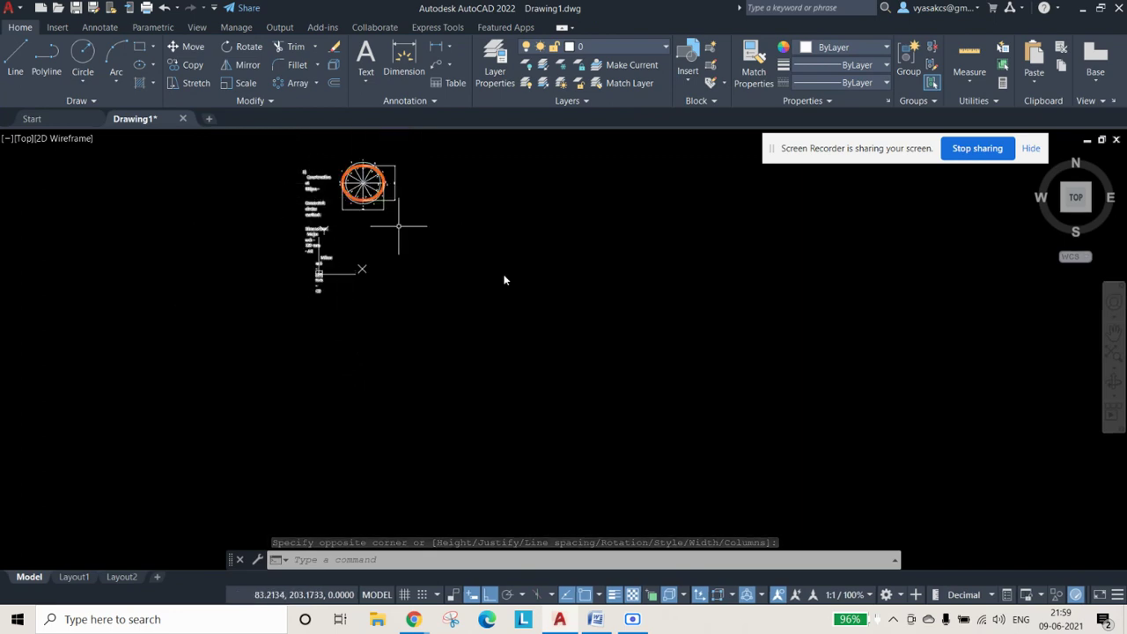
Step: Move the title note left and stretch its width so each line reads in full
{"action": "left_click", "coordinate": [1113, 356]}
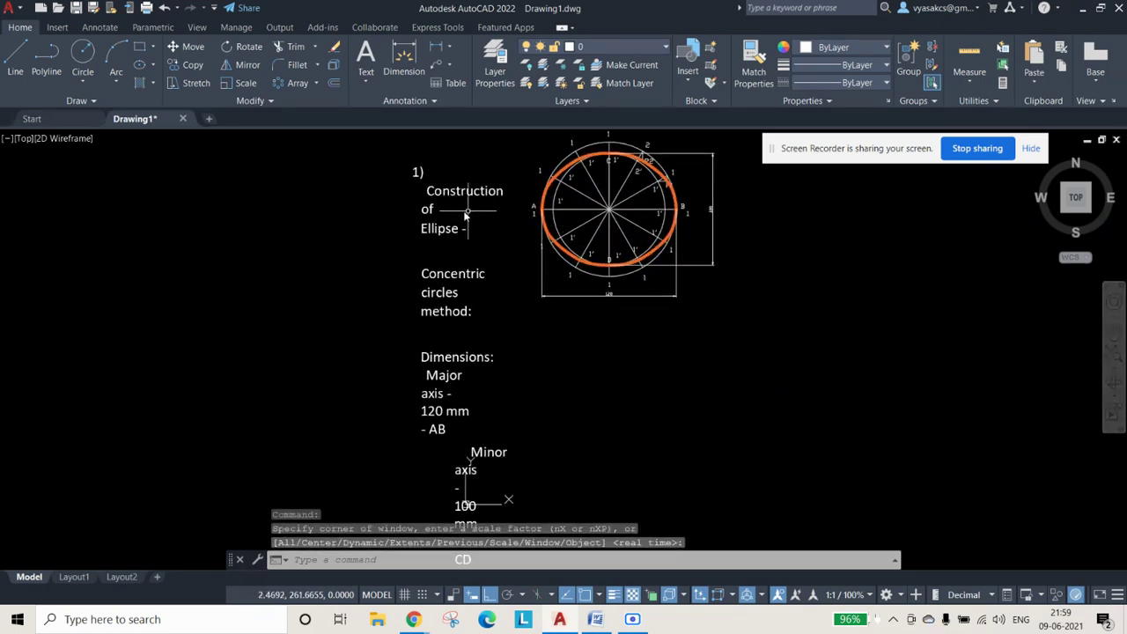
{"action": "left_click", "coordinate": [450, 191]}
{"action": "left_click", "coordinate": [404, 165]}
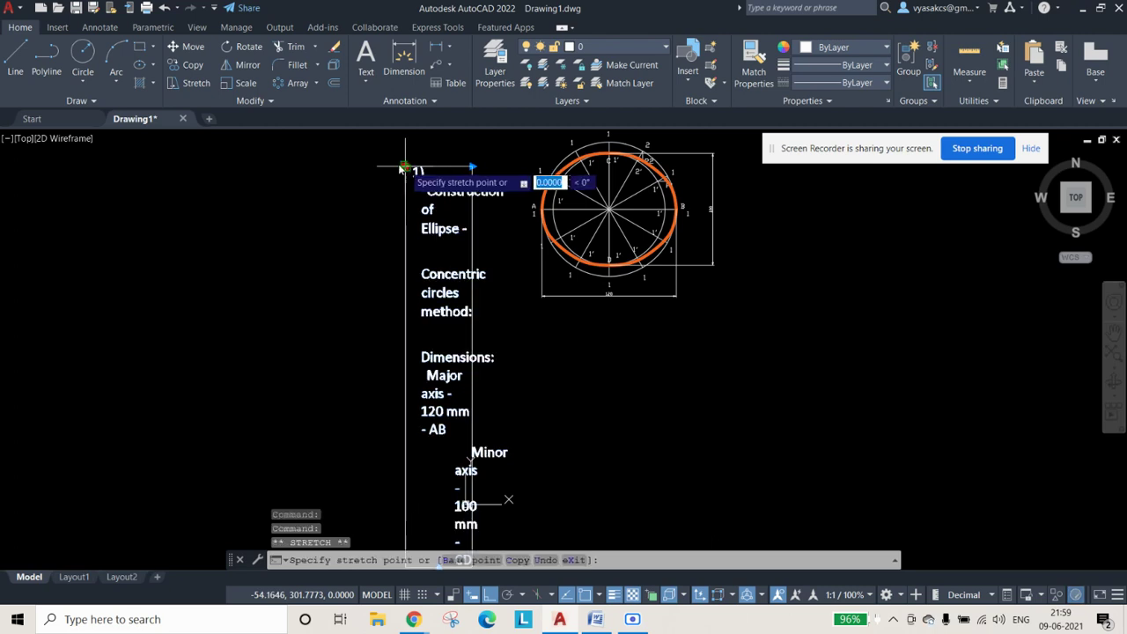
{"action": "left_click", "coordinate": [213, 167]}
{"action": "left_click", "coordinate": [279, 167]}
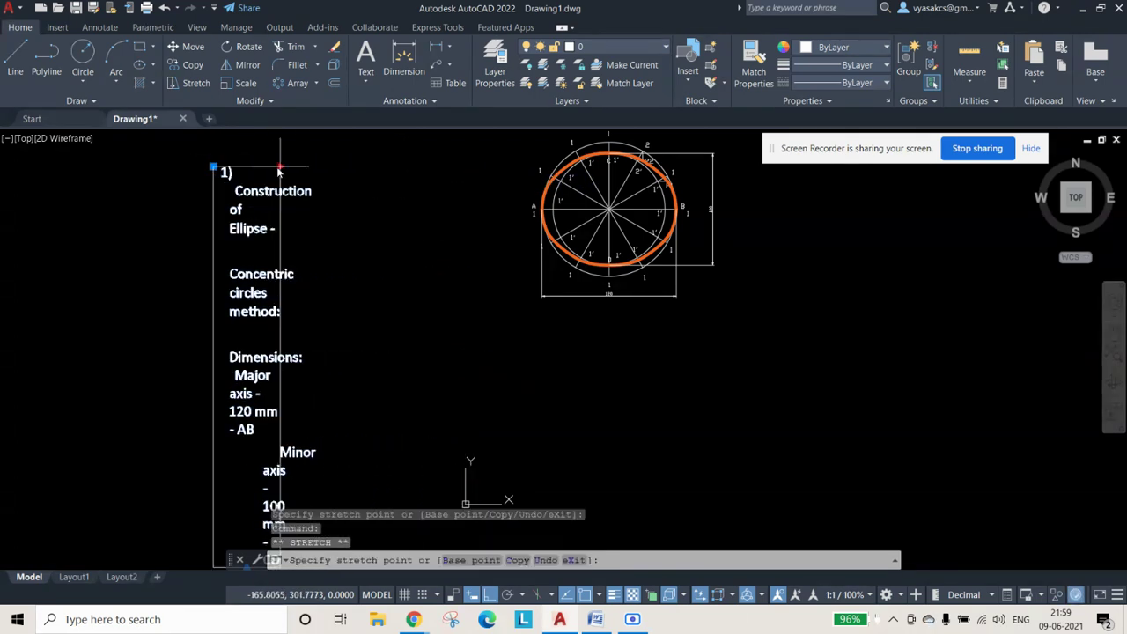
{"action": "left_click", "coordinate": [516, 180]}
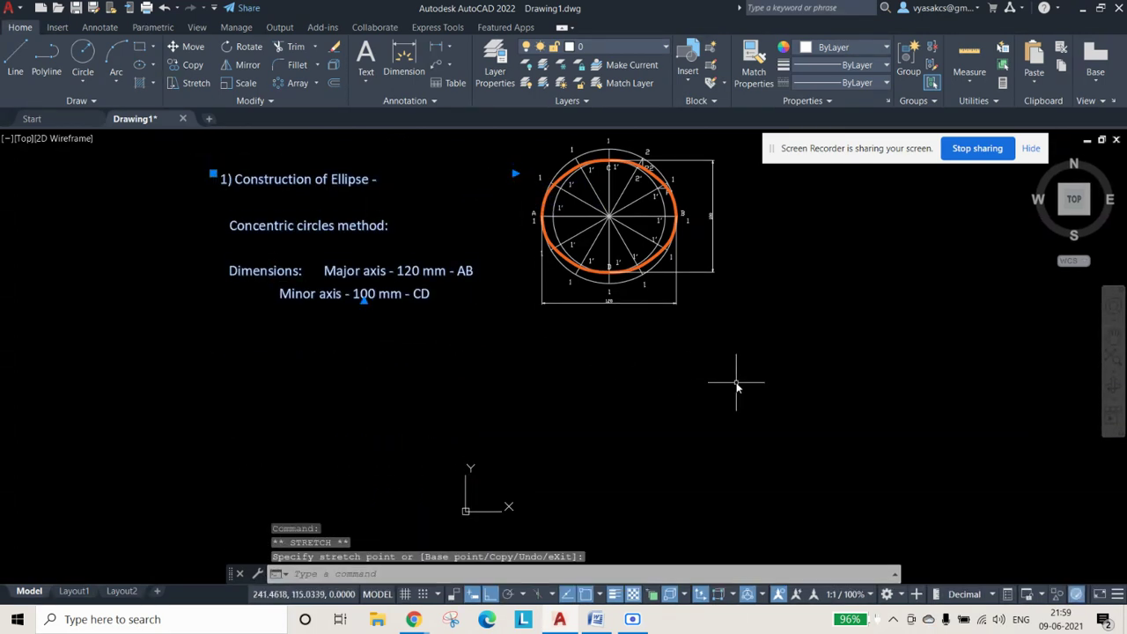
Step: Clear the selection and zoom to show the whole drawing
{"action": "left_click", "coordinate": [756, 311]}
{"action": "key", "text": "Escape"}
{"action": "left_click", "coordinate": [755, 304]}
{"action": "key", "text": "Escape"}
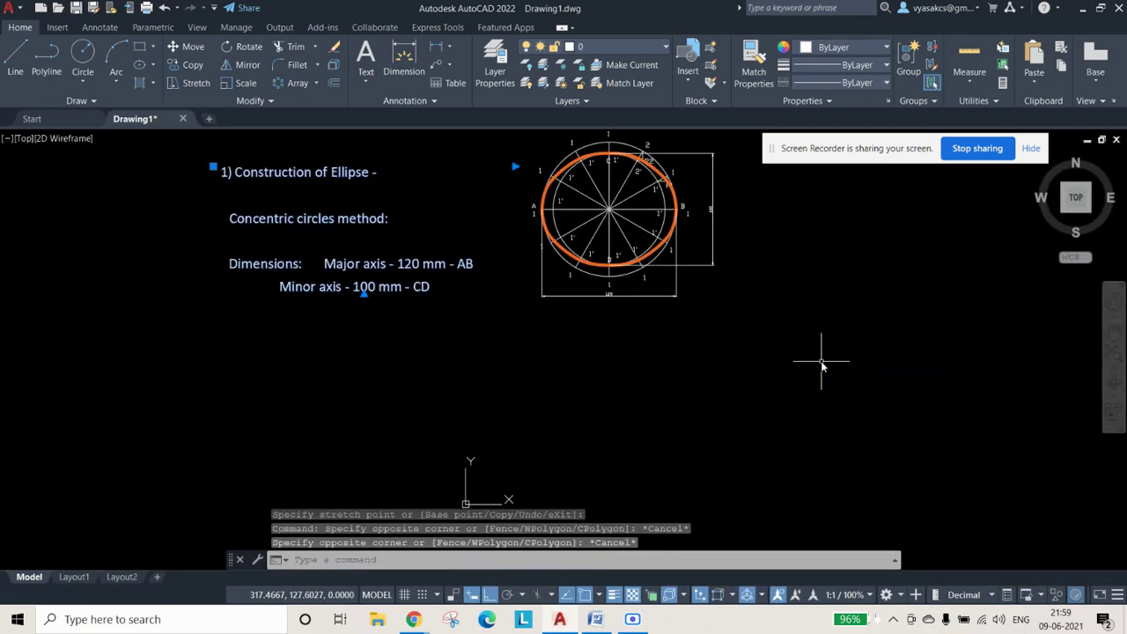
{"action": "left_click", "coordinate": [1113, 353]}
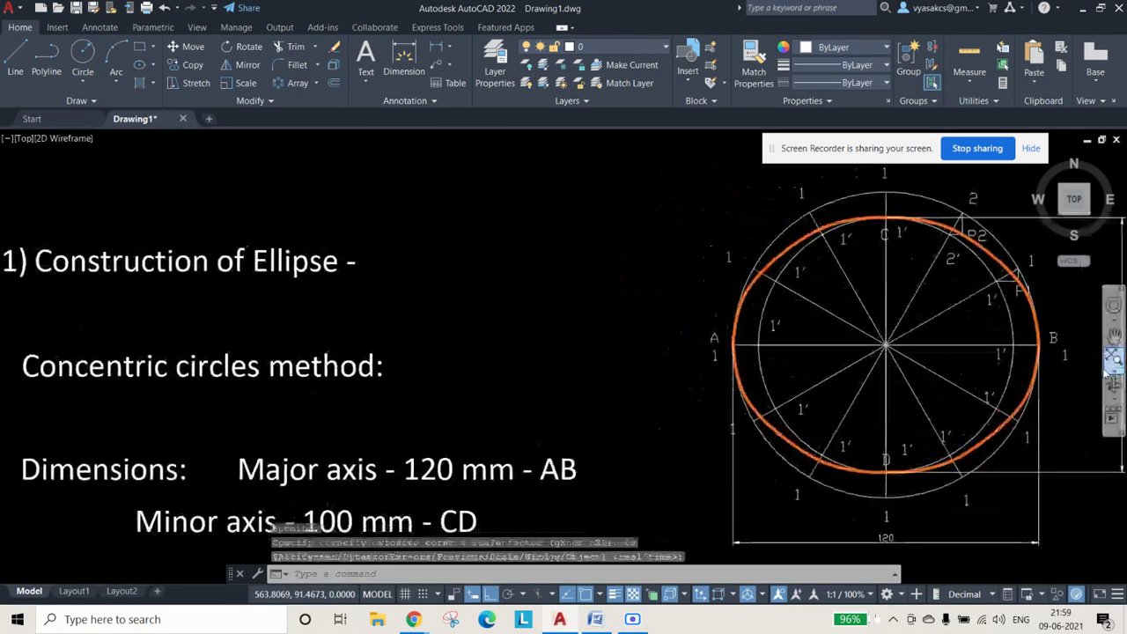
{"action": "scroll", "coordinate": [1071, 357], "scroll_direction": "down", "scroll_amount": 2}
{"action": "scroll", "coordinate": [995, 370], "scroll_direction": "down", "scroll_amount": 2}
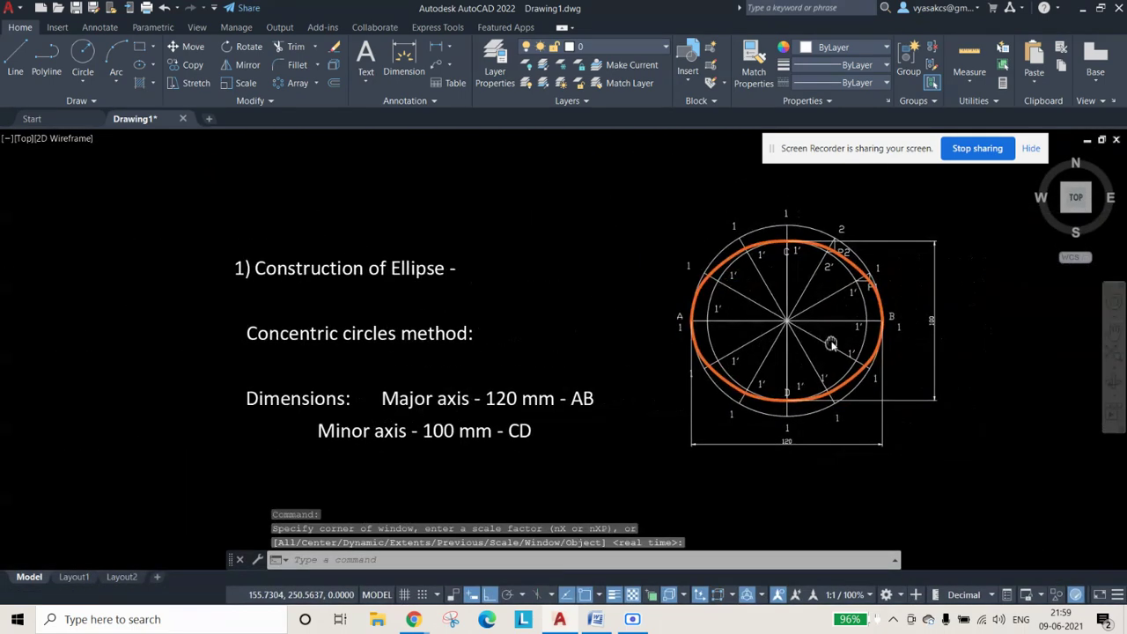
{"action": "left_click", "coordinate": [993, 375]}
{"action": "key", "text": "Escape"}
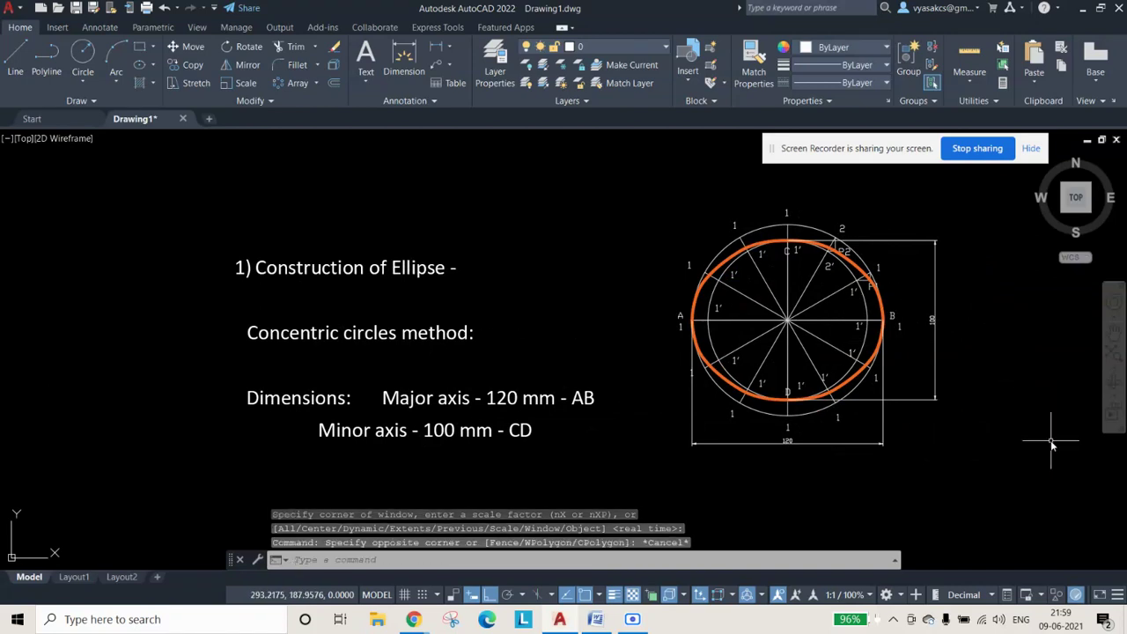